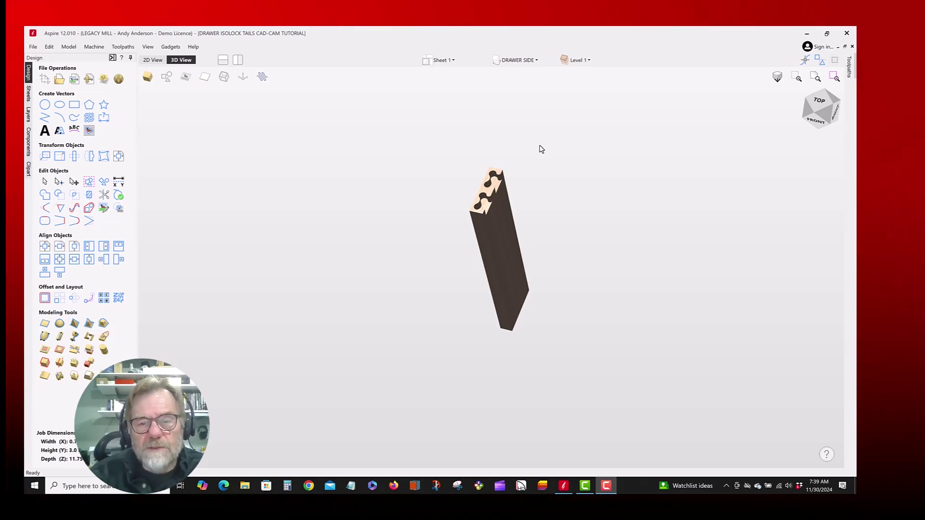
In the 2D view, delete the old joint construction and offset vectors at the drawer side's left end, keeping its outline.
click(819, 104)
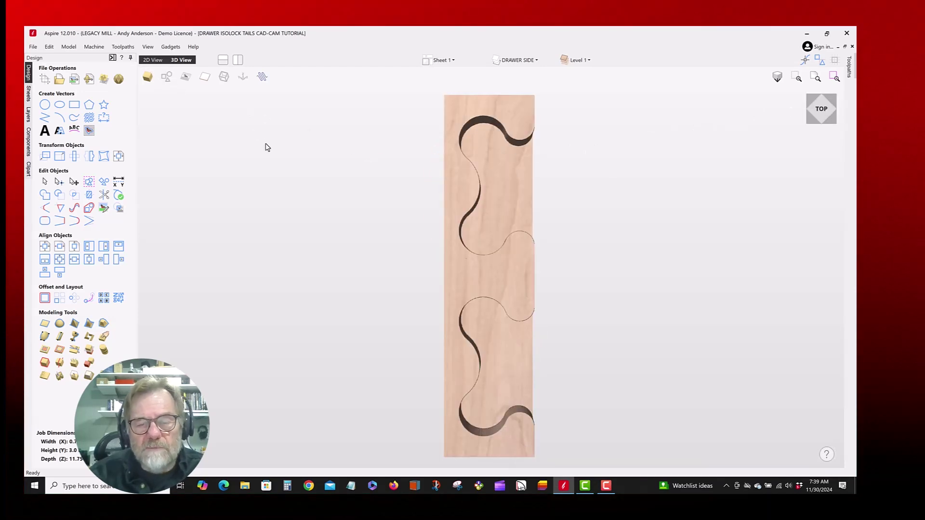
key(F2)
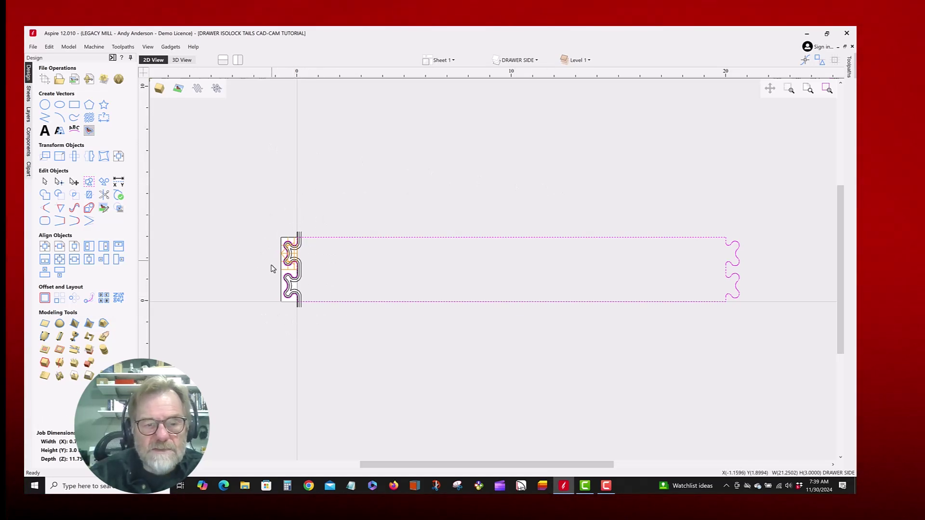
click(475, 253)
click(486, 237)
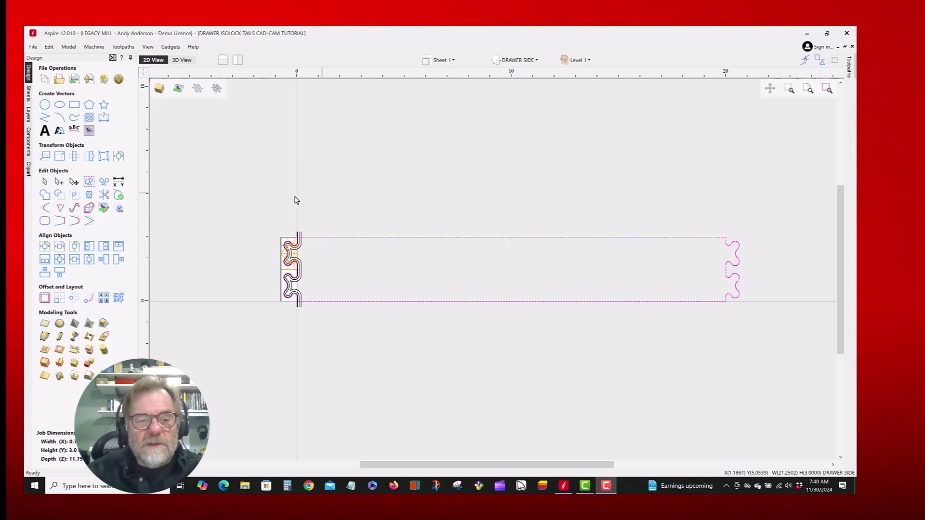
drag(264, 215, 317, 349)
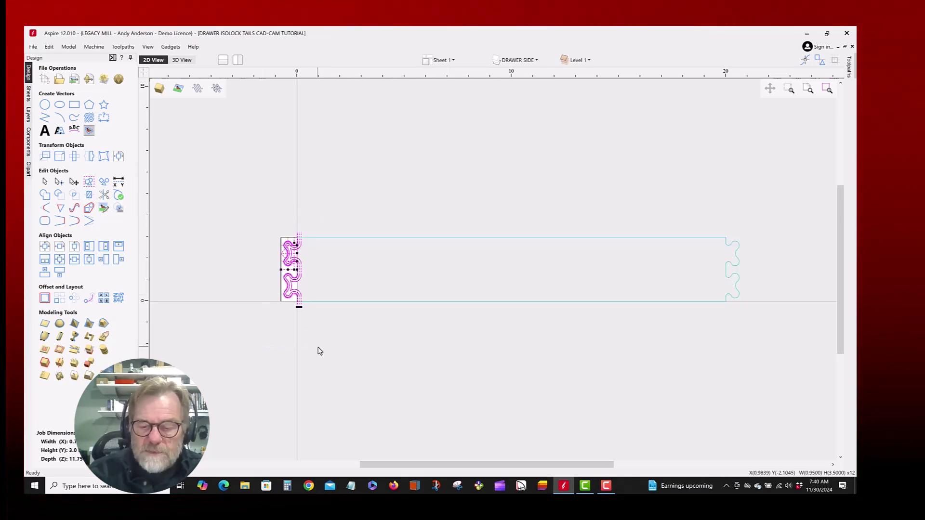
key(Delete)
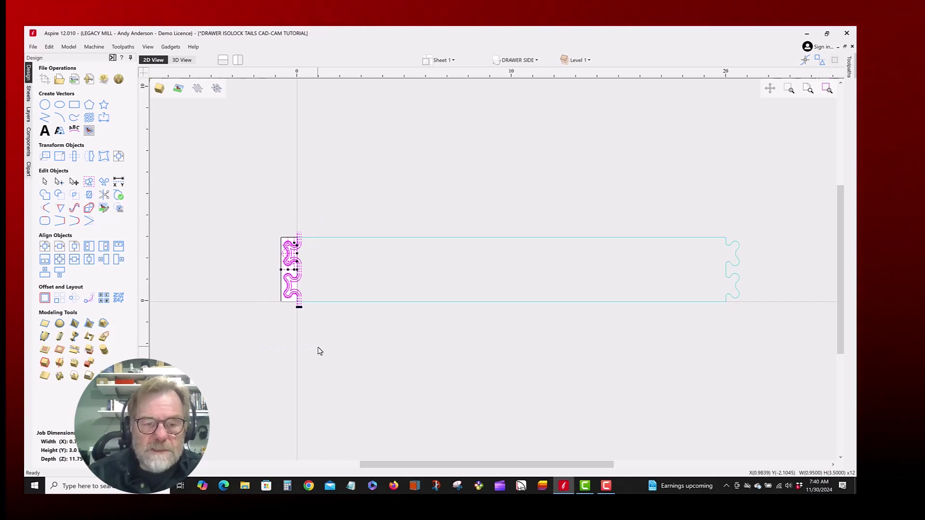
Make ROUGH PASS 1, 2 and 3 and FINISH PASS visible and delete all visible toolpaths.
click(850, 67)
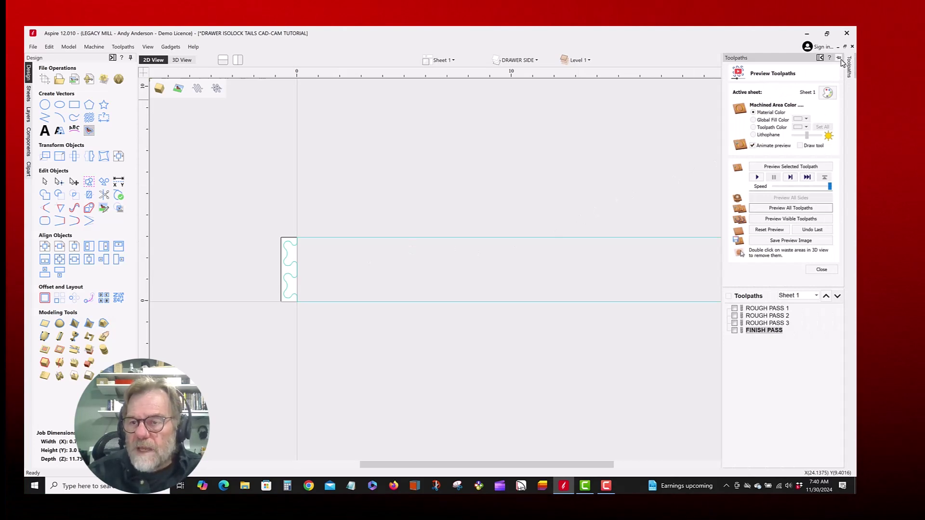
click(839, 57)
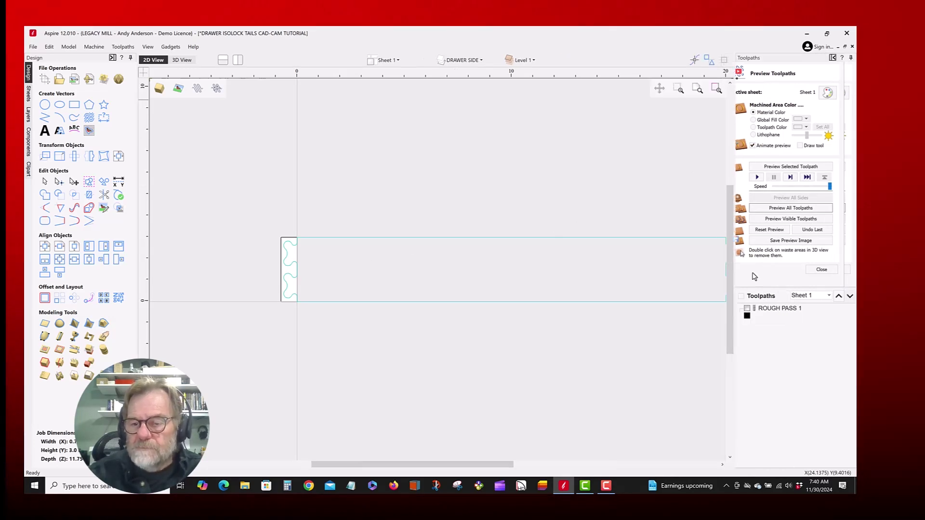
click(747, 308)
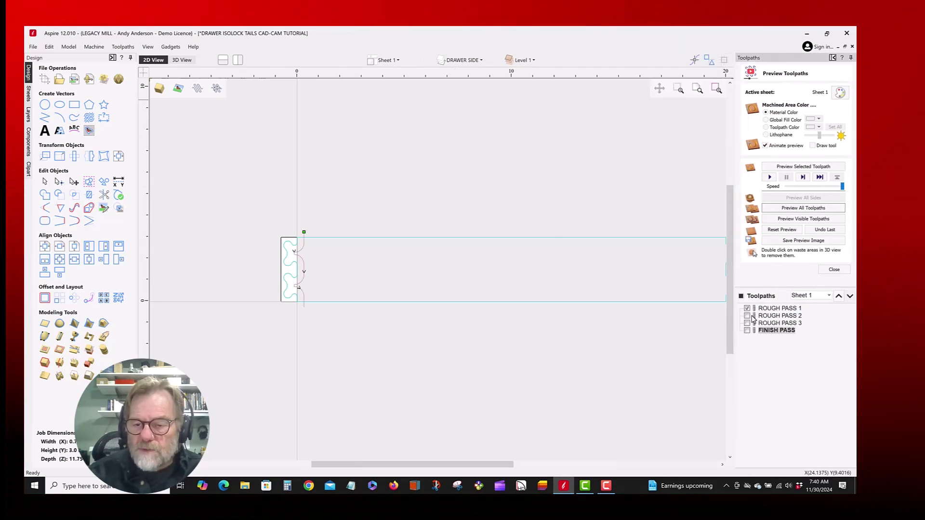
click(748, 316)
click(746, 323)
click(747, 330)
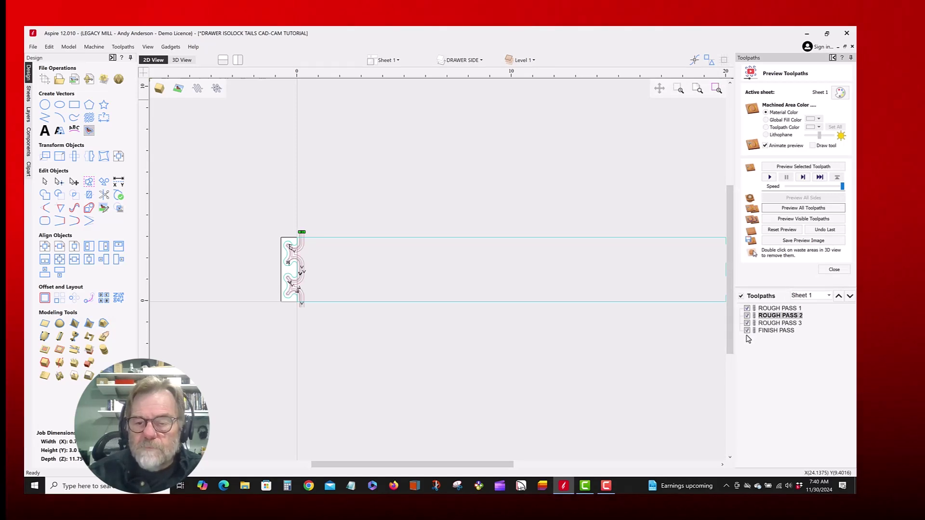
right_click(781, 318)
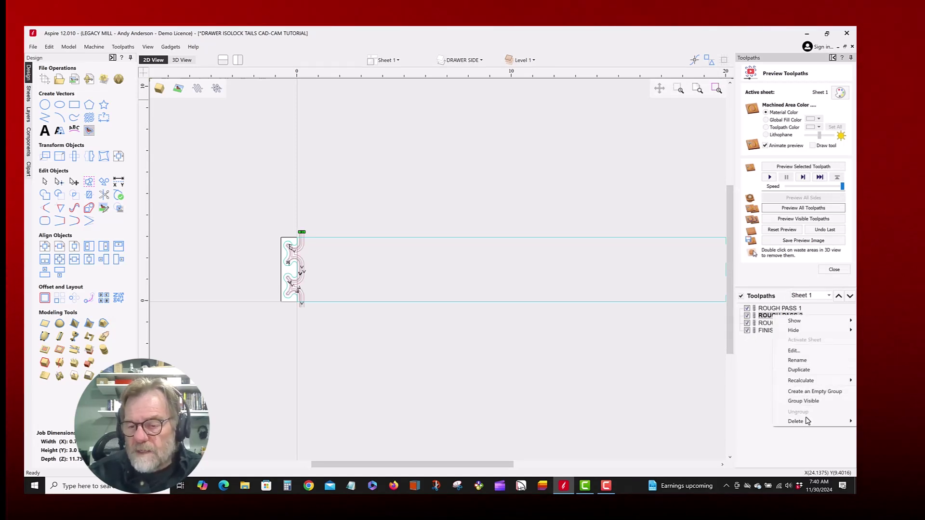
mouse_move(805, 427)
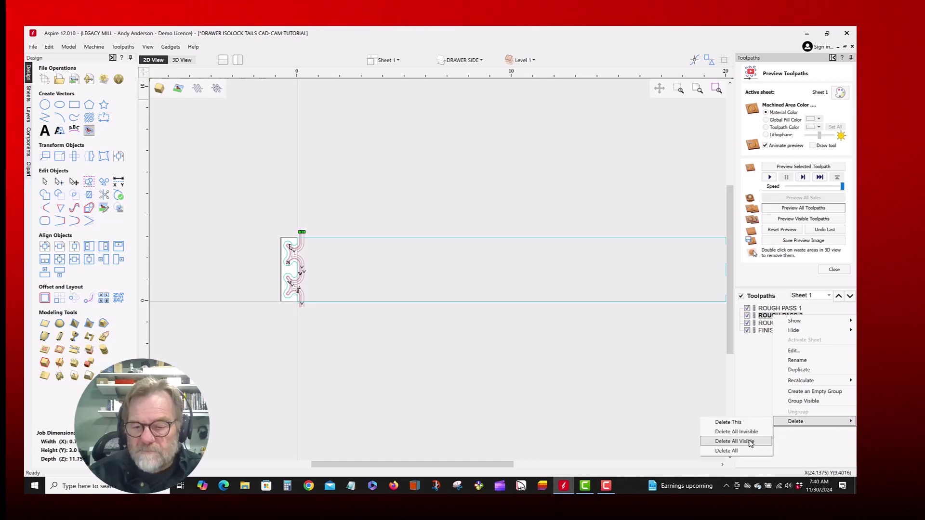
click(750, 442)
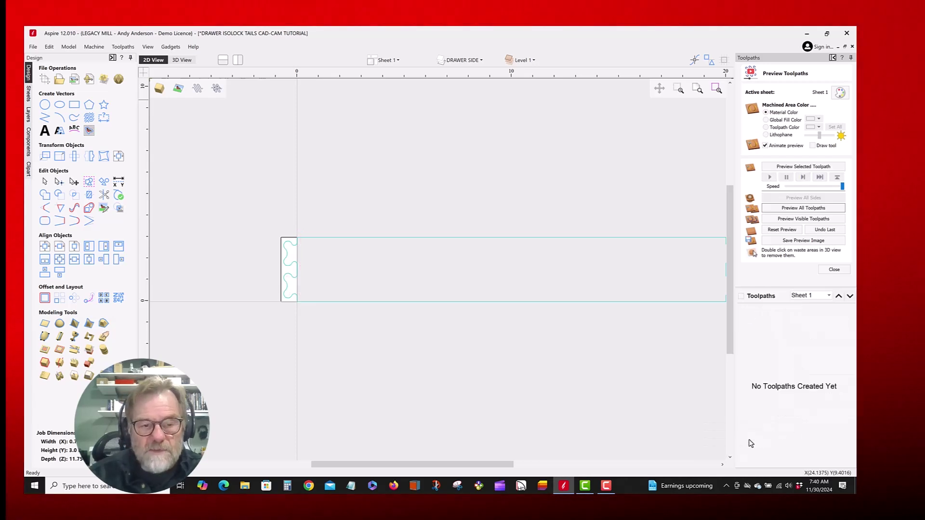
Set the job size to 21.75 × 3.5 × 0.75 inches, with Z zero on the machine bed and the XY datum at the lower-left corner.
scroll(480, 371, down, 1)
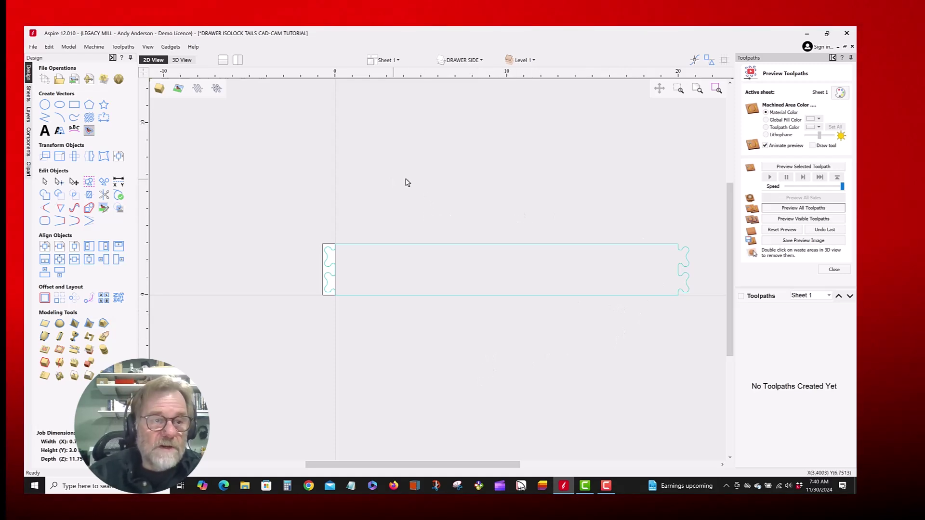
click(48, 51)
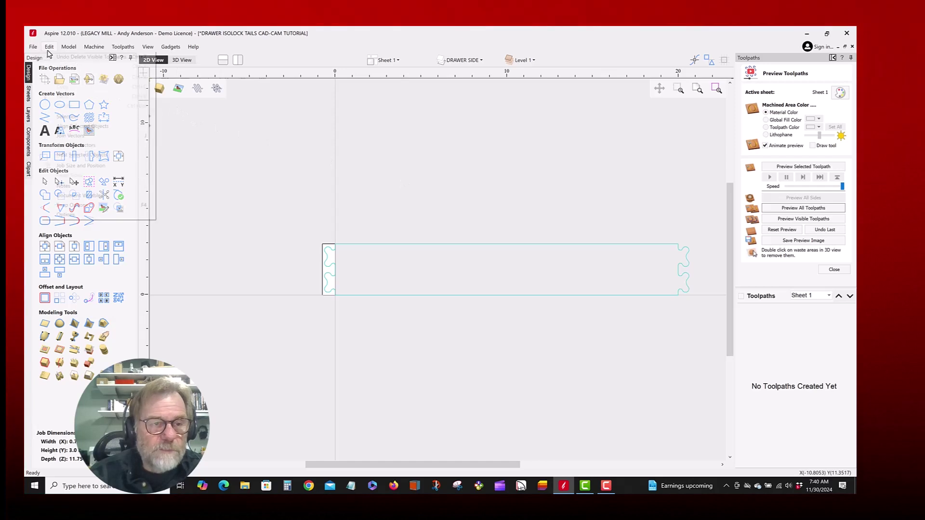
click(81, 166)
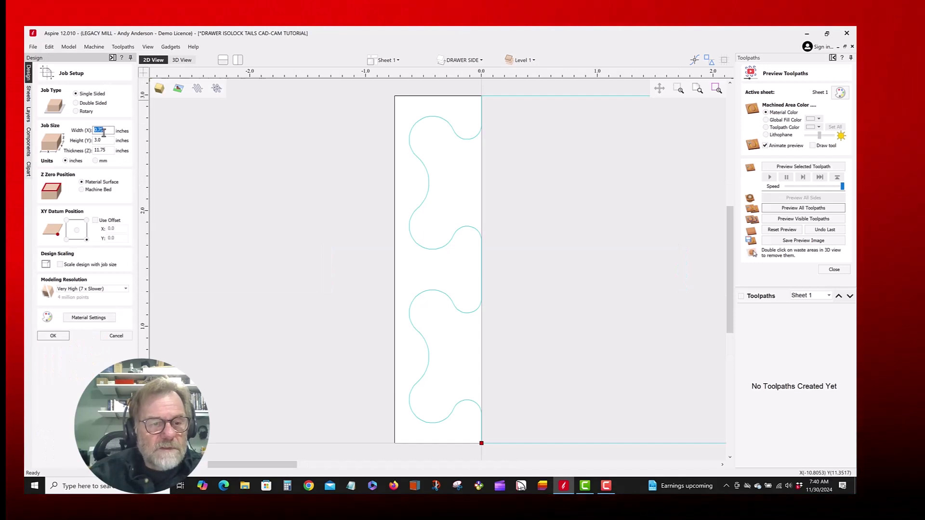
text(21)
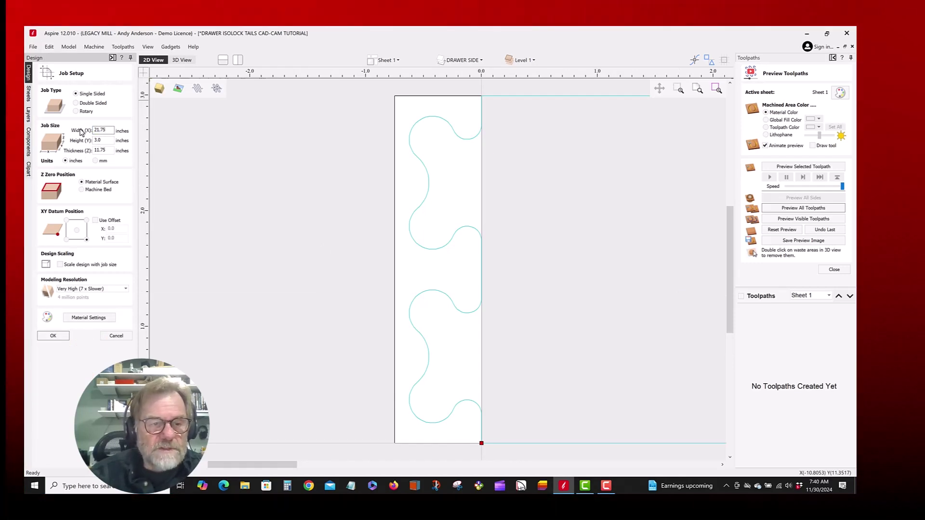
key(Tab)
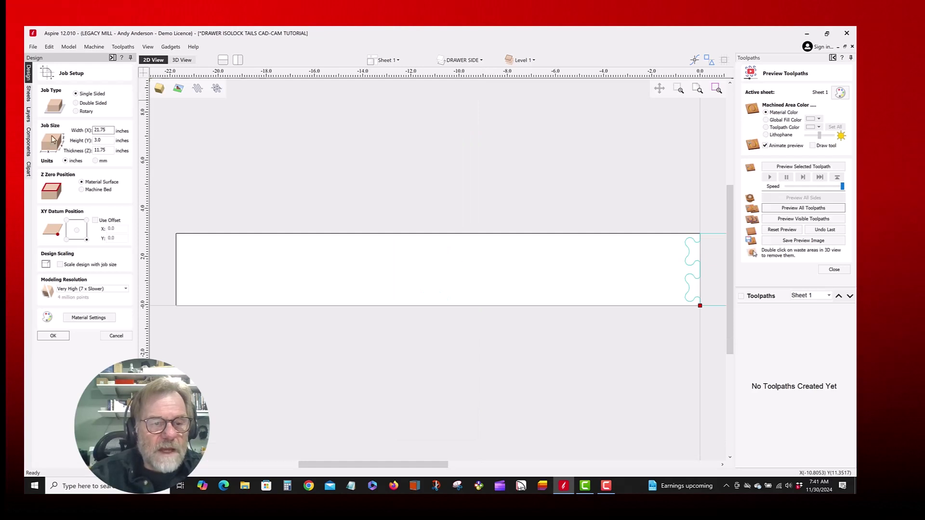
drag(112, 139, 93, 140)
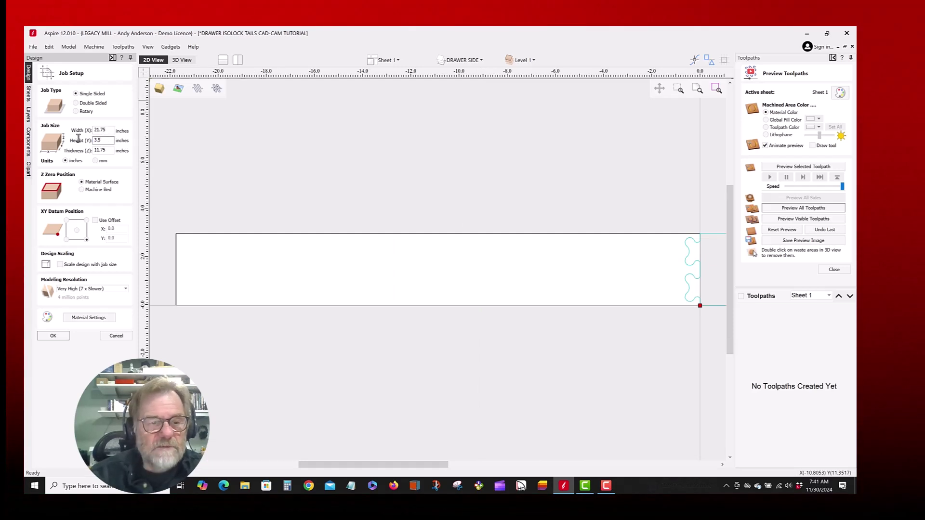
key(Tab)
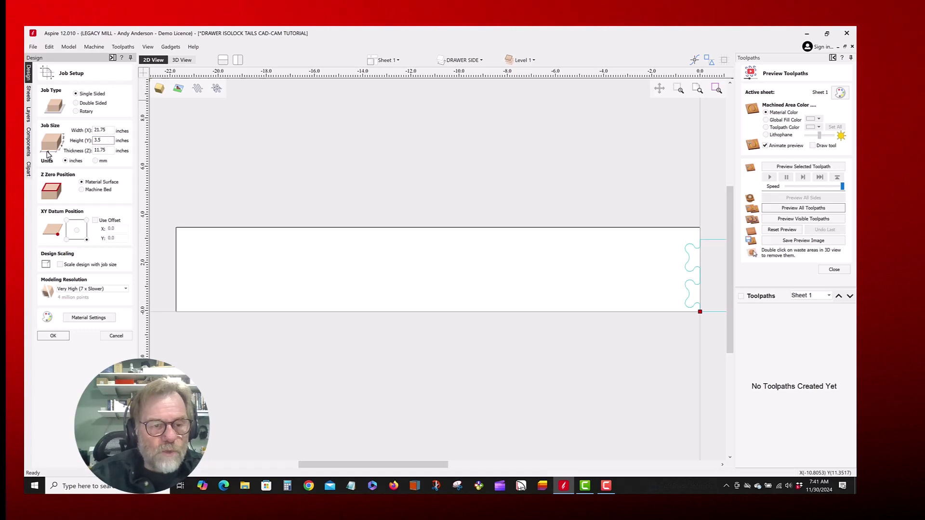
drag(112, 150, 94, 150)
text(.)
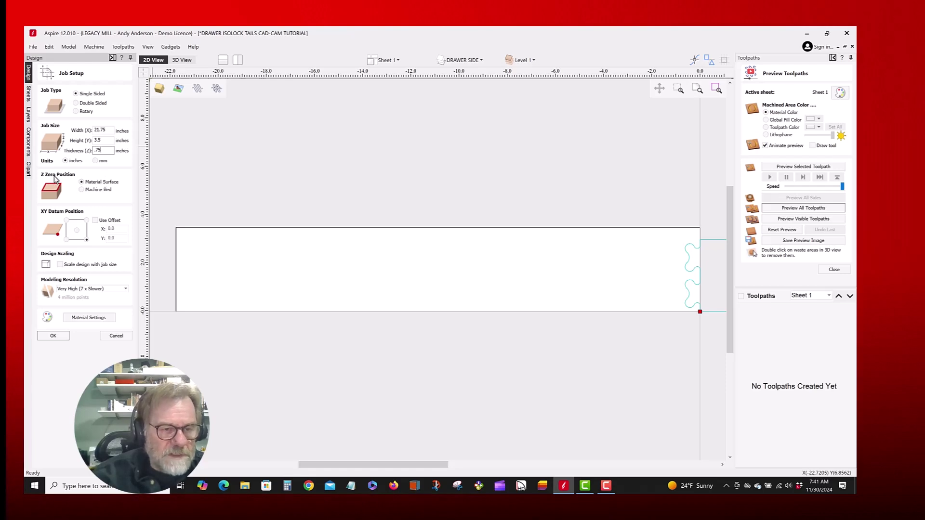
click(82, 190)
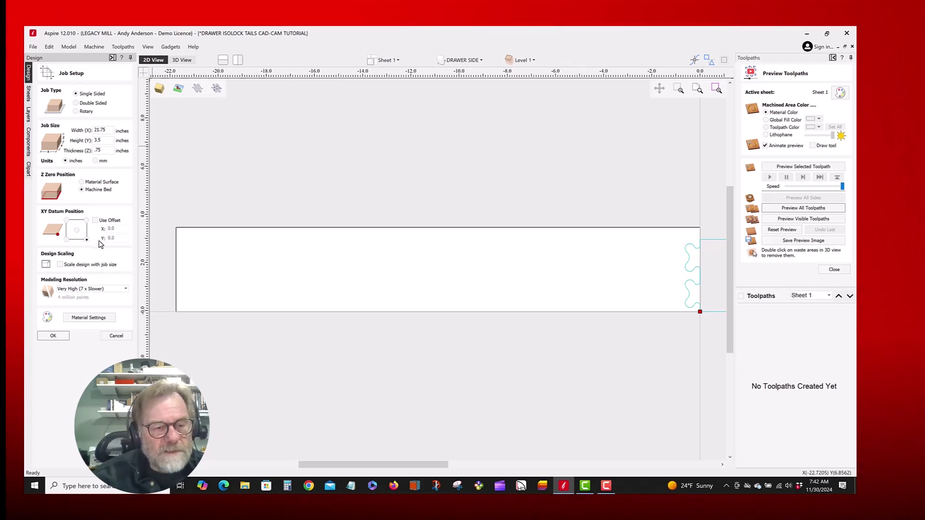
click(66, 241)
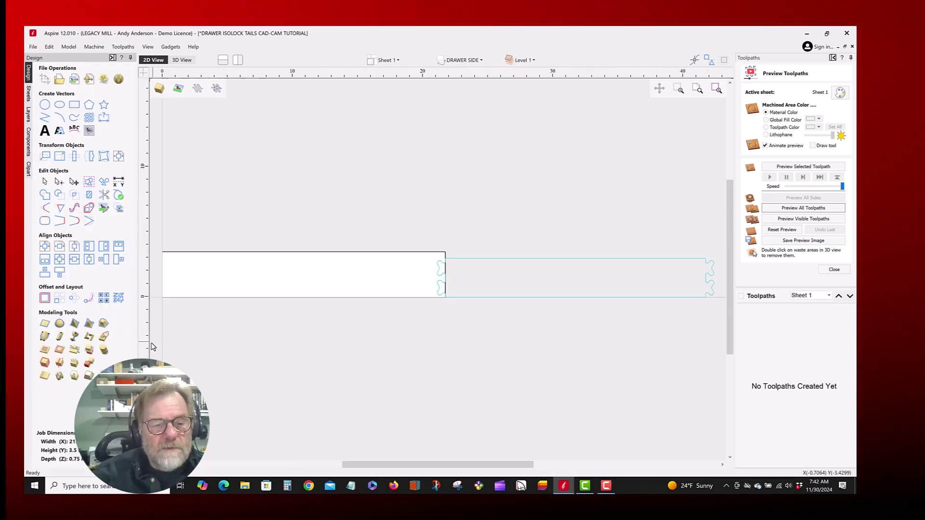
Center the drawer side outline in the material both horizontally and vertically, and deselect it.
click(477, 299)
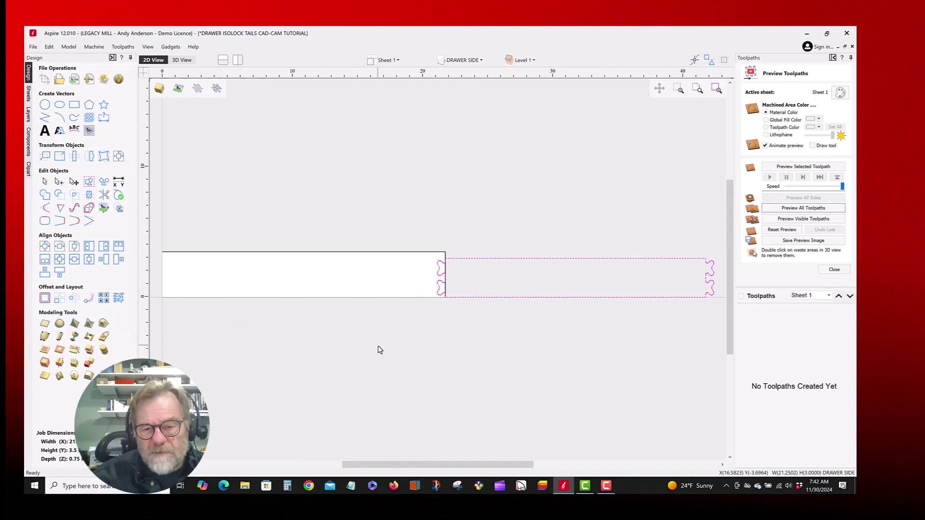
click(117, 156)
click(83, 100)
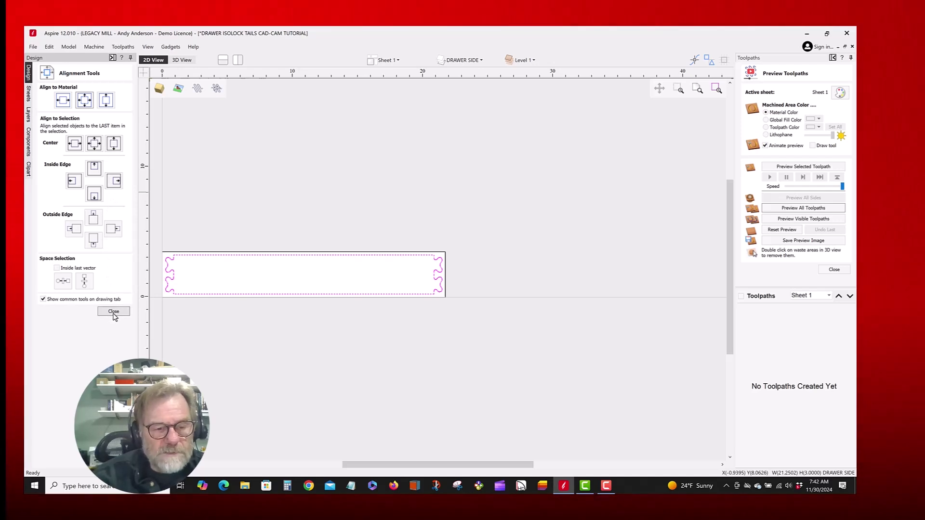
click(113, 312)
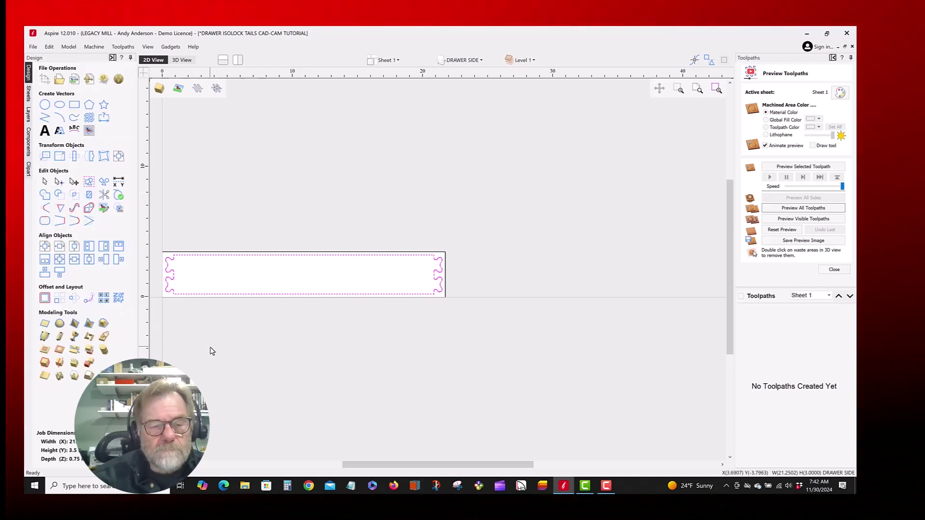
scroll(215, 288, up, 2)
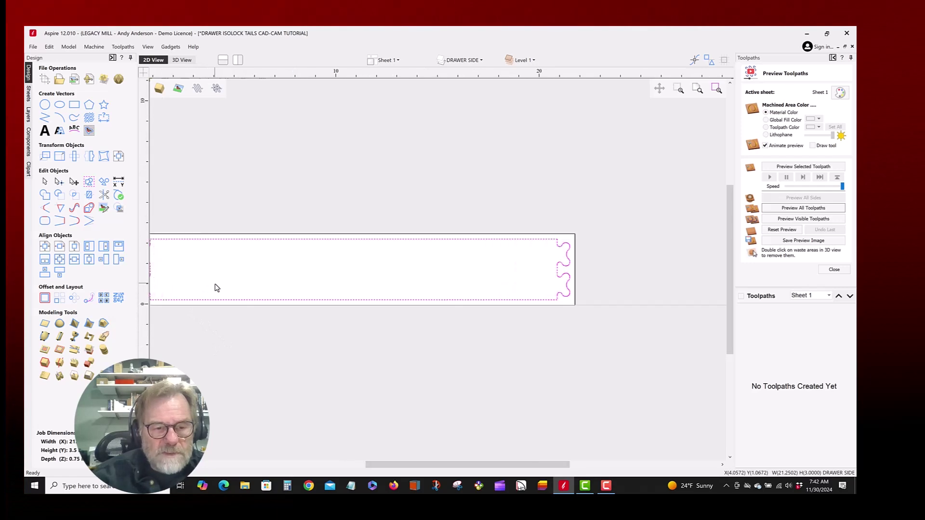
scroll(204, 304, down, 1)
scroll(215, 295, up, 3)
click(226, 277)
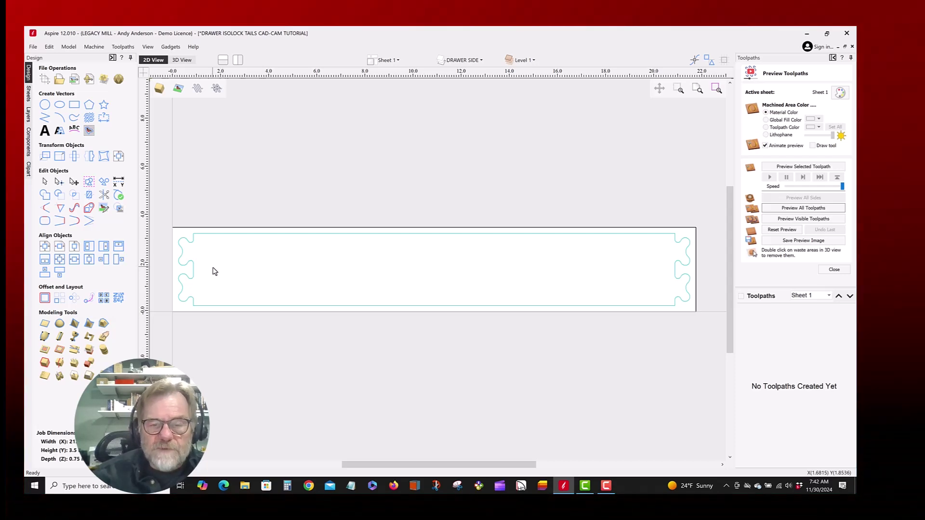
Enter node editing on the drawer side outline and cut the vector at both corners of its left end.
click(193, 246)
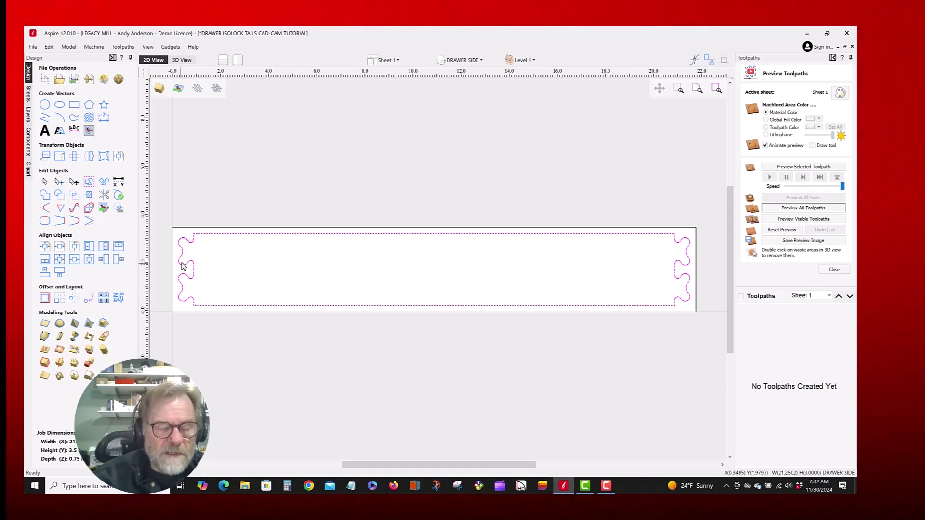
click(43, 299)
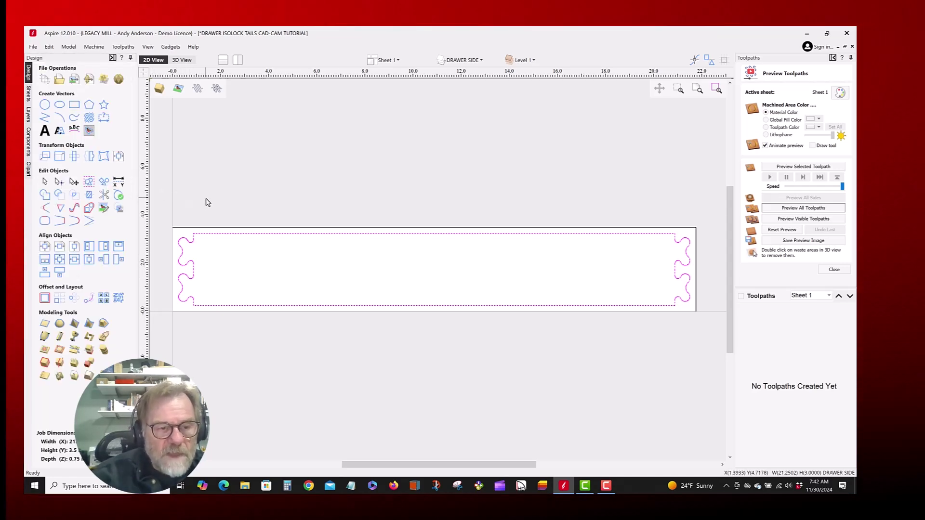
right_click(207, 235)
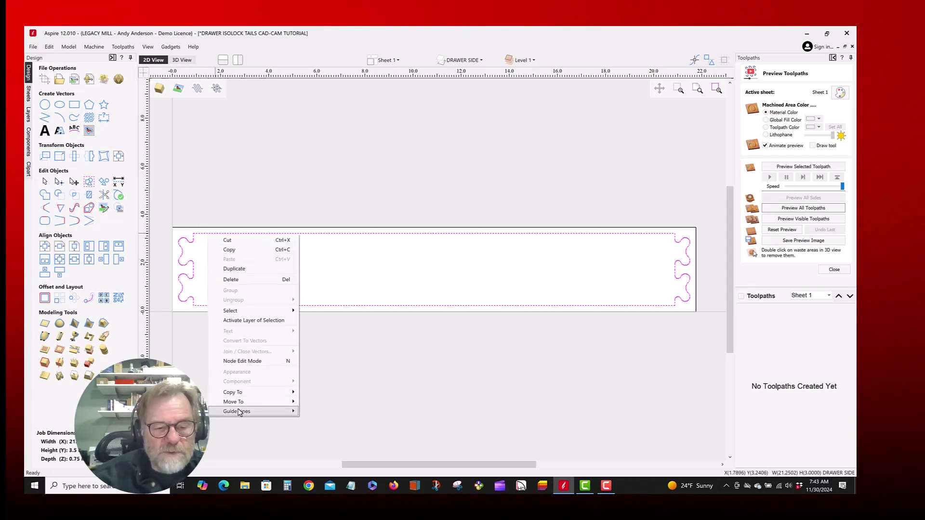
mouse_move(241, 412)
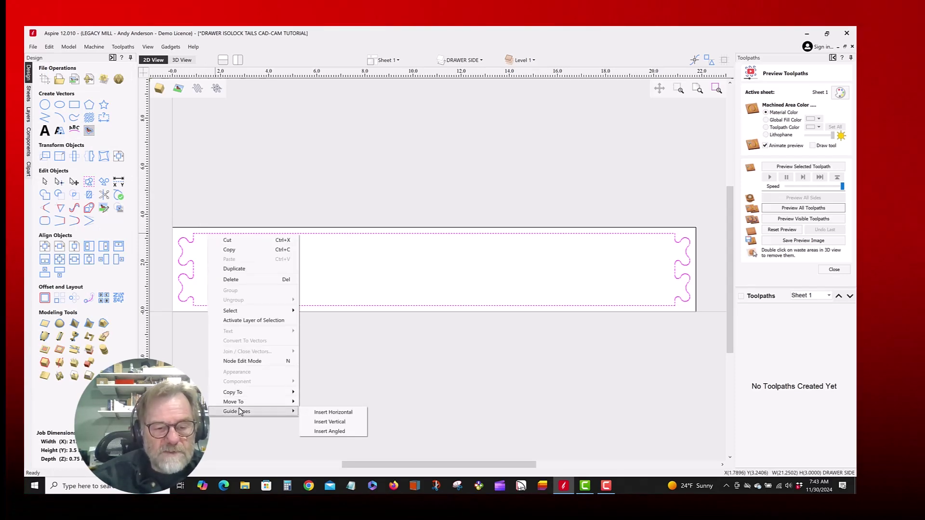
click(242, 361)
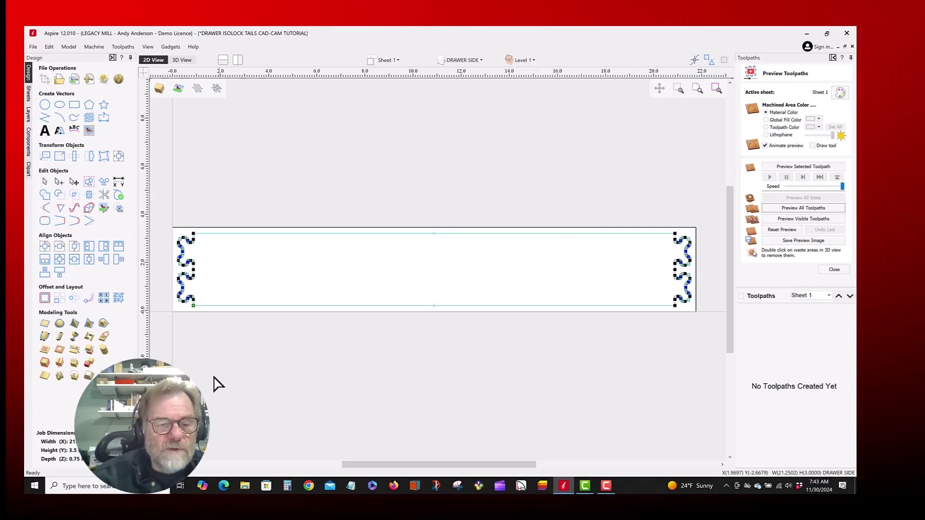
right_click(194, 235)
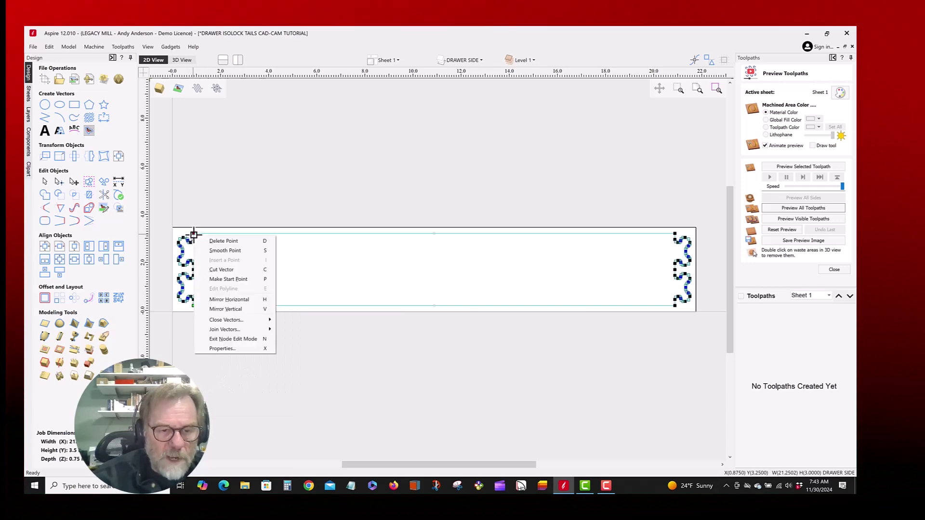
click(230, 271)
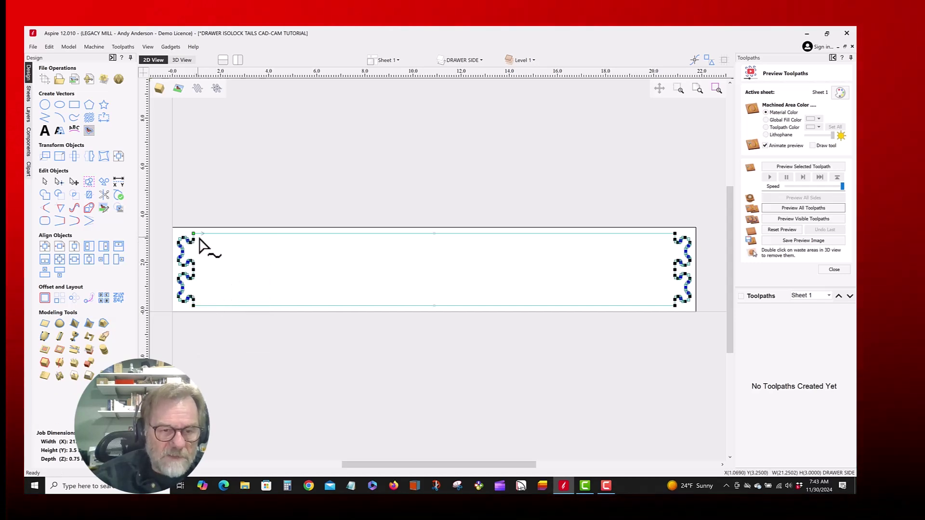
right_click(194, 306)
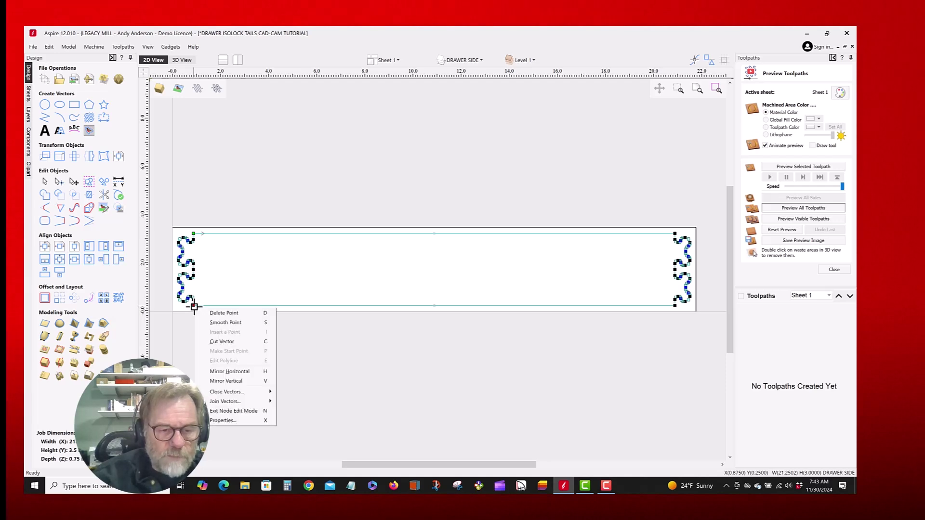
click(219, 342)
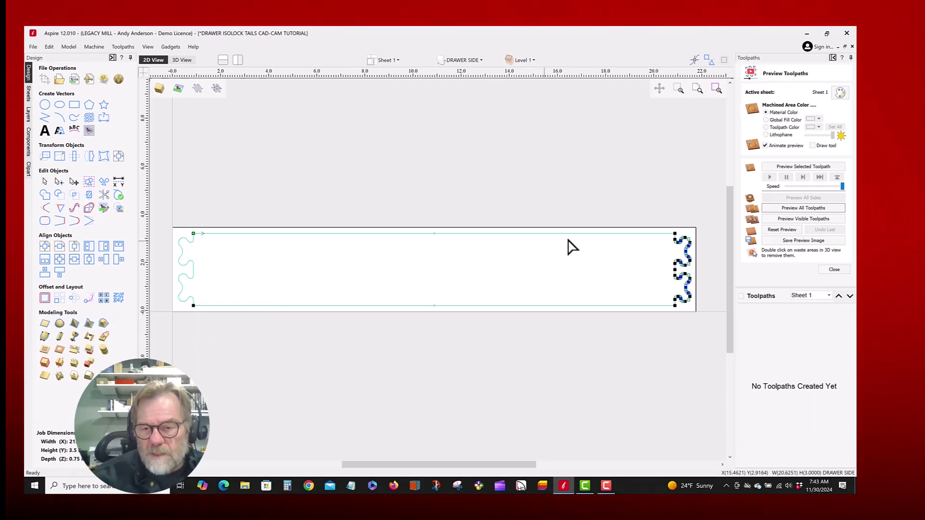
Cut the outline at both corners of its right end and check each of the separated pieces.
right_click(674, 234)
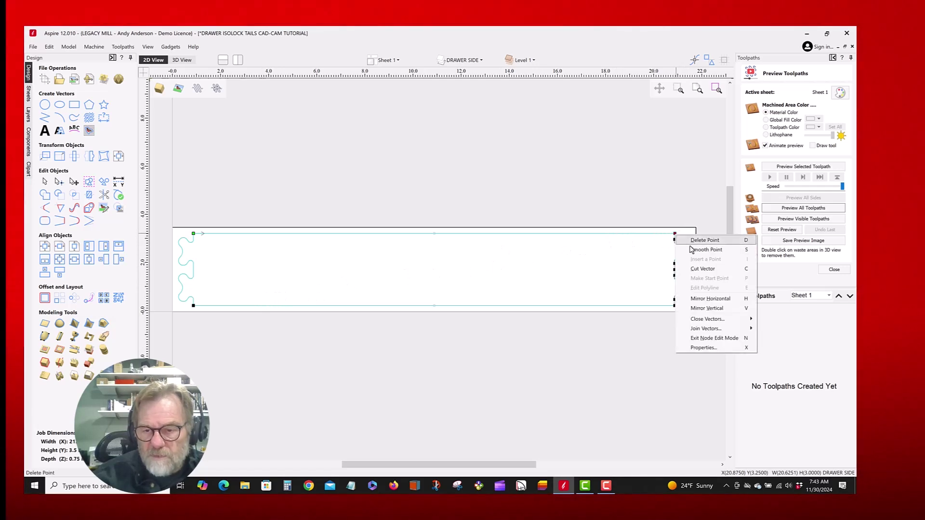
click(702, 269)
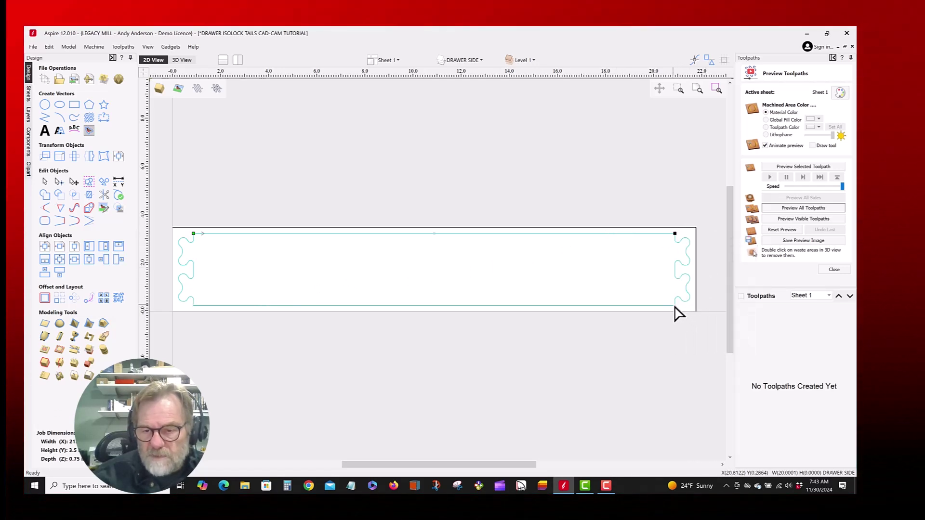
right_click(674, 308)
click(679, 340)
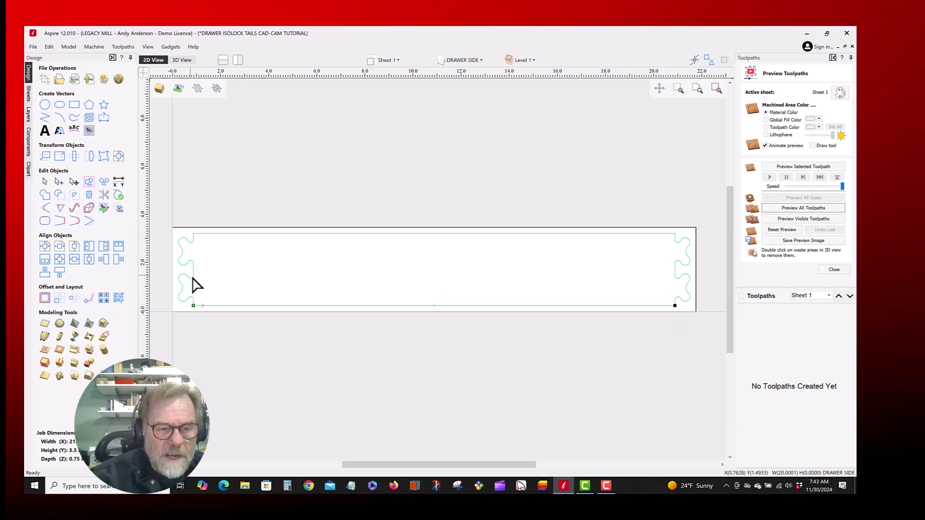
click(194, 282)
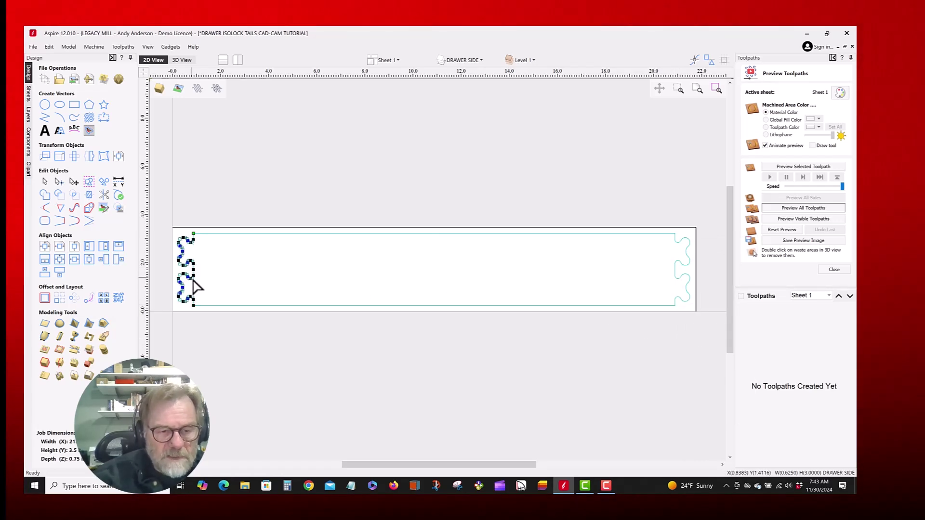
click(257, 283)
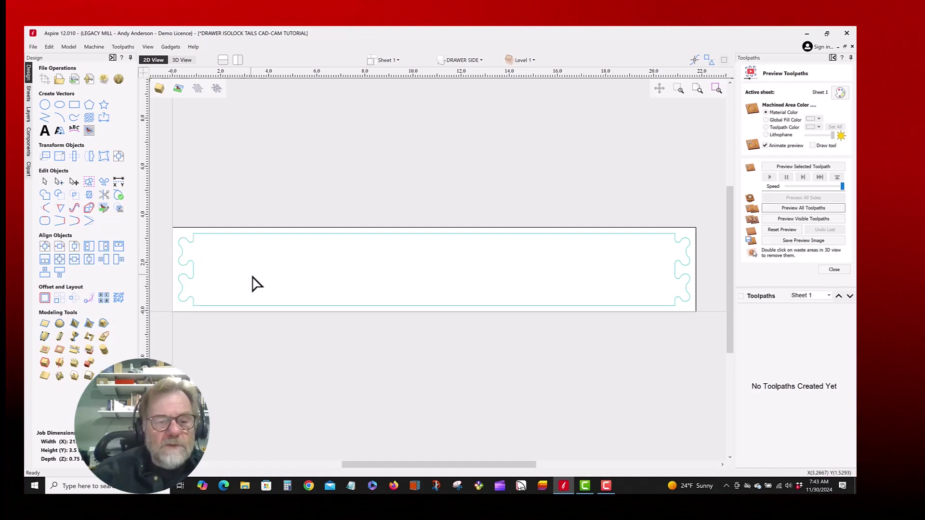
click(267, 235)
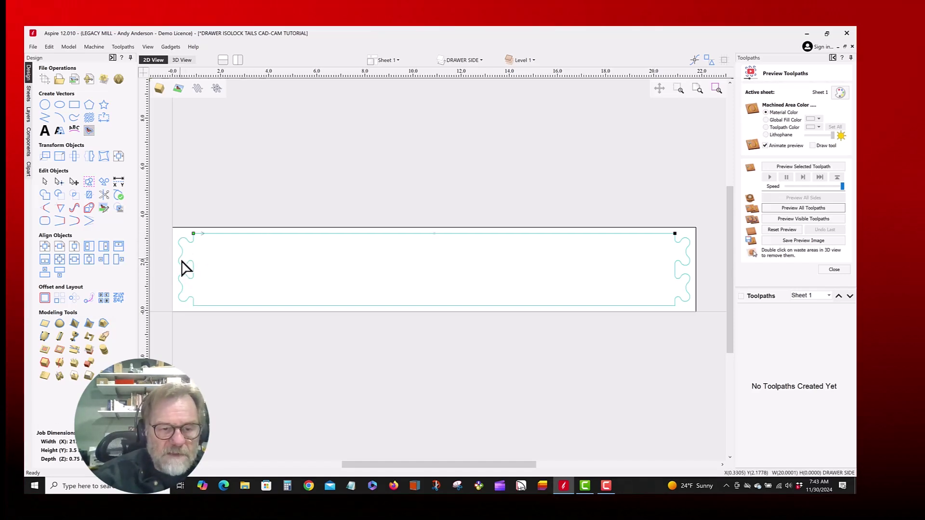
click(240, 308)
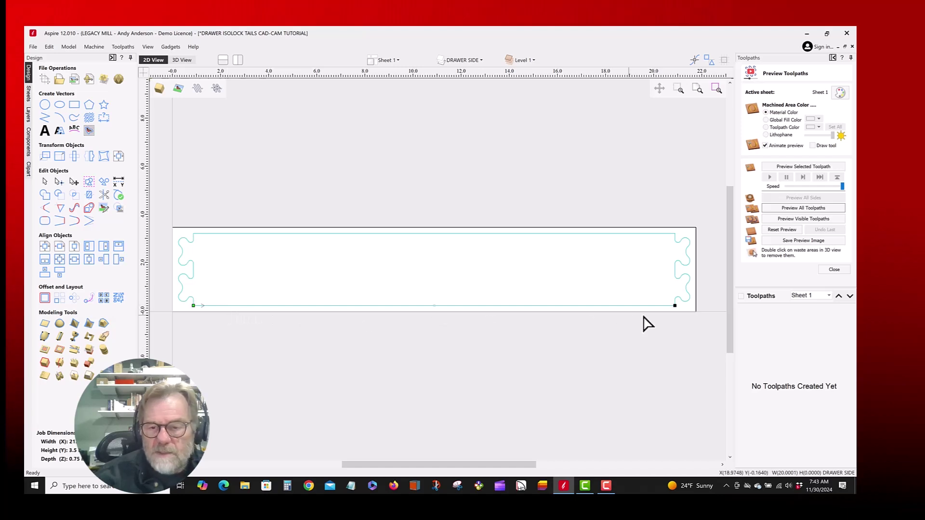
click(675, 273)
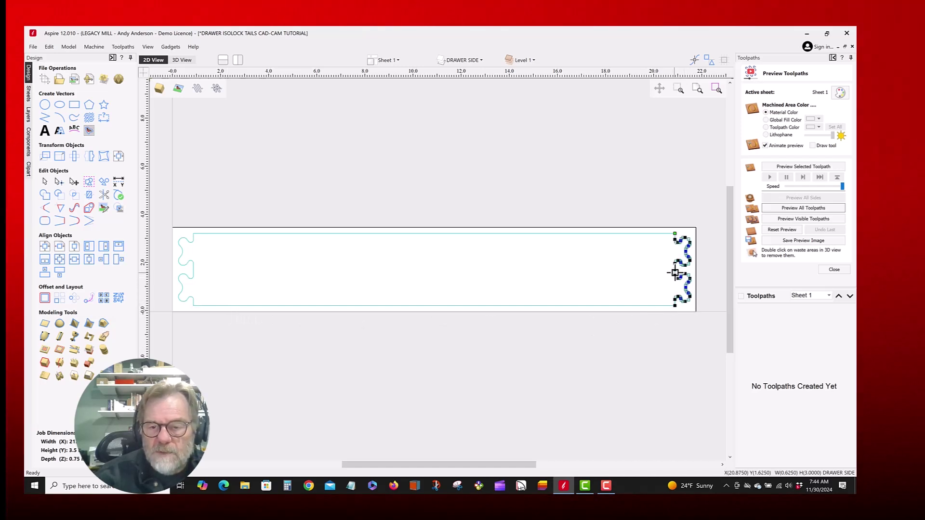
Leave node editing and offset the left joint profile inwards/left by 0.01 inches, deleting the original.
click(45, 183)
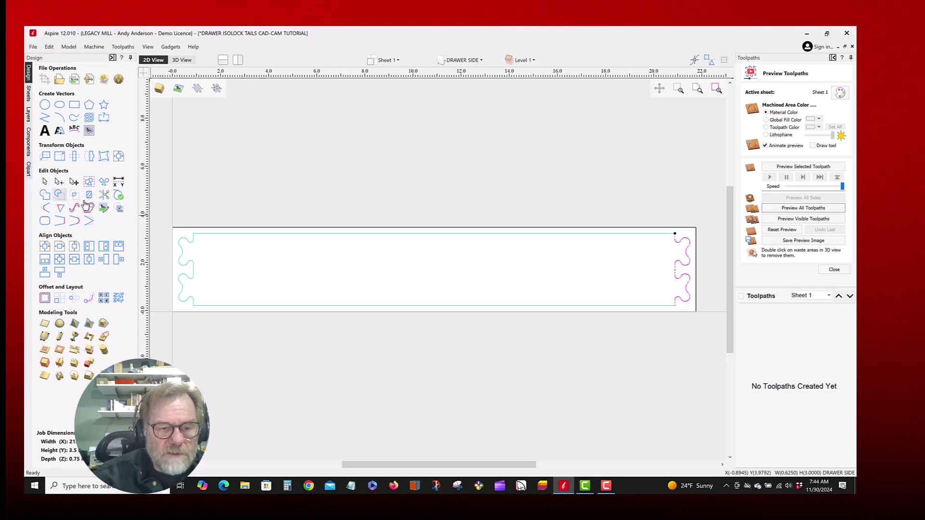
click(183, 255)
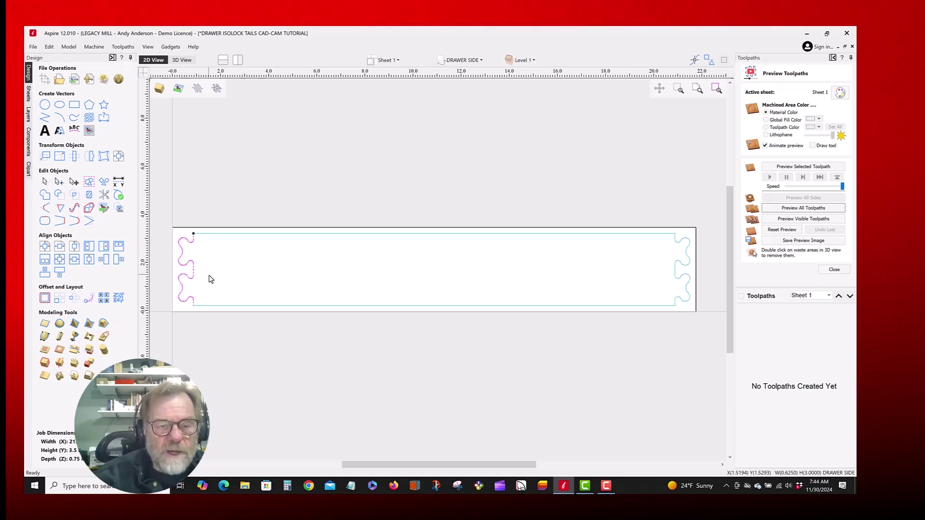
scroll(187, 257, up, 3)
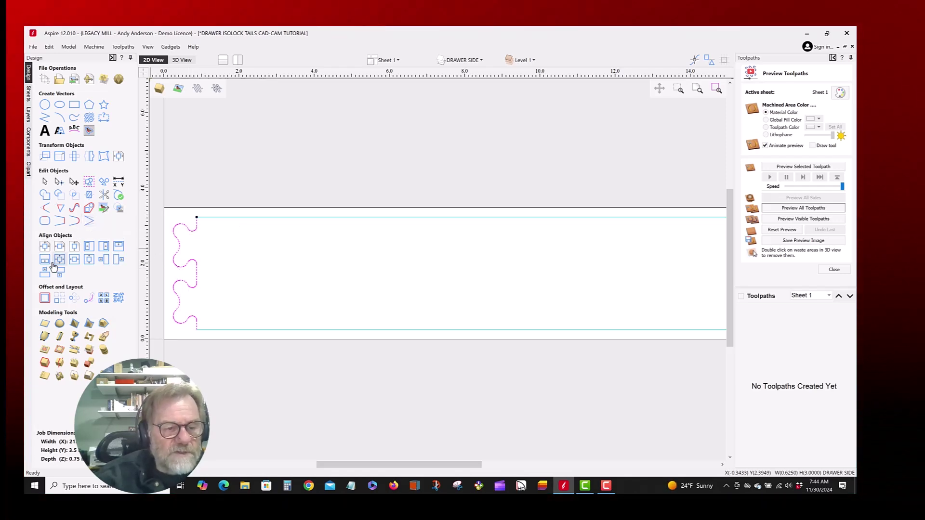
click(44, 299)
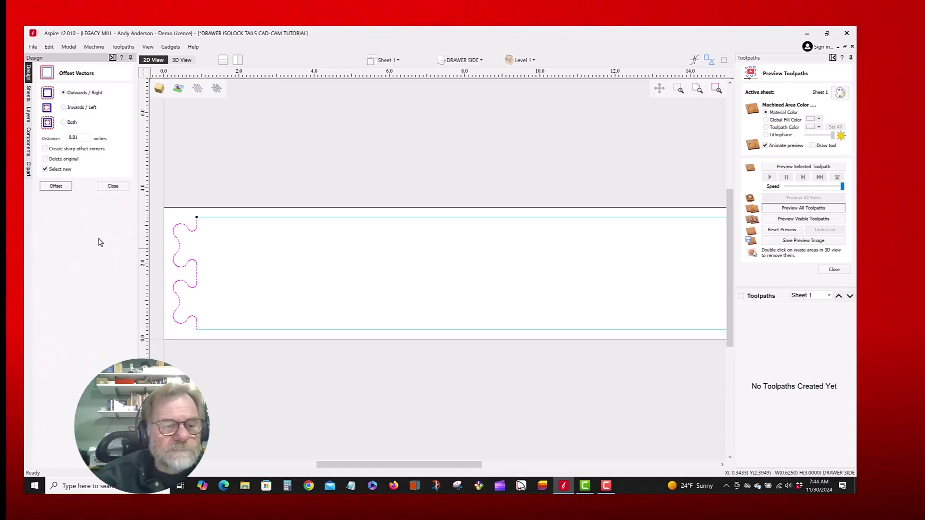
double_click(81, 138)
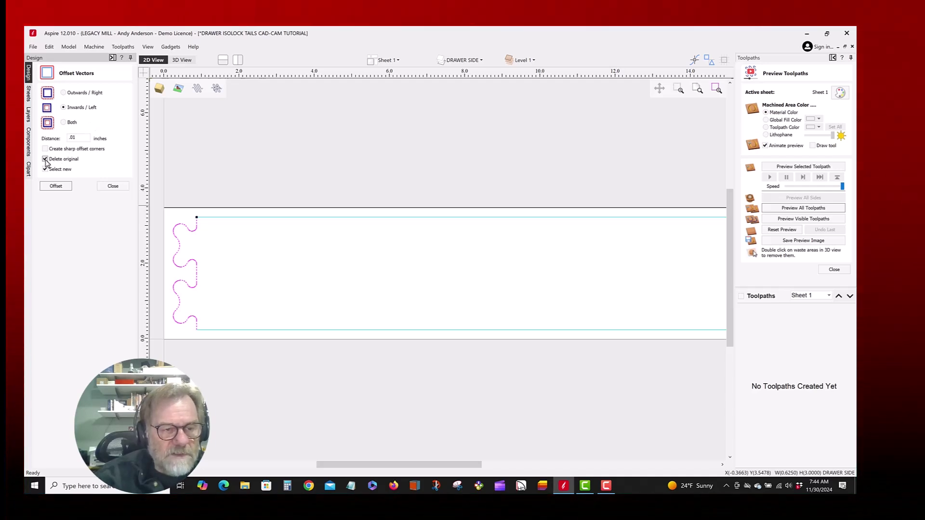
click(56, 186)
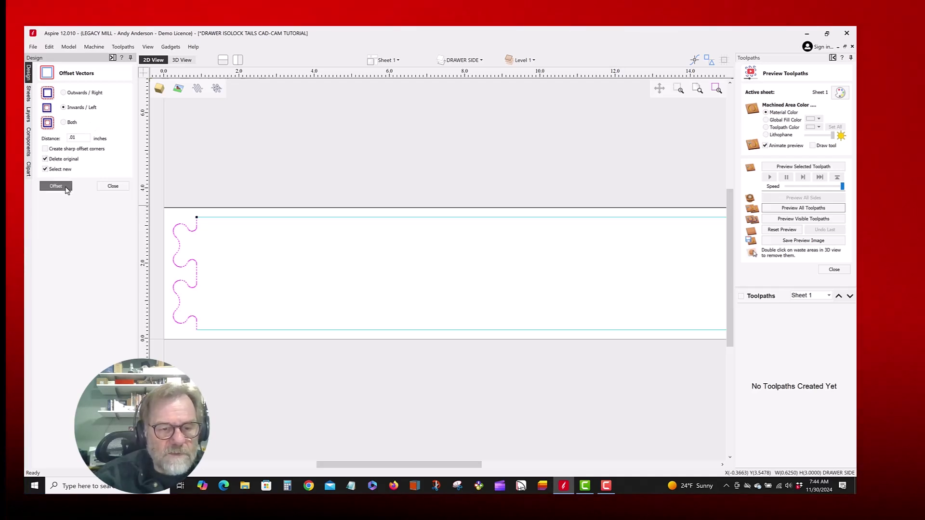
scroll(194, 228, up, 3)
scroll(194, 228, up, 10)
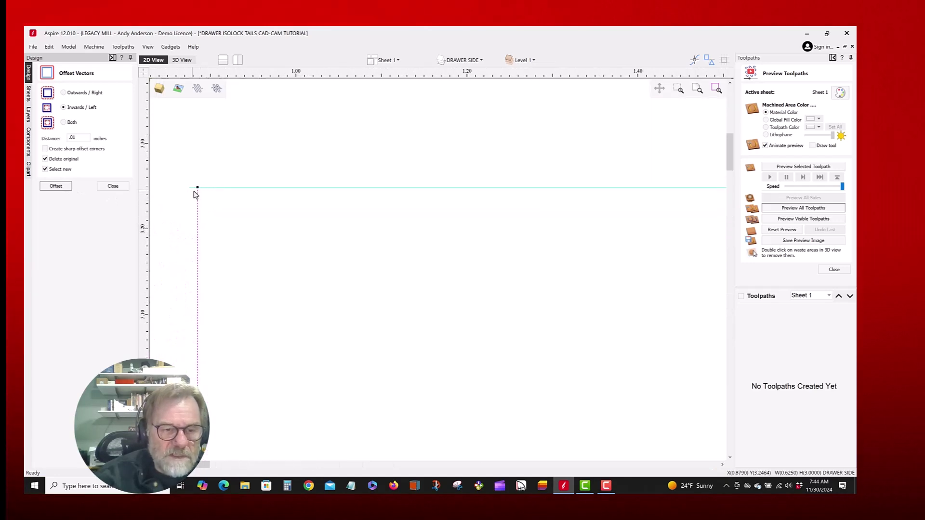
scroll(182, 195, down, 10)
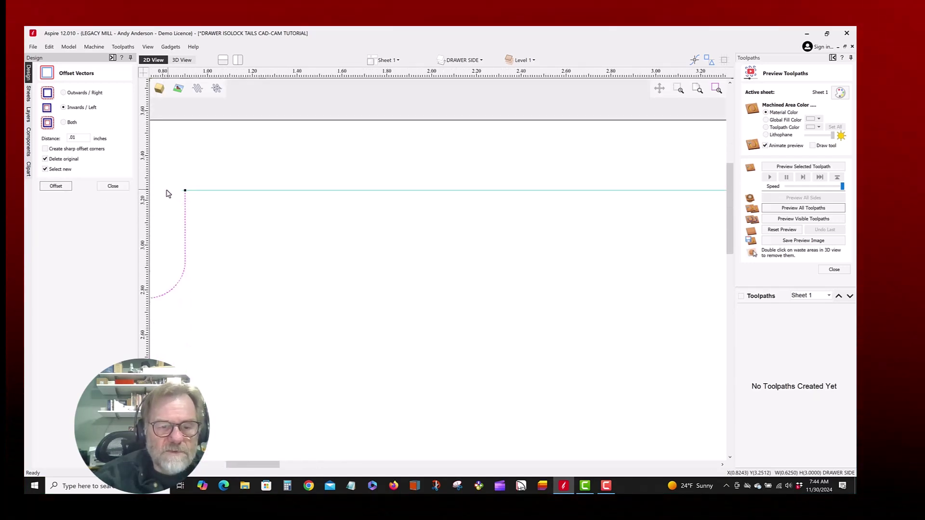
scroll(178, 192, down, 6)
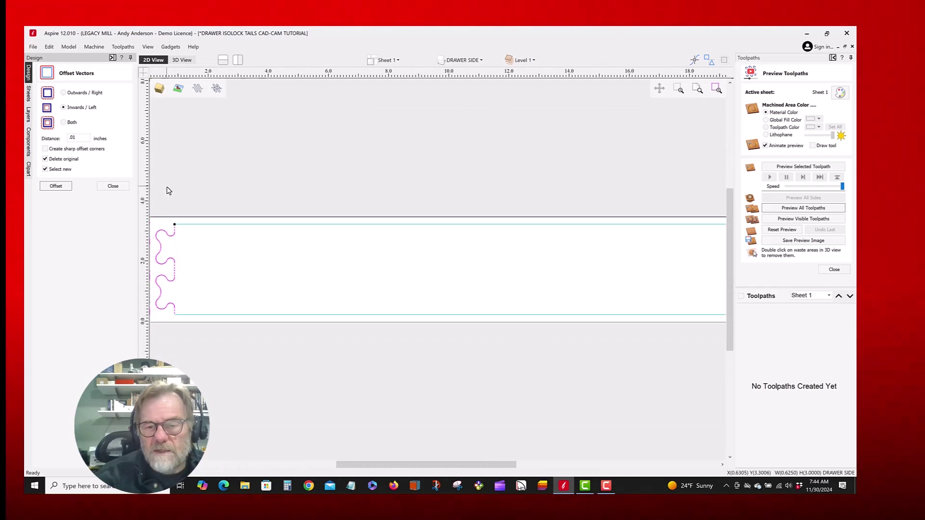
Offset the right joint profile outwards/right by 0.01 inches, deleting the original, and close the offset tool.
scroll(530, 239, up, 8)
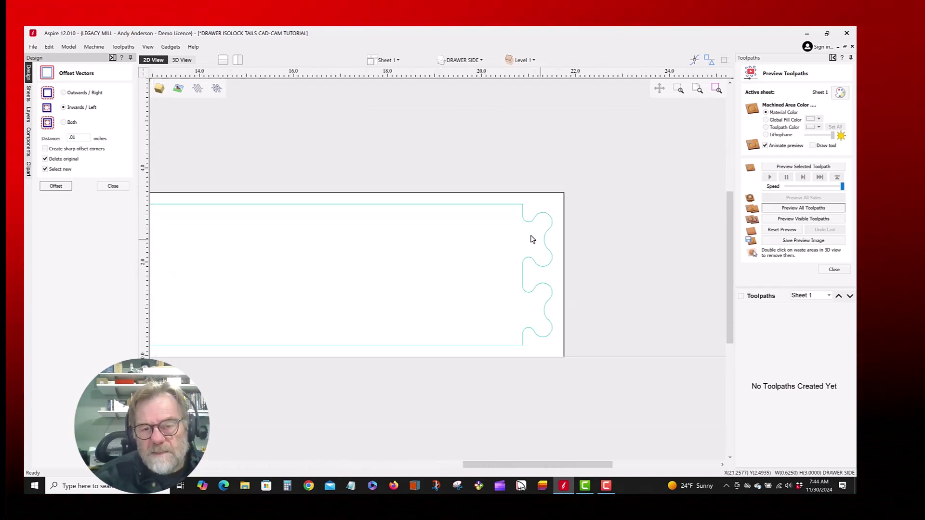
click(523, 211)
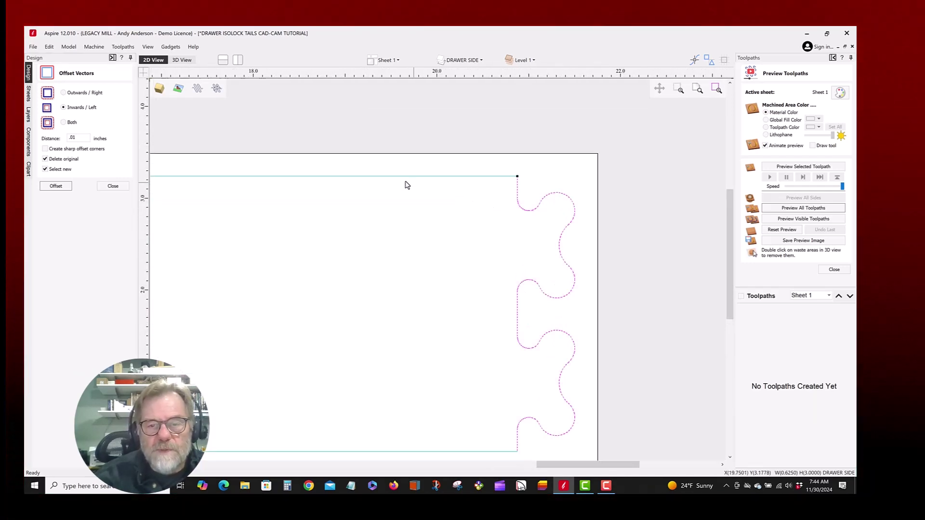
click(63, 93)
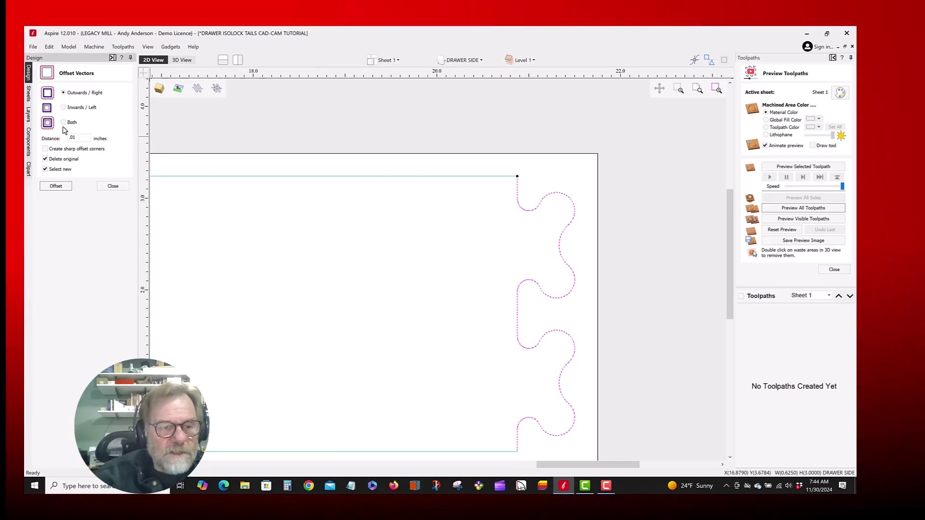
click(56, 186)
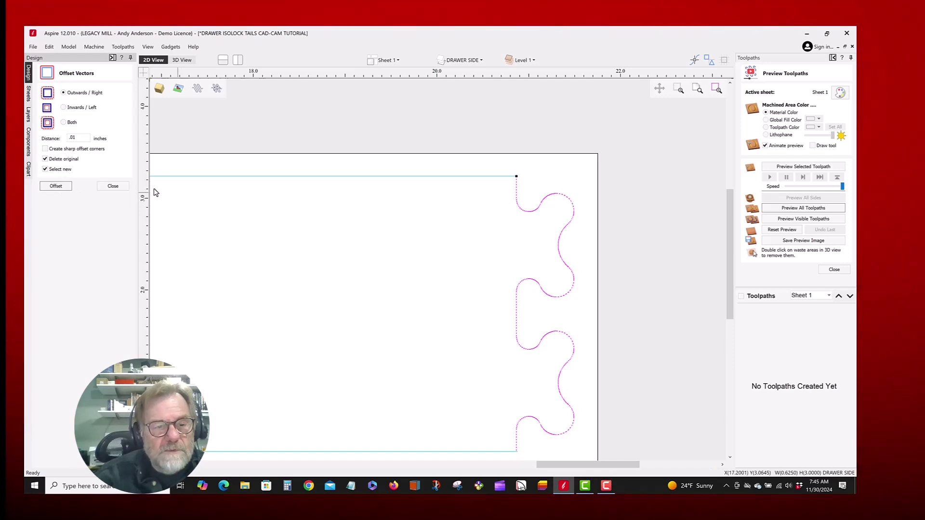
scroll(549, 207, up, 3)
key(Escape)
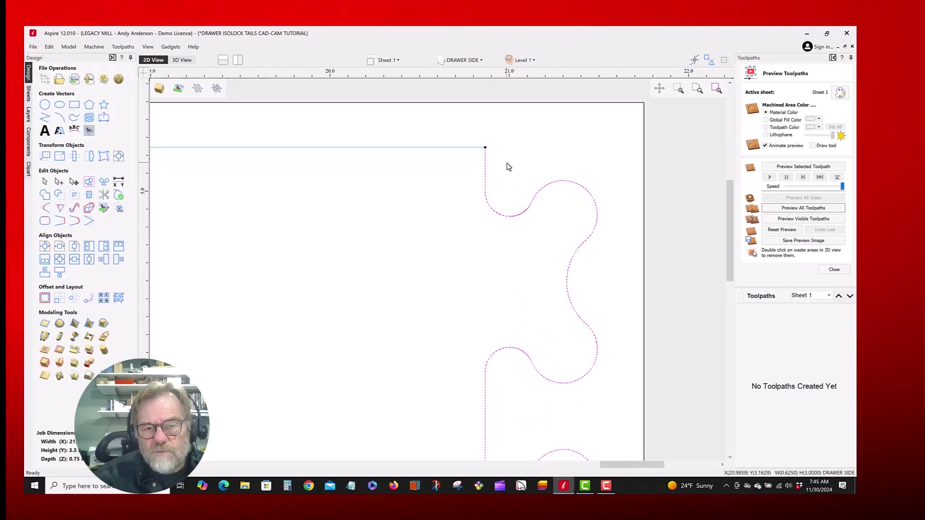
Move the right joint profile outwards along X by about 0.01 inches with a relative move and close the move tool.
scroll(486, 149, up, 3)
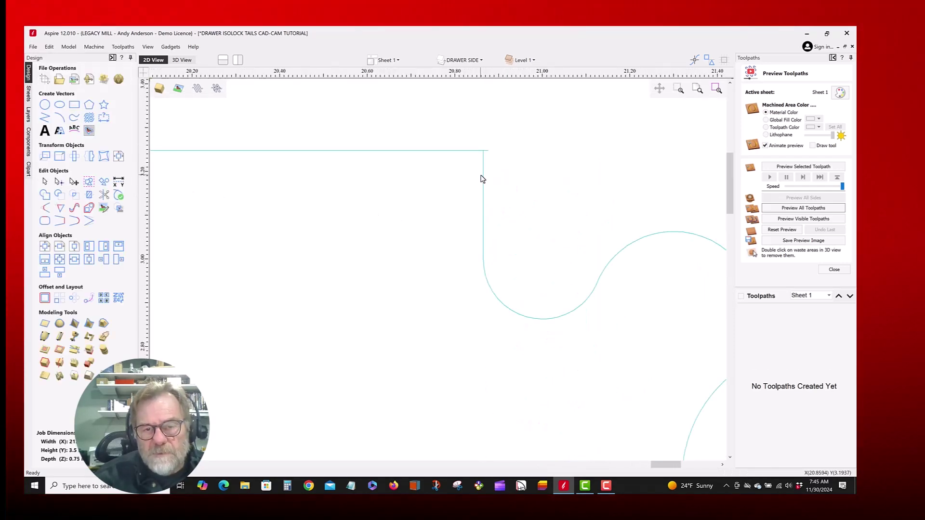
click(483, 166)
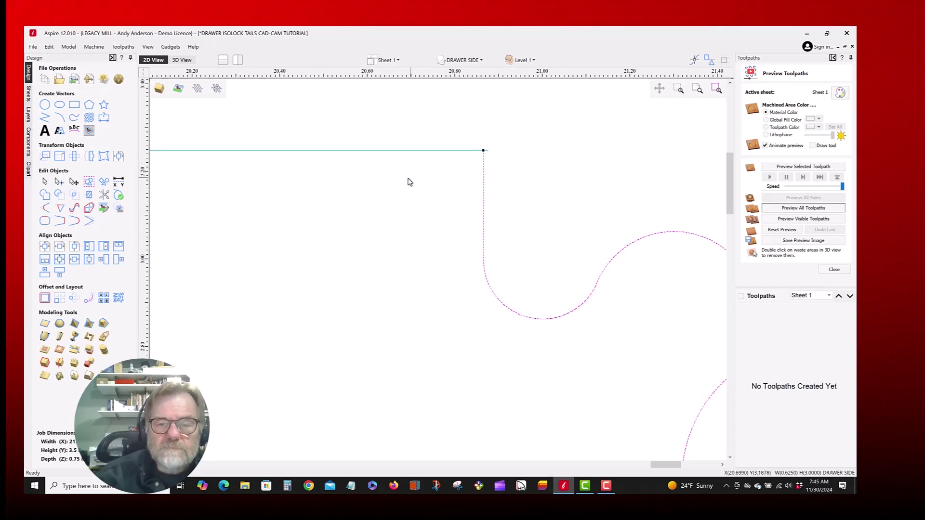
scroll(409, 180, down, 2)
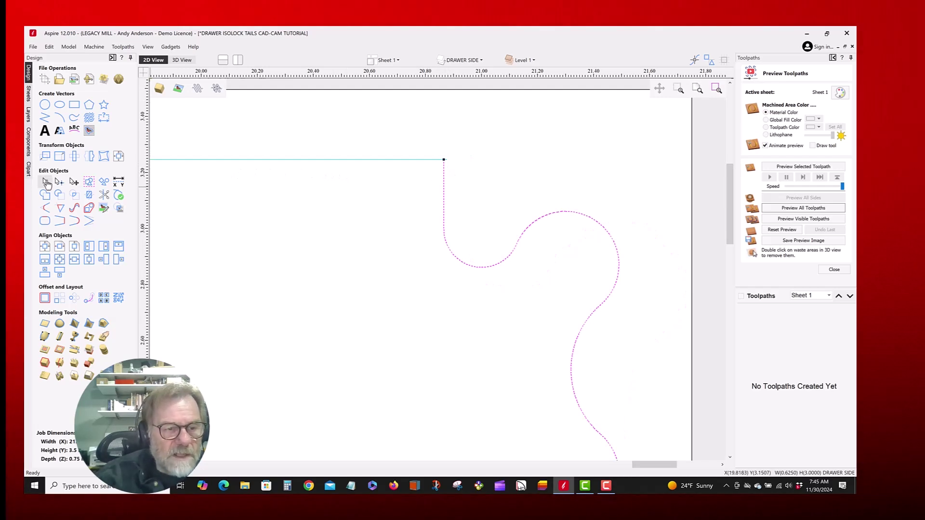
click(44, 158)
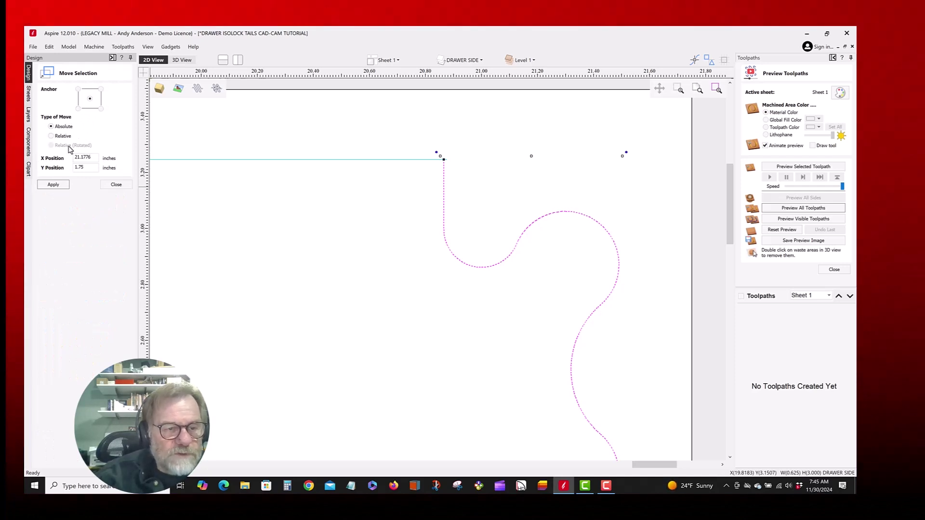
click(51, 136)
click(84, 158)
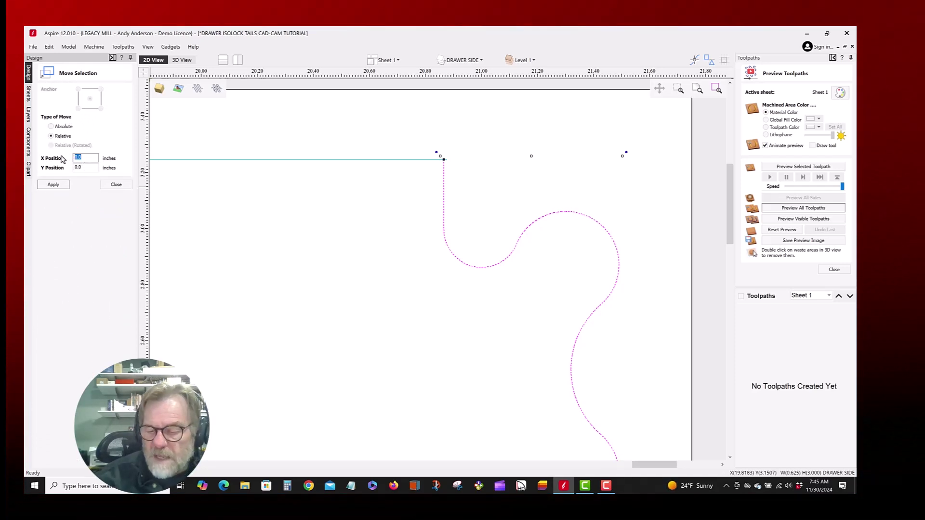
key(Return)
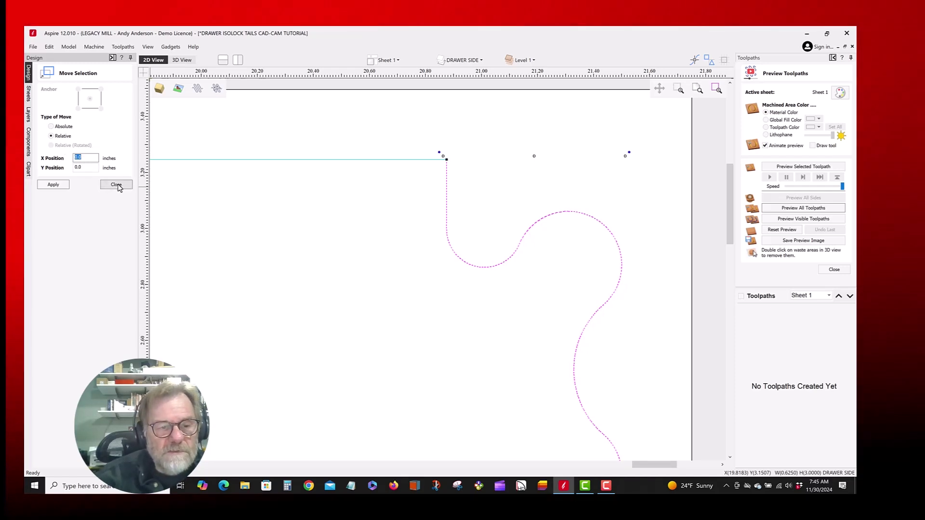
click(116, 185)
Move the left joint profile by -0.01 inches in X with a relative move and close the move tool.
scroll(508, 239, down, 4)
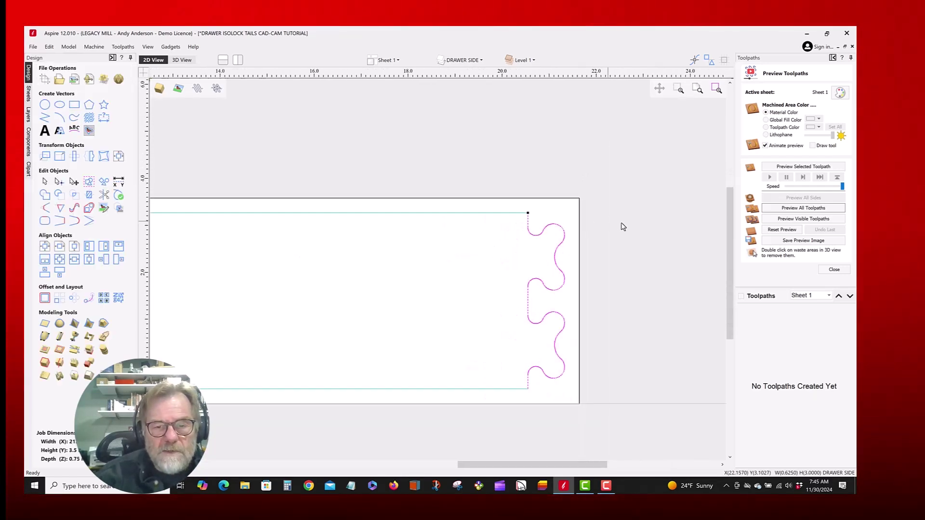
scroll(516, 248, down, 3)
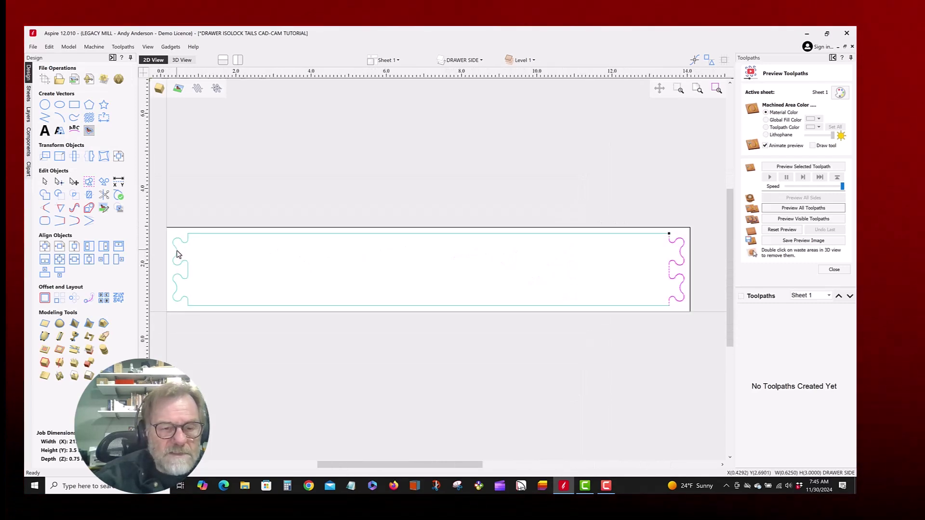
scroll(177, 254, up, 5)
click(220, 192)
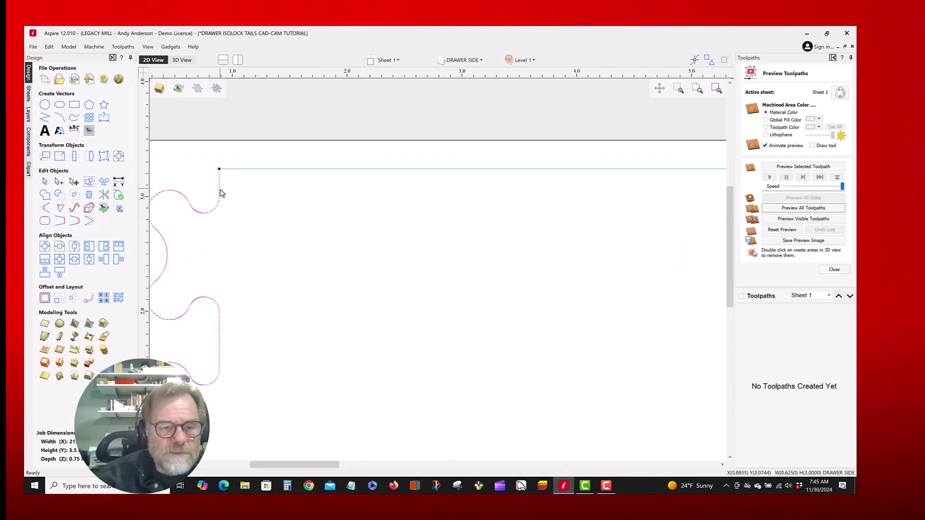
click(46, 157)
text(-.01)
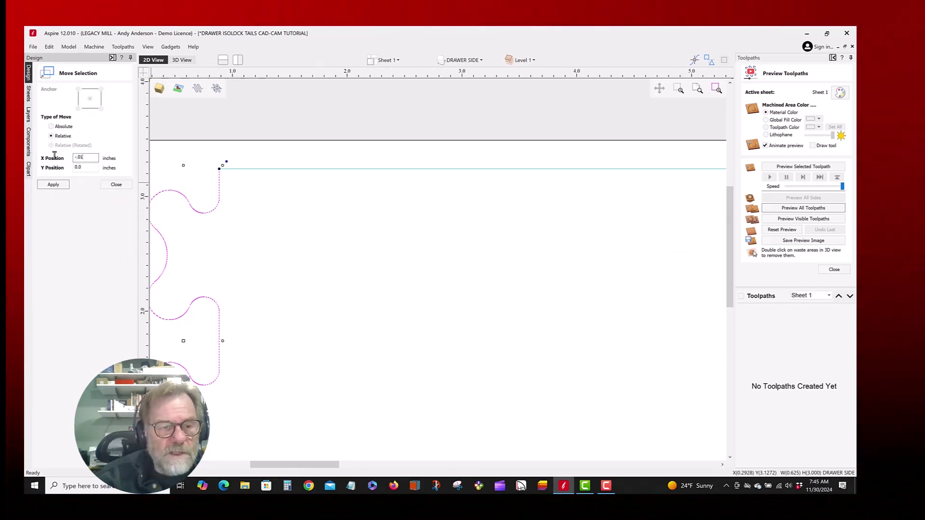
key(Return)
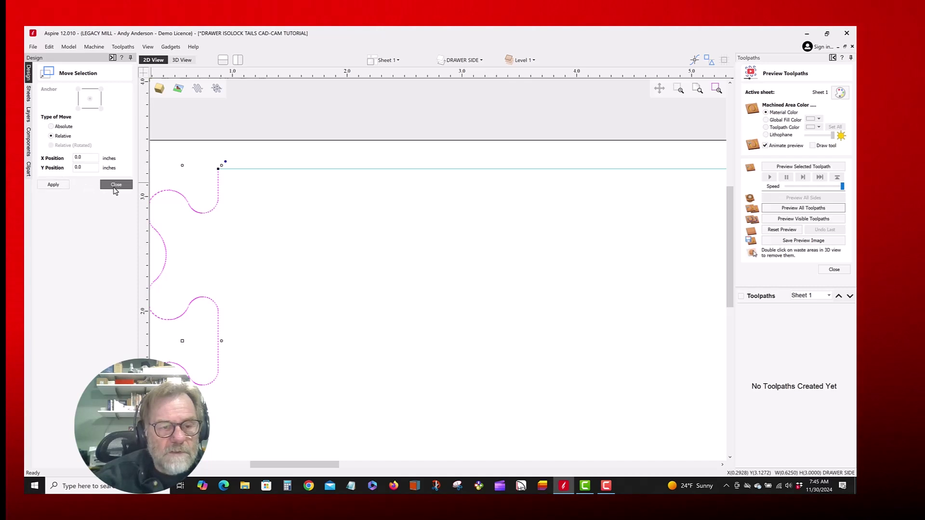
click(116, 184)
Select both joint profiles and the two long edges and join them into one closed vector with a 0.01 inch tolerance.
scroll(236, 252, down, 2)
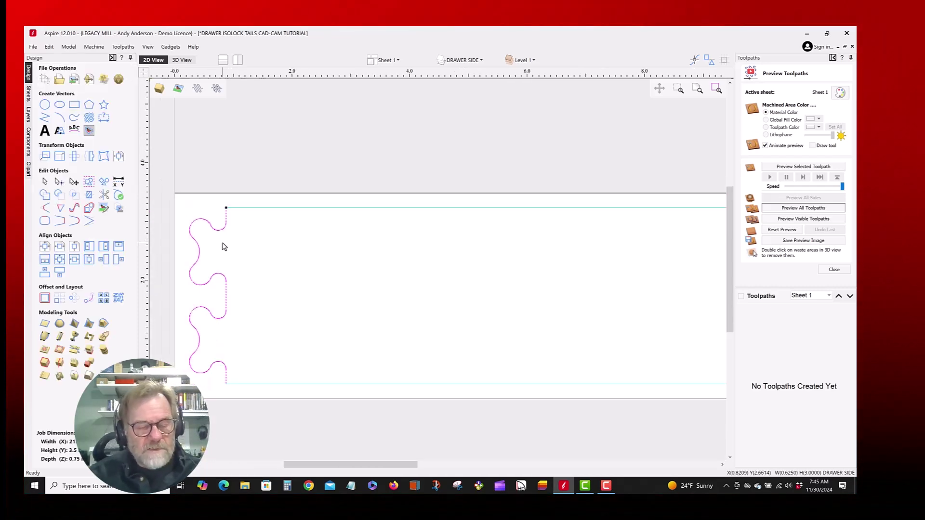
scroll(225, 247, down, 1)
scroll(202, 249, down, 1)
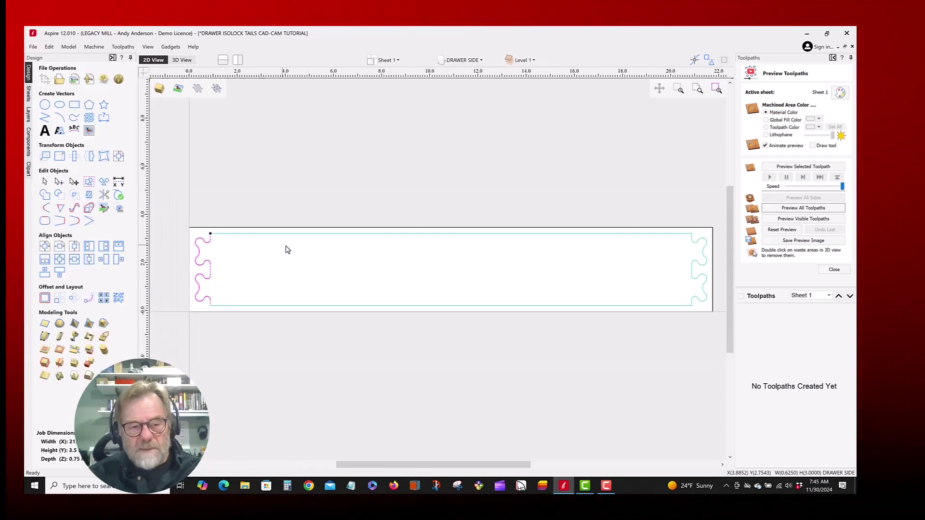
shift+click(297, 235)
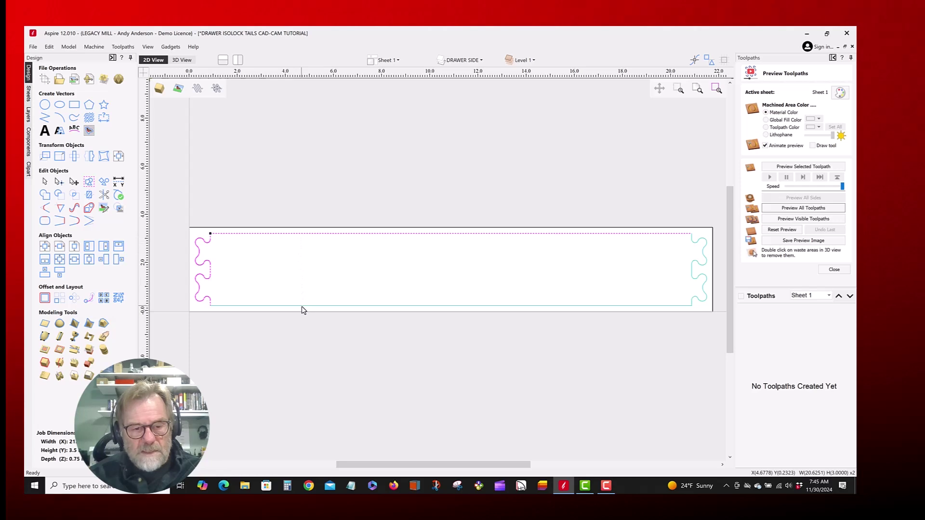
shift+click(706, 266)
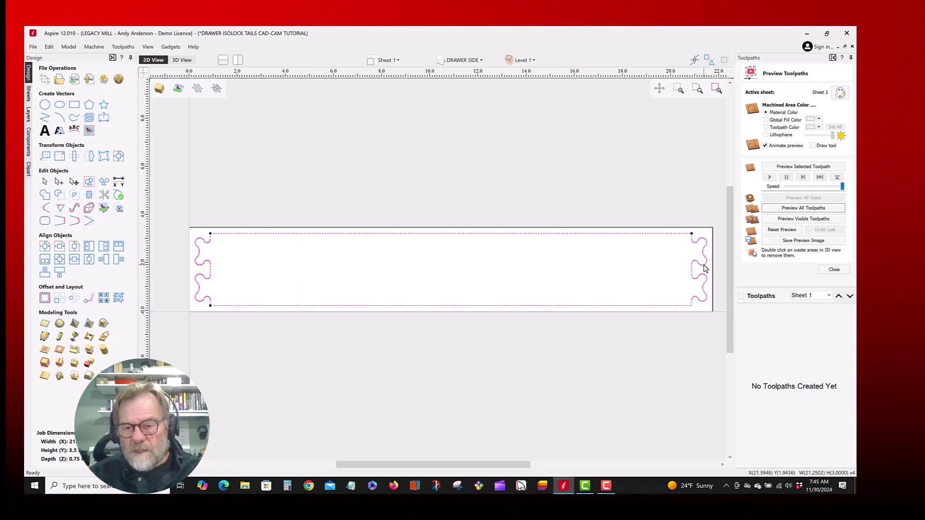
click(45, 222)
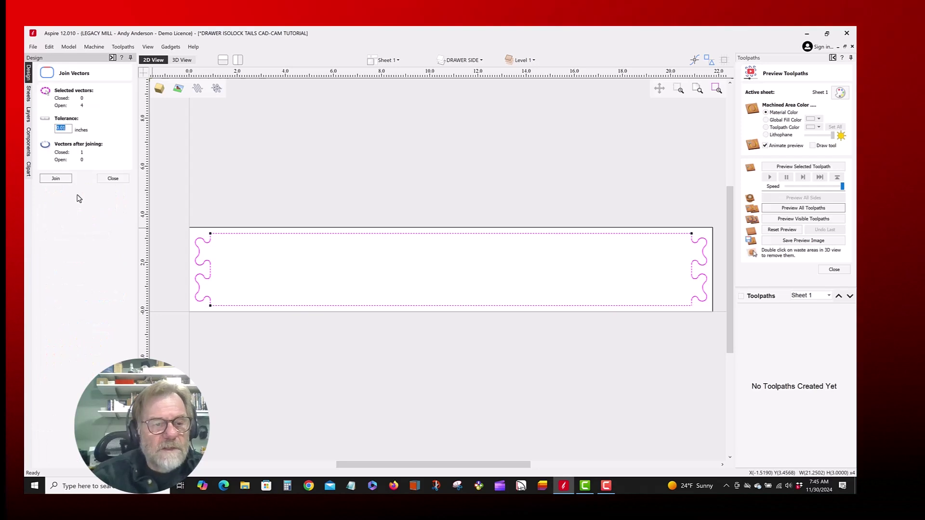
click(56, 178)
click(243, 235)
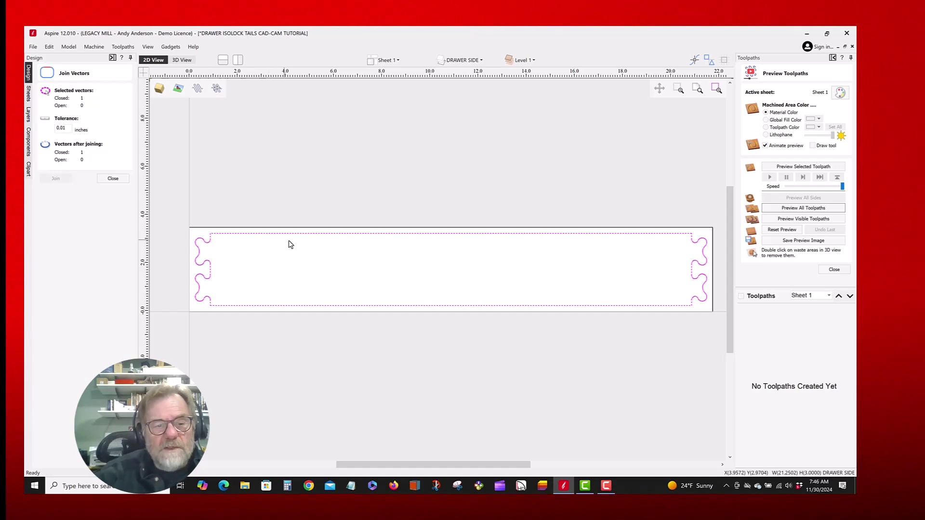
click(339, 198)
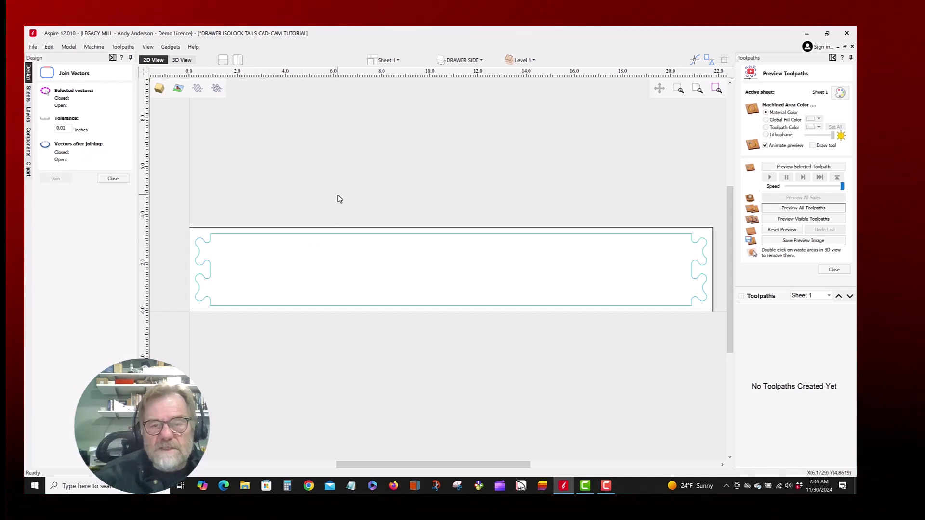
Rename the ISOLOCK VECTORS layer as TAIL POCKET.
click(461, 61)
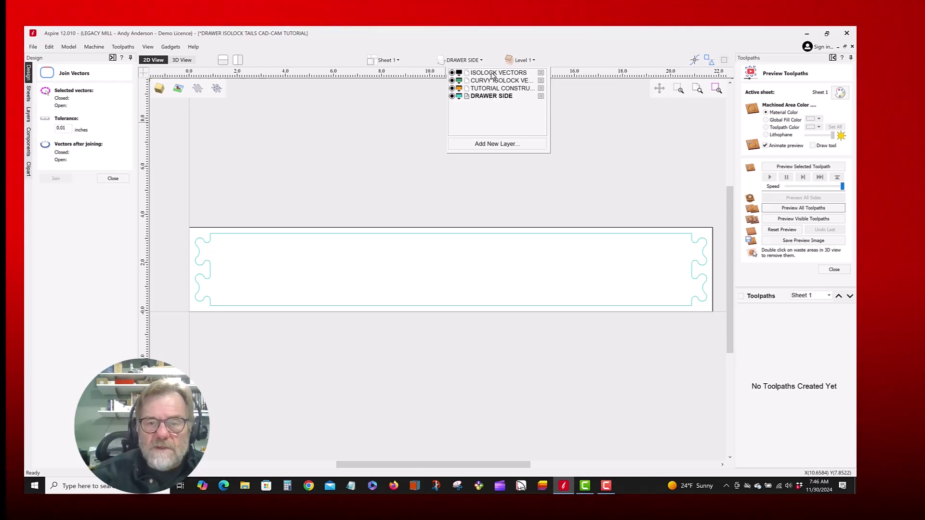
click(488, 73)
right_click(508, 76)
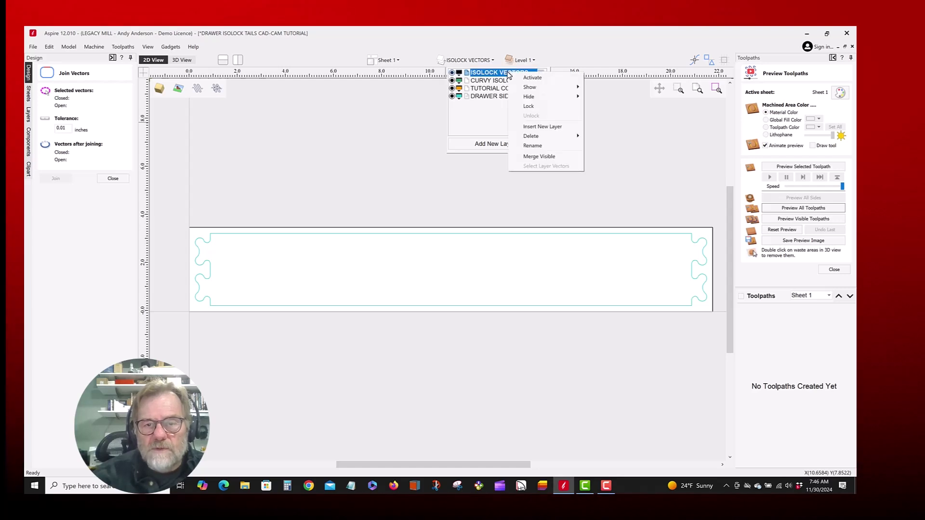
click(533, 145)
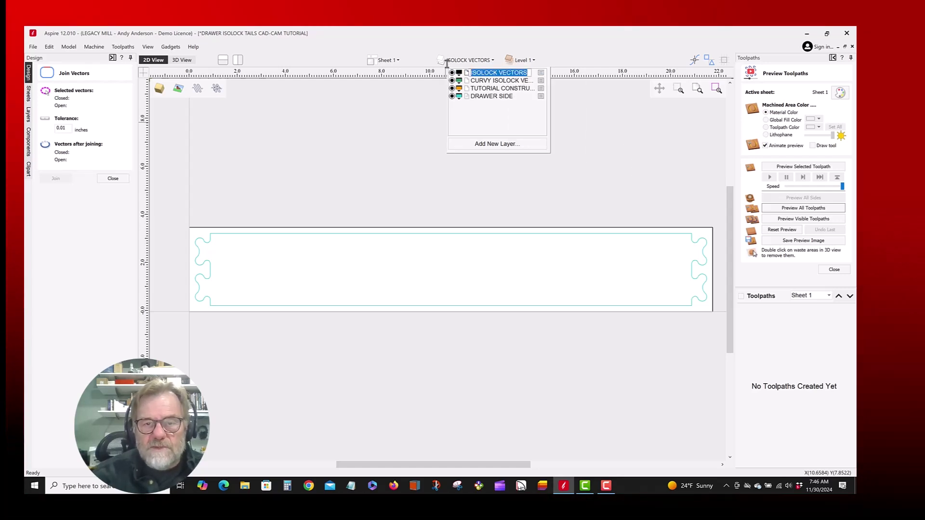
text(TAIL POCKET)
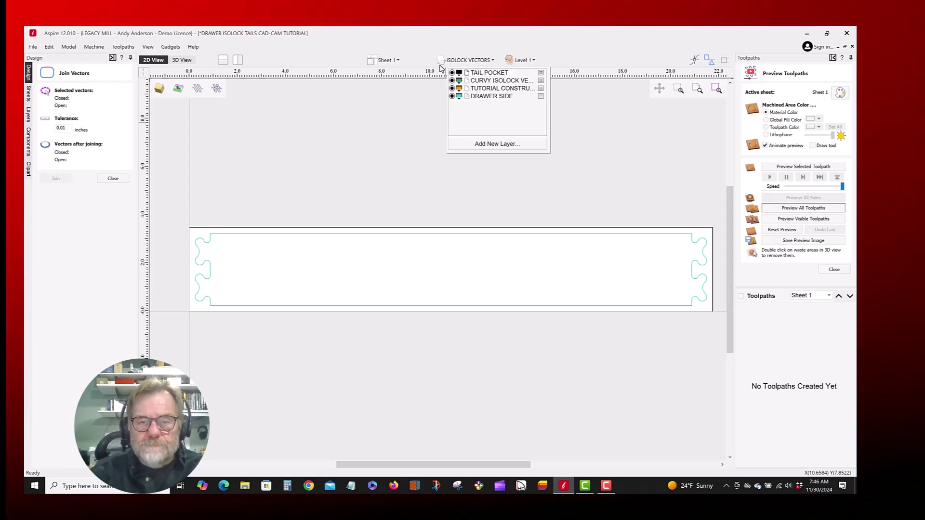
Rename the CURVY ISOLOCK VECTORS layer as BOTTOM PANEL DADO.
click(485, 81)
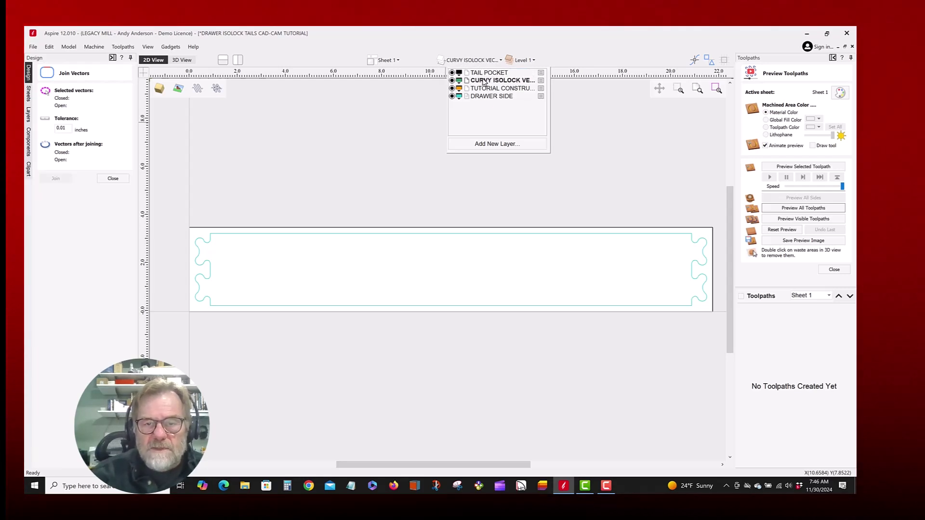
right_click(503, 83)
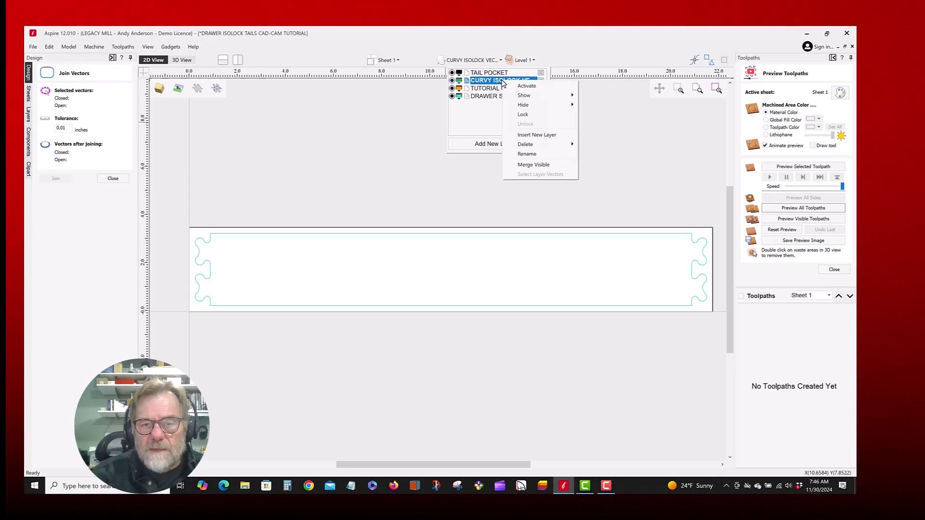
click(526, 151)
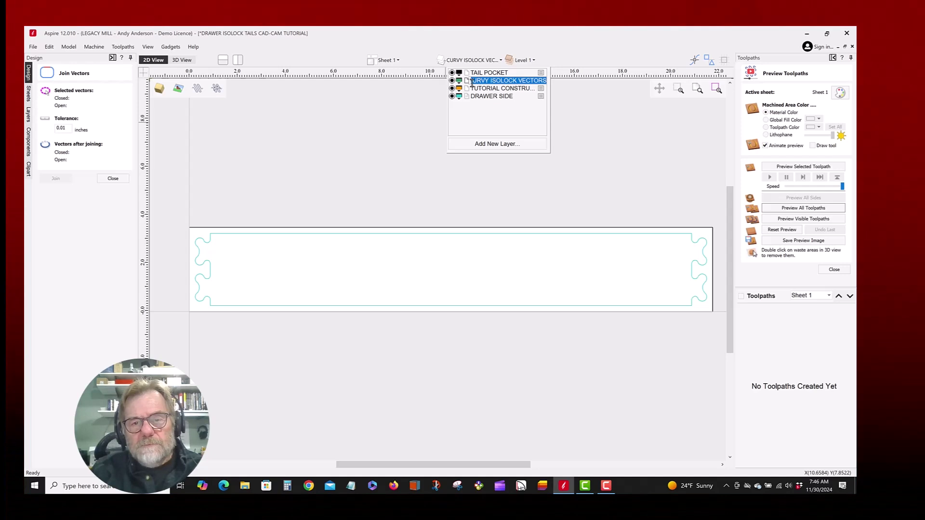
key(BackSpace)
text(BOTTOM)
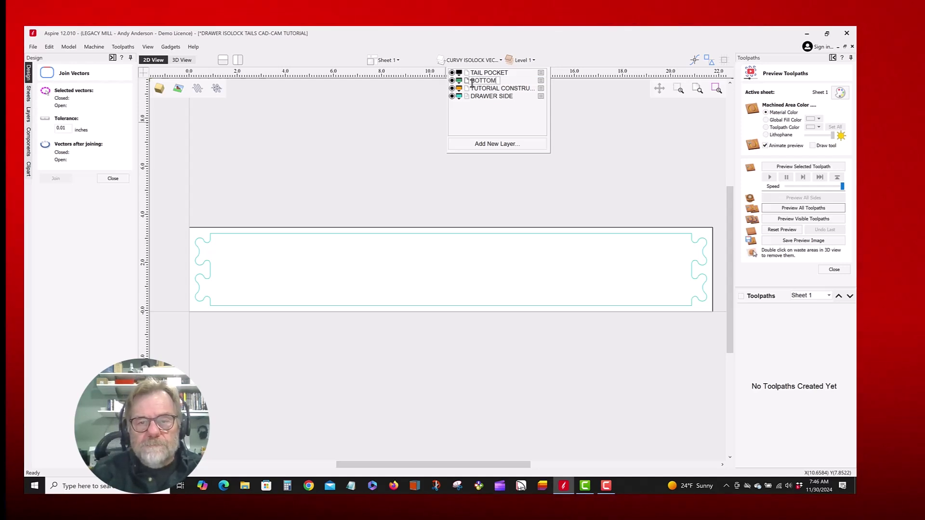
text( PANEL DAD)
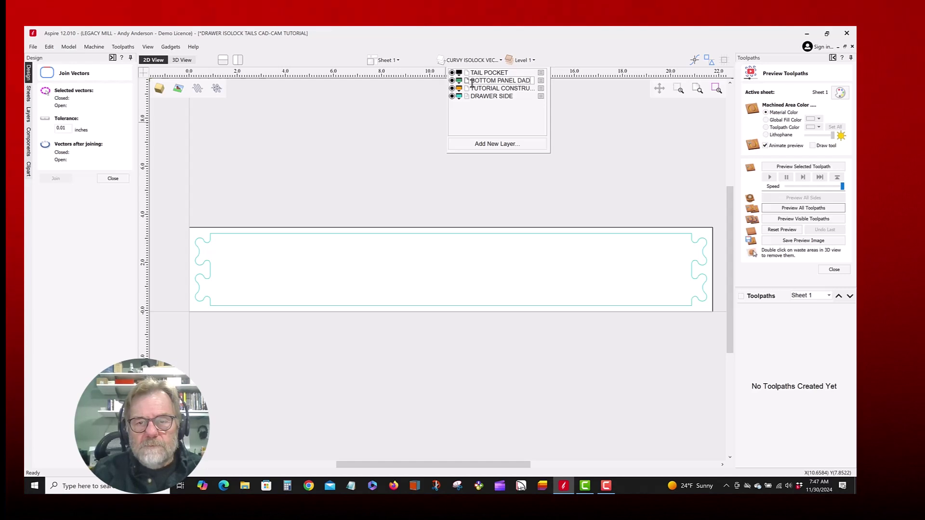
Activate the DRAWER SIDE layer and check that the joined drawer outline belongs to it, then deselect the outline.
click(492, 89)
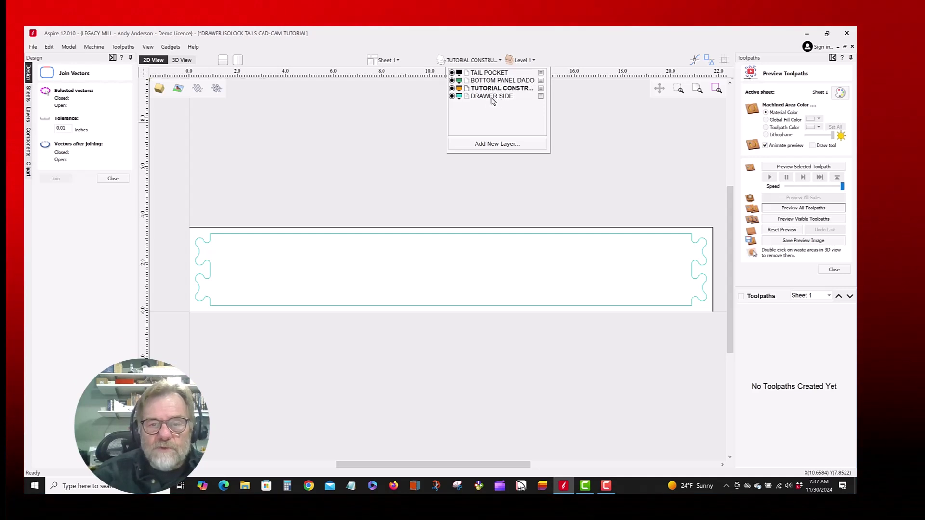
click(491, 95)
click(338, 234)
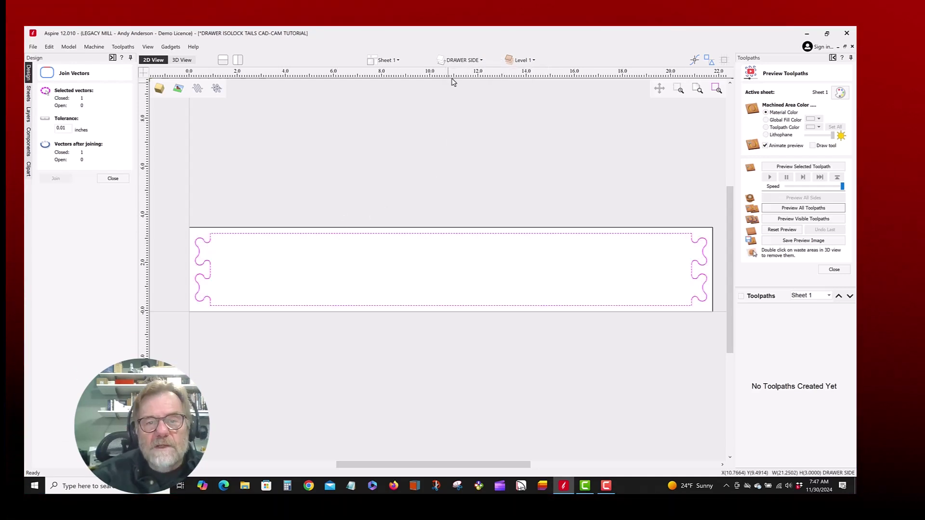
click(418, 134)
click(417, 128)
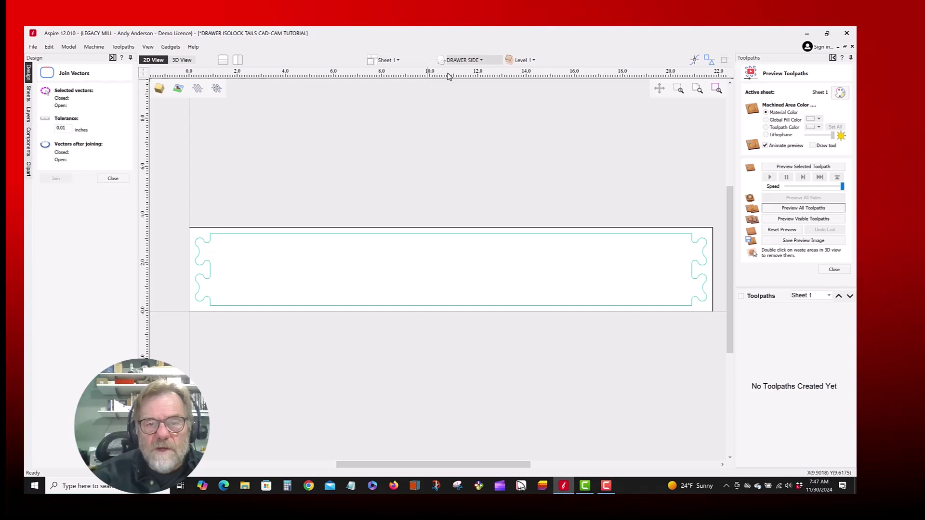
Make TAIL POCKET the active layer and close the join tool.
click(461, 60)
click(484, 74)
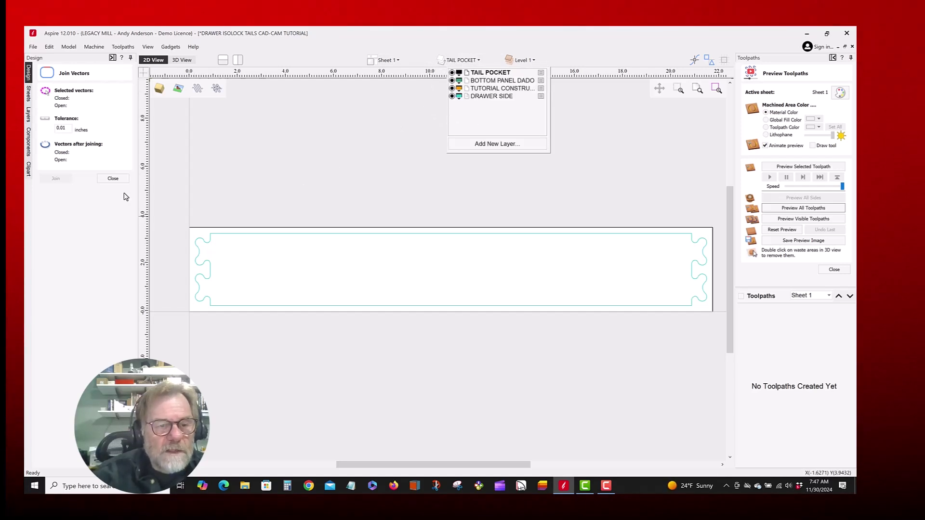
click(113, 178)
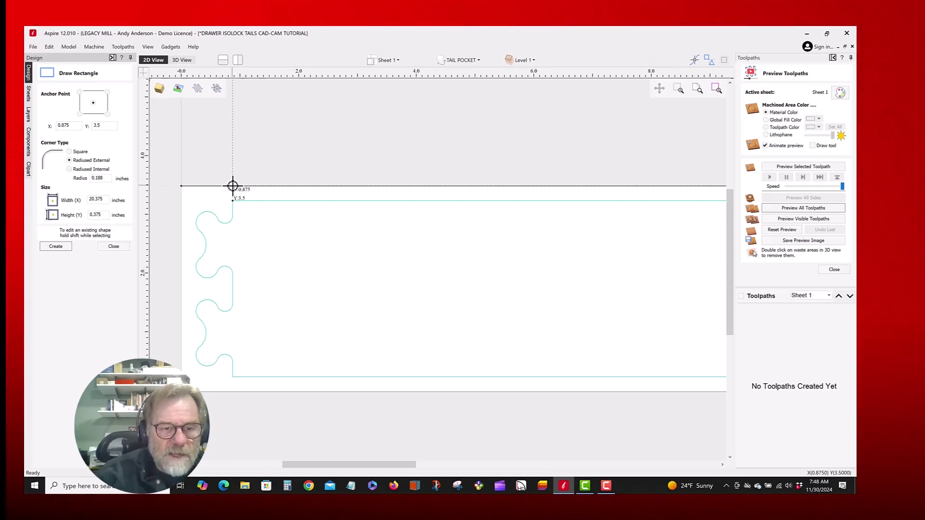
Draw a 0.875 × 3.5 inch rectangle with 0.1875 inch external corner radii around the left joint profile, starting at the profile's shoulder line.
drag(209, 249, 186, 391)
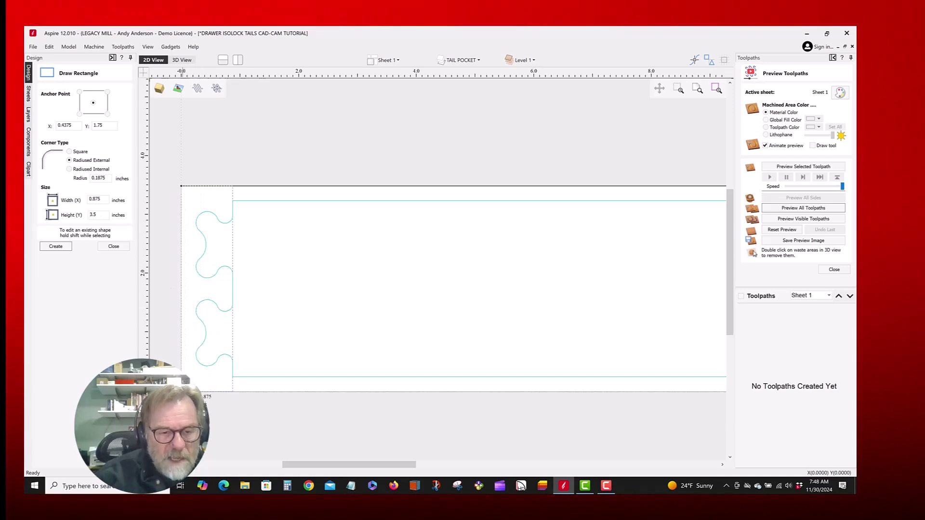
drag(186, 391, 182, 391)
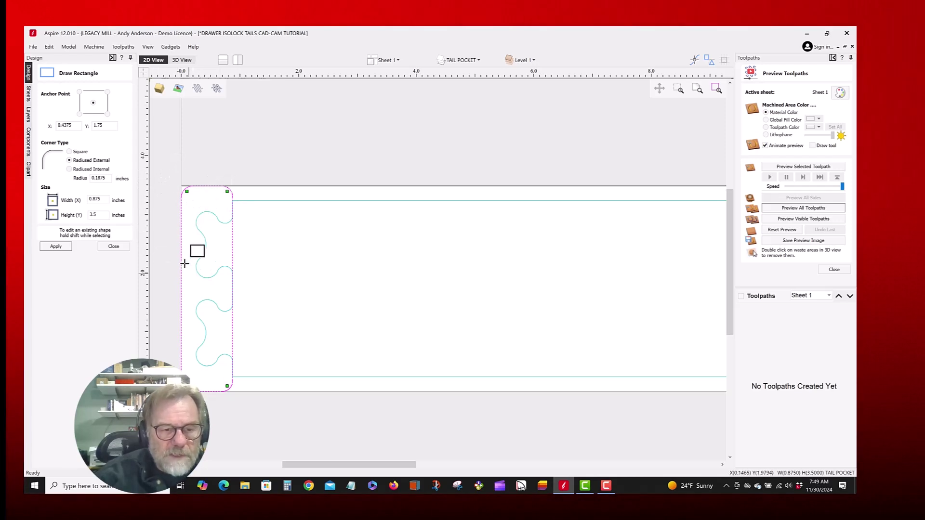
scroll(182, 239, down, 2)
scroll(182, 238, down, 2)
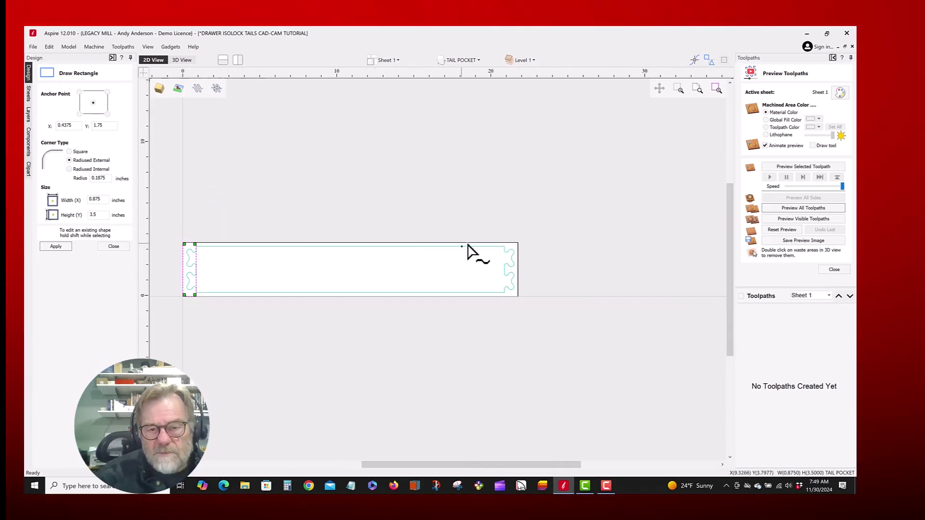
Draw a 0.875 × 3.5 inch rectangle with 0.1875 inch external corner radii around the right joint profile, starting at its shoulder line.
scroll(532, 244, up, 3)
scroll(528, 242, up, 2)
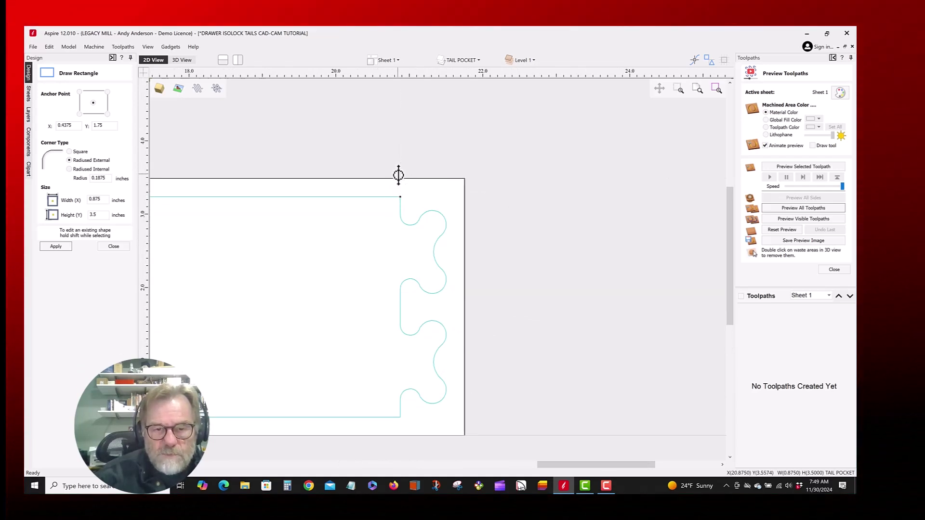
drag(400, 178, 462, 433)
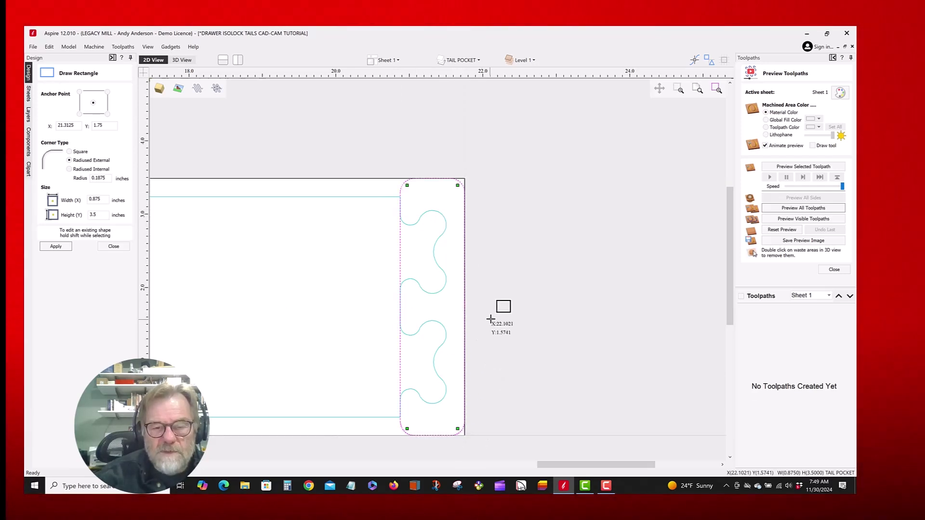
scroll(491, 313, down, 1)
scroll(491, 313, down, 2)
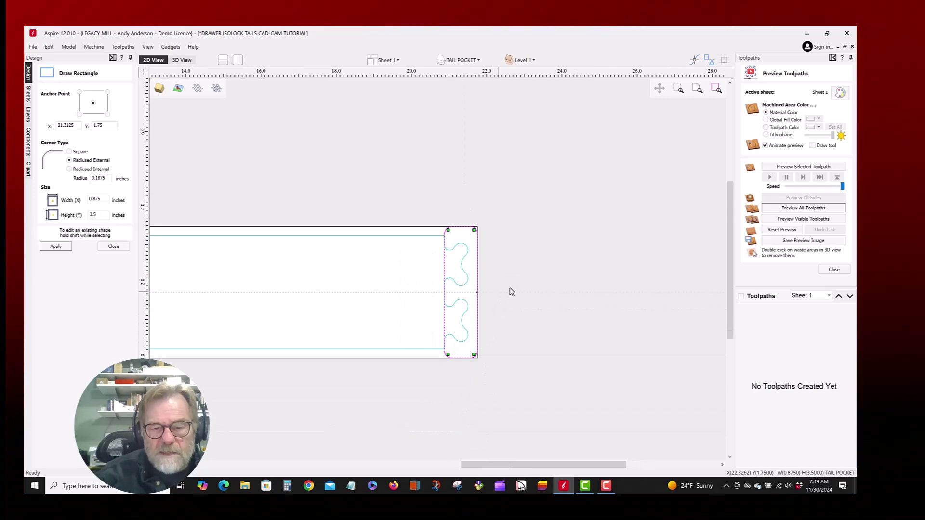
key(Escape)
scroll(535, 275, down, 2)
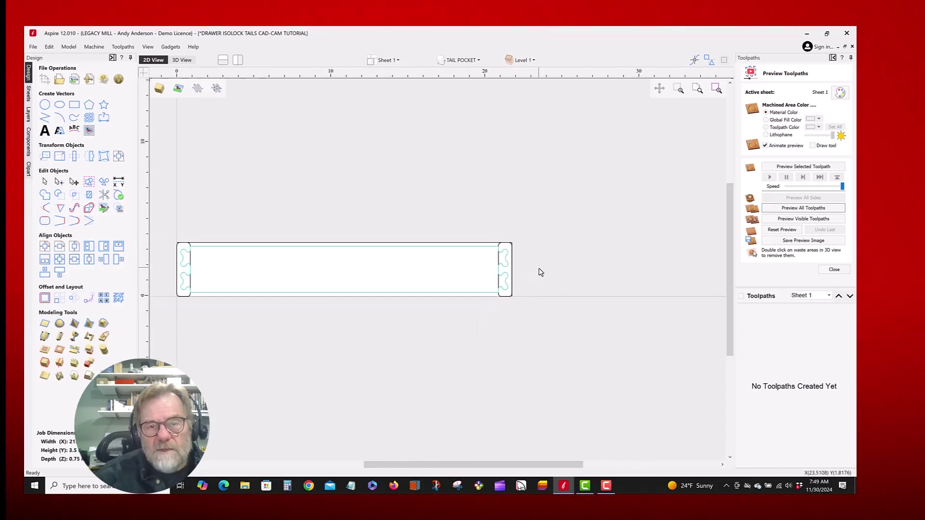
On the BOTTOM PANEL DADO layer, create a 20.375 × 0.375 inch rectangle with 0.188 inch external radii, anchored by its centre at X 0.875, Y 3.5.
click(455, 60)
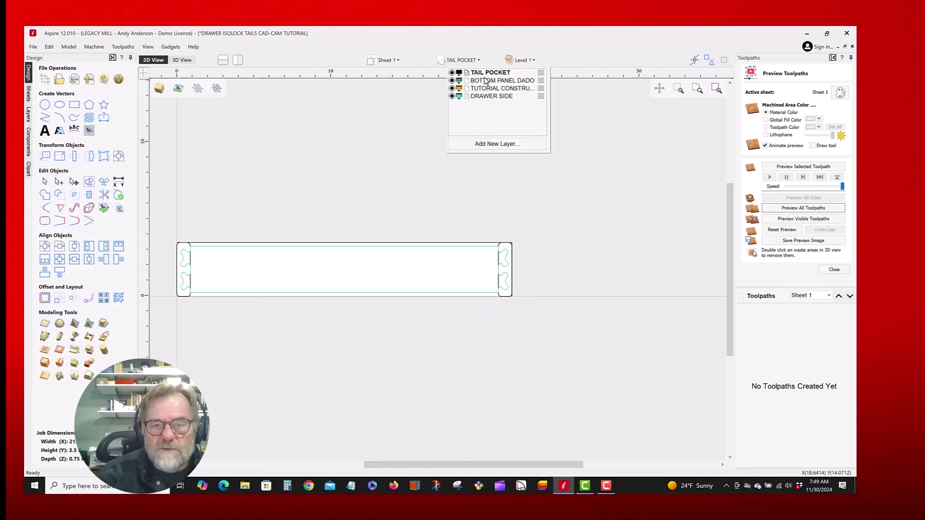
click(484, 81)
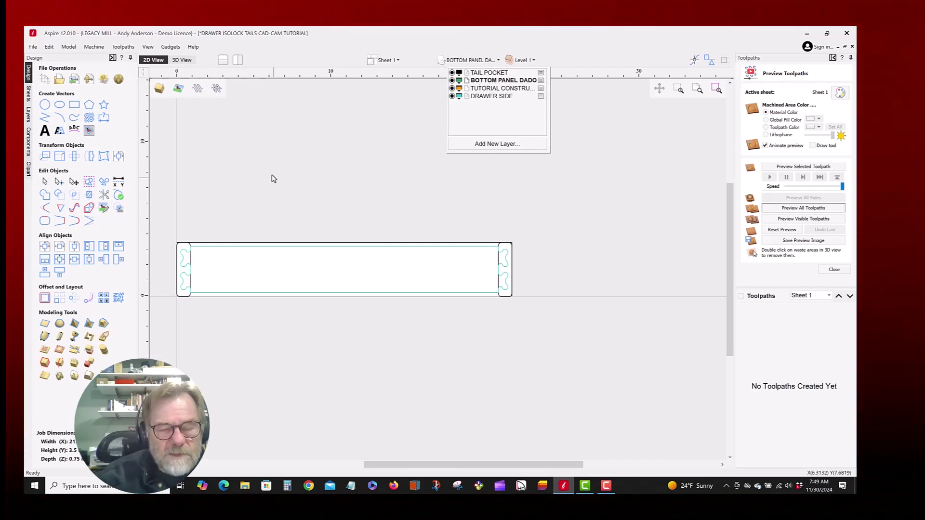
click(75, 107)
click(74, 108)
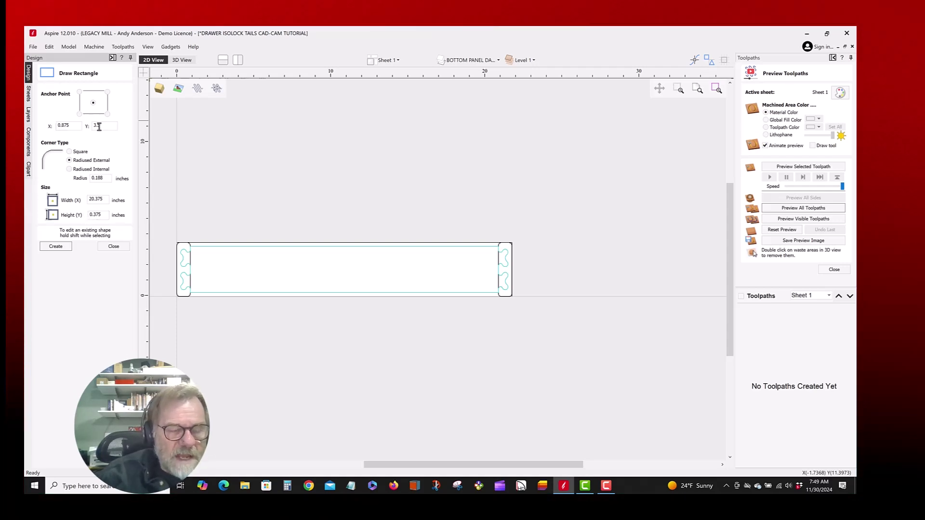
click(56, 247)
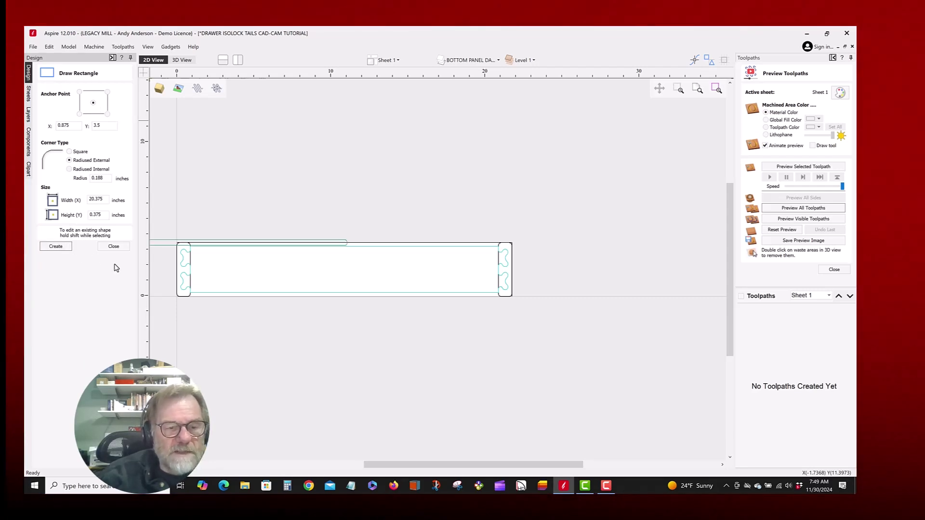
key(Escape)
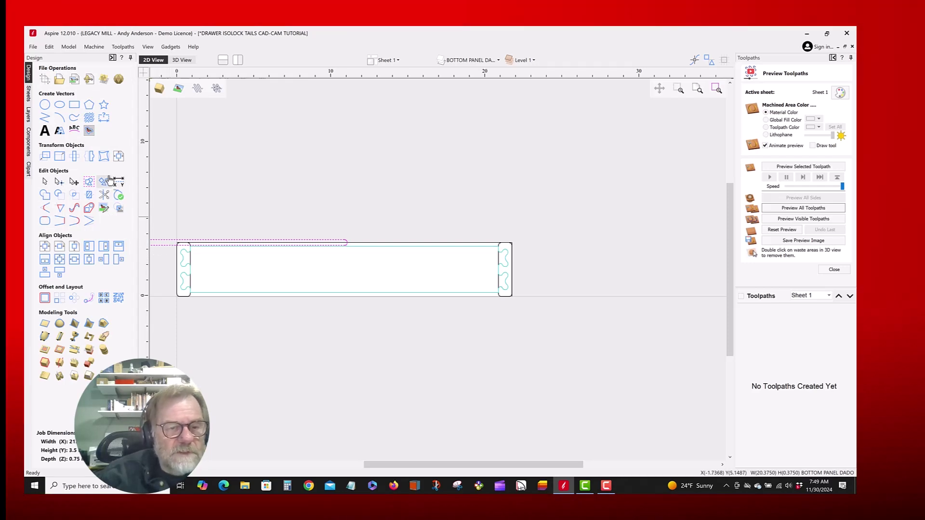
Centre the dado rectangle in the material both horizontally and vertically.
click(119, 157)
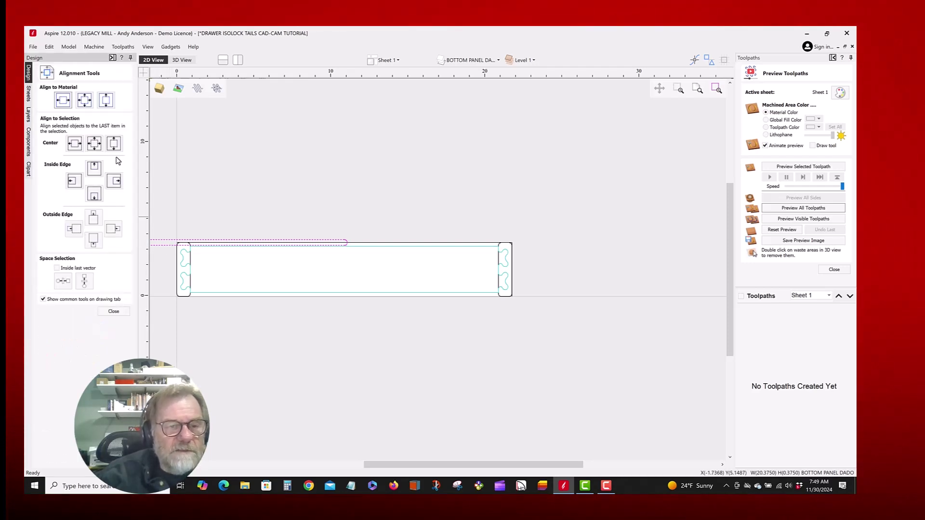
click(85, 101)
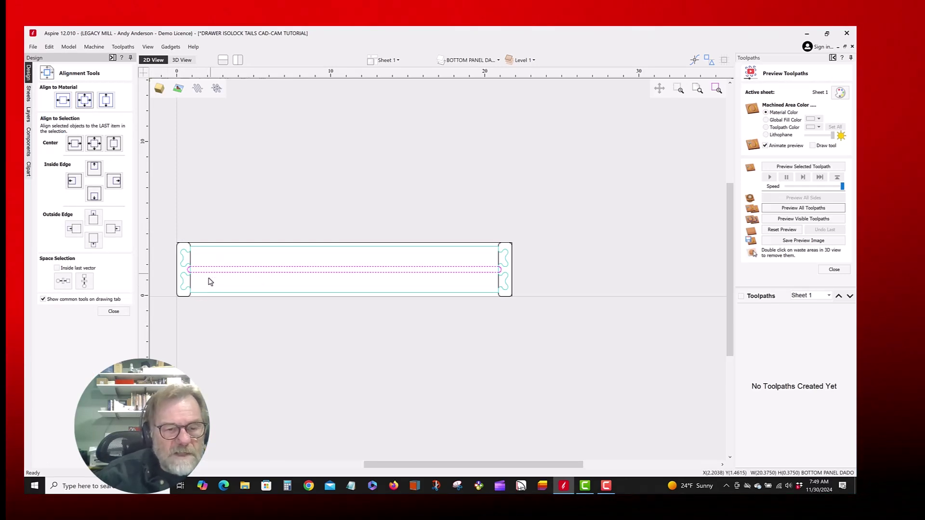
scroll(207, 268, down, 2)
scroll(213, 283, up, 2)
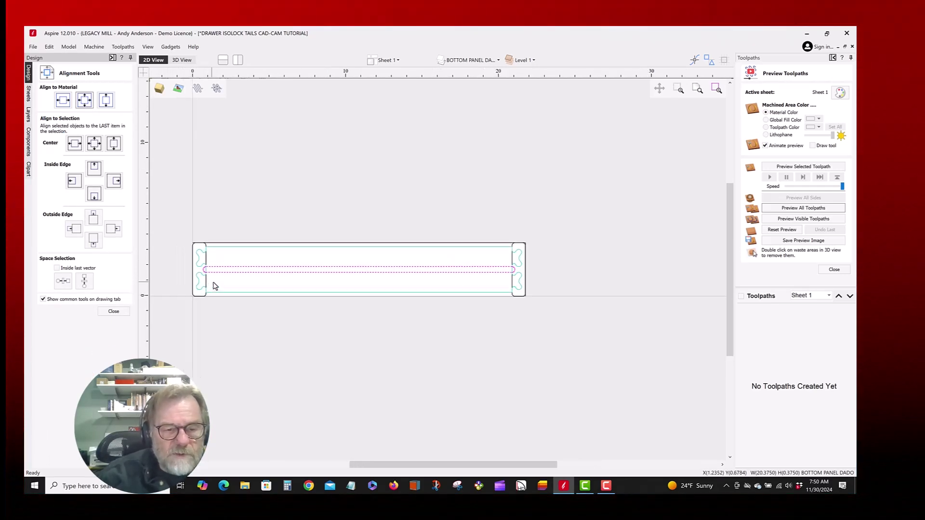
scroll(215, 286, up, 3)
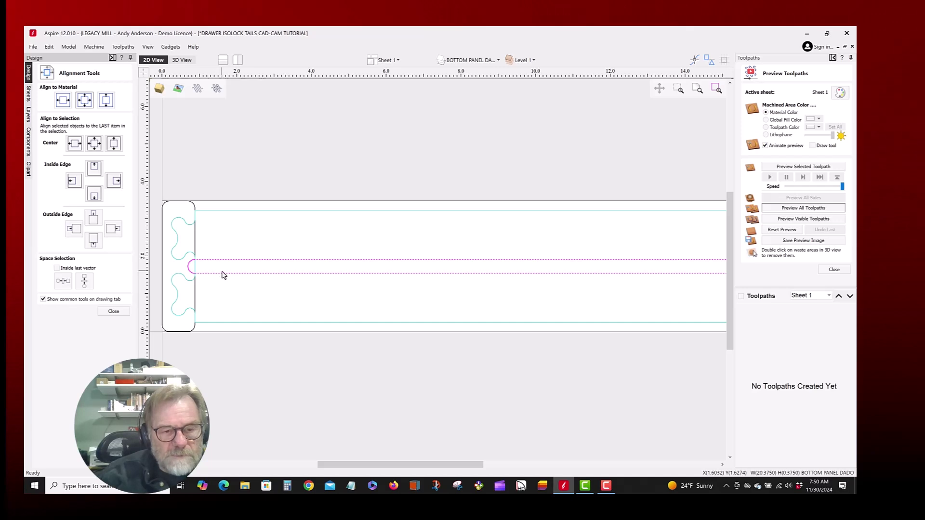
key(Escape)
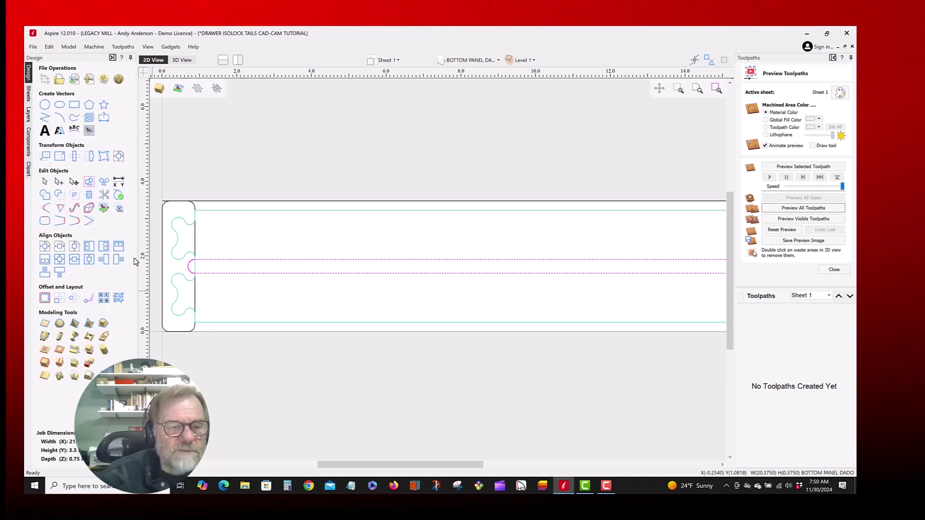
Measure the vertical distance from the dado's lower edge to the drawer side's lower edge at the left shoulder.
click(119, 185)
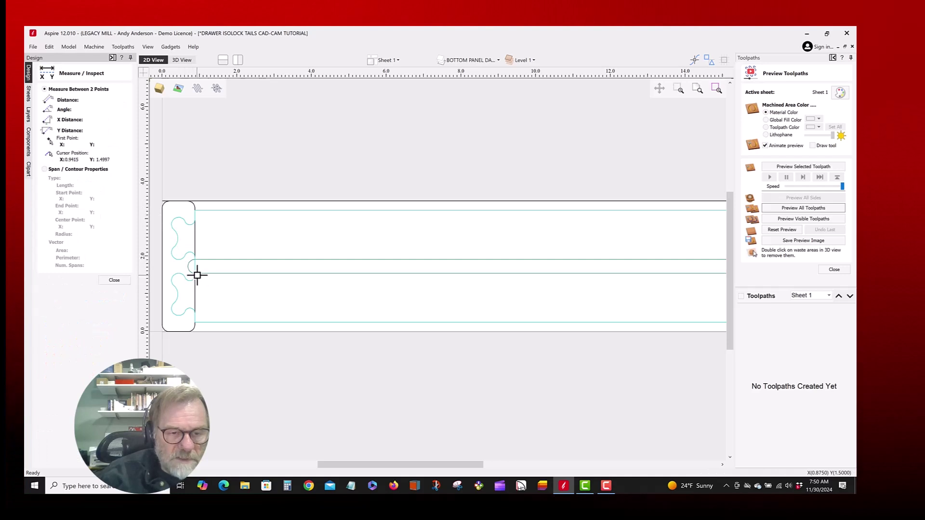
drag(196, 274, 195, 324)
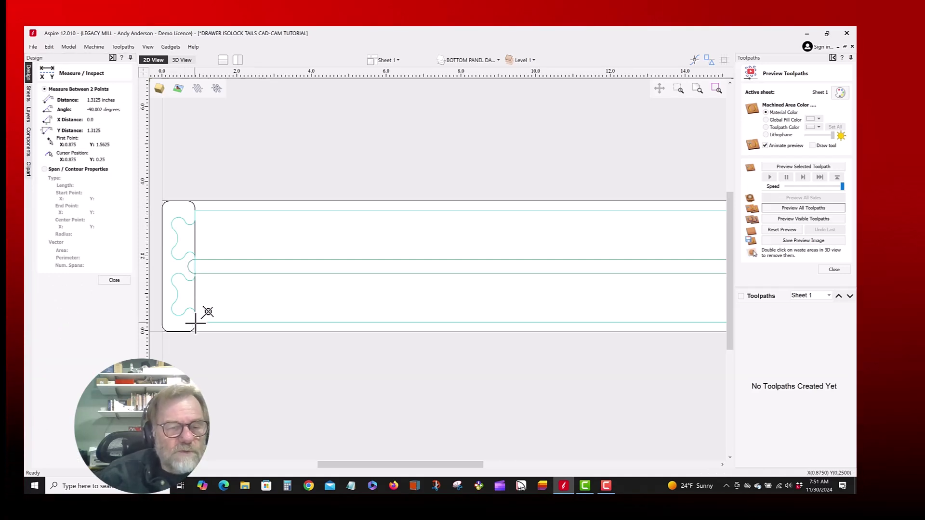
drag(196, 323, 205, 312)
key(Escape)
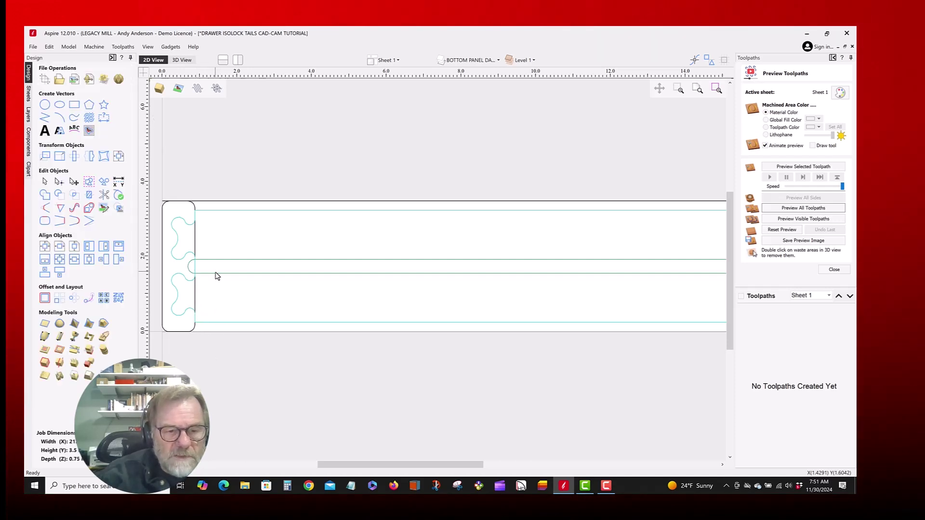
Offset the dado rectangle with two relative Y moves of -1 inch and 0.0625 inch.
click(211, 274)
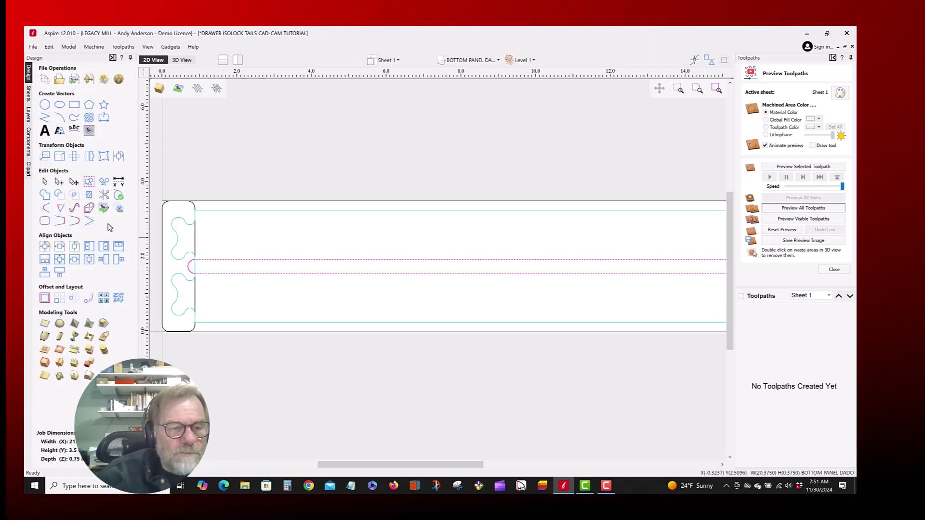
click(45, 157)
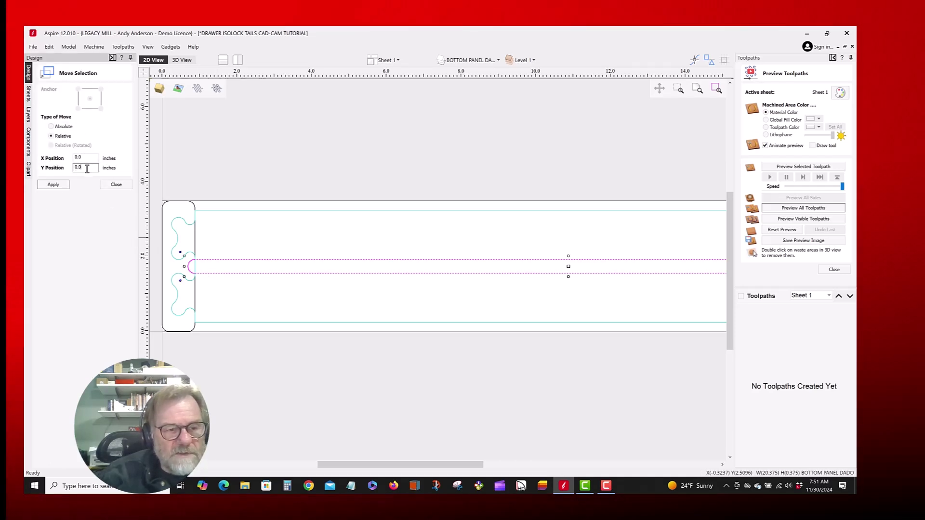
text(-1.)
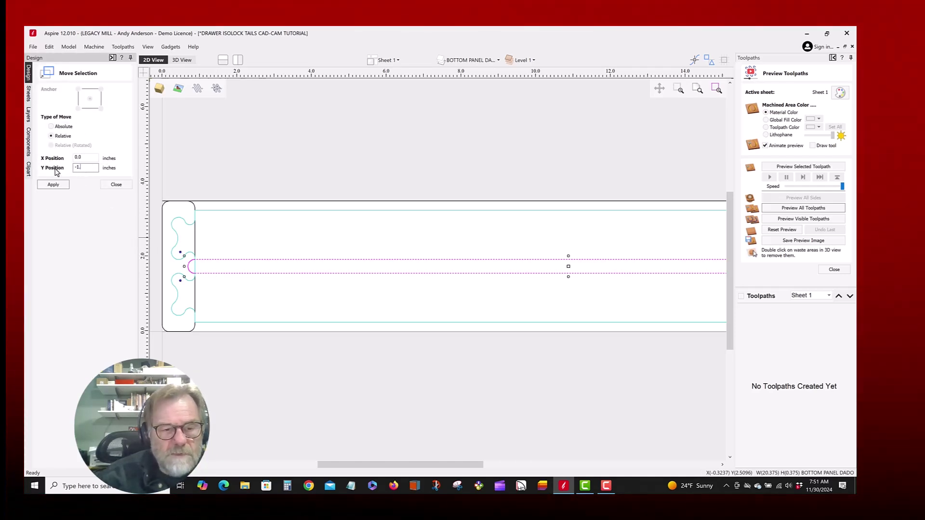
key(Return)
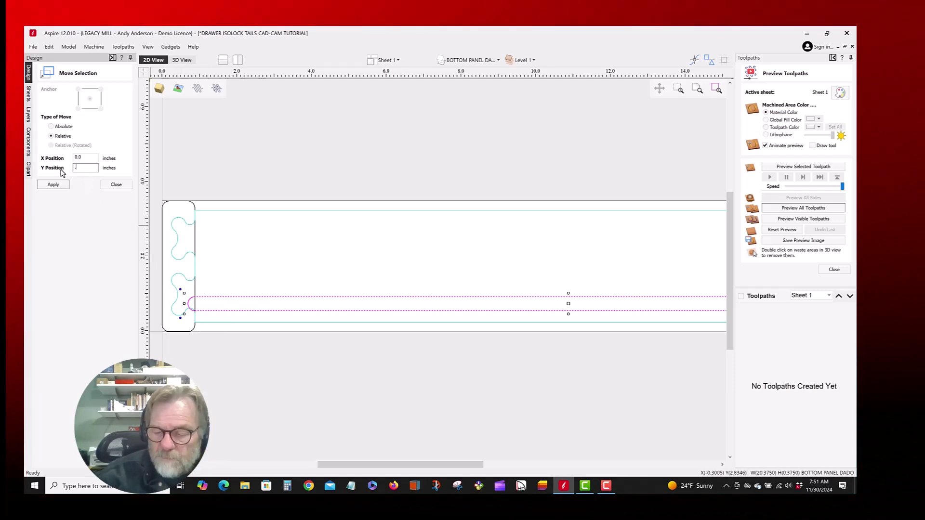
text(.0625)
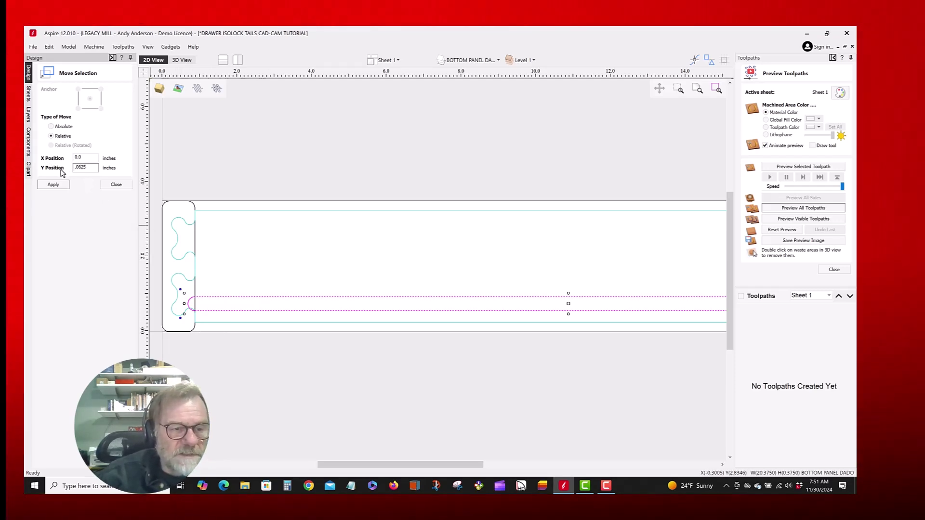
click(61, 185)
click(119, 185)
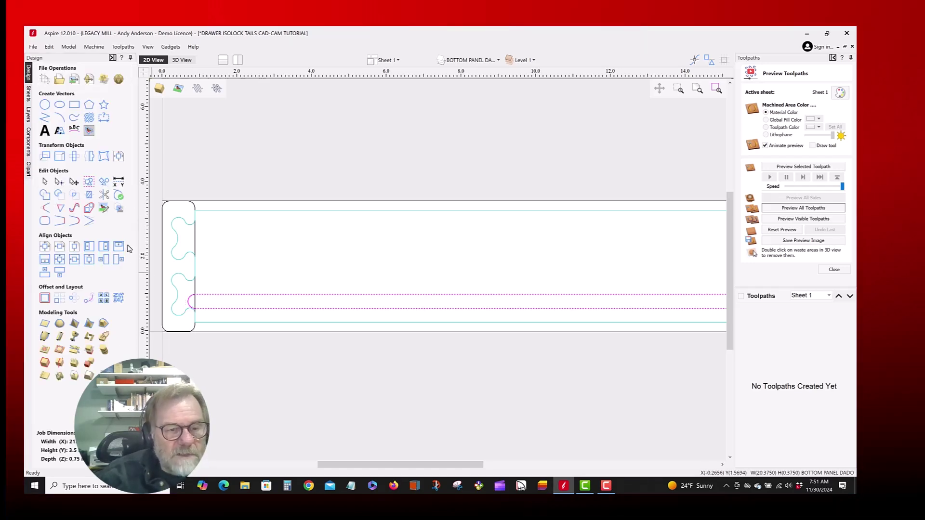
Measure the gap between the drawer side's lower edge and the repositioned dado's lower edge.
click(119, 182)
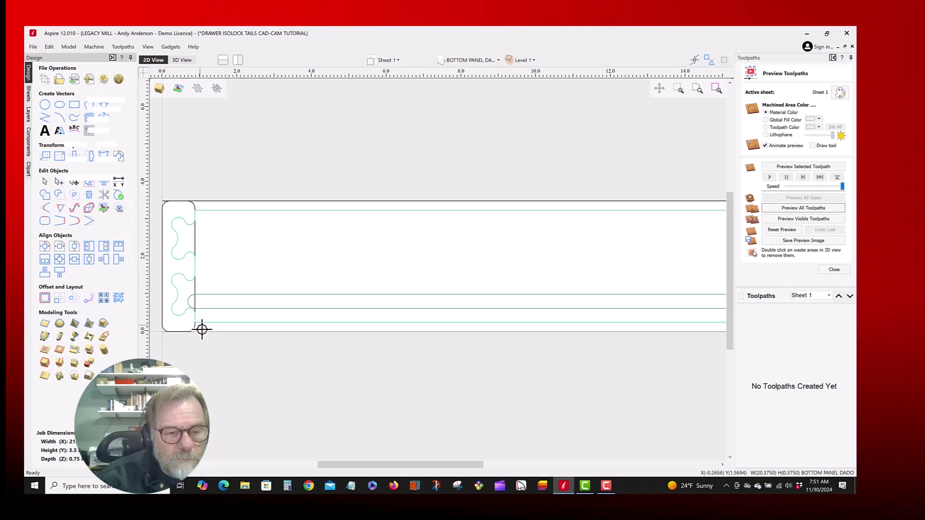
scroll(202, 329, up, 2)
scroll(202, 329, up, 1)
drag(200, 305, 191, 291)
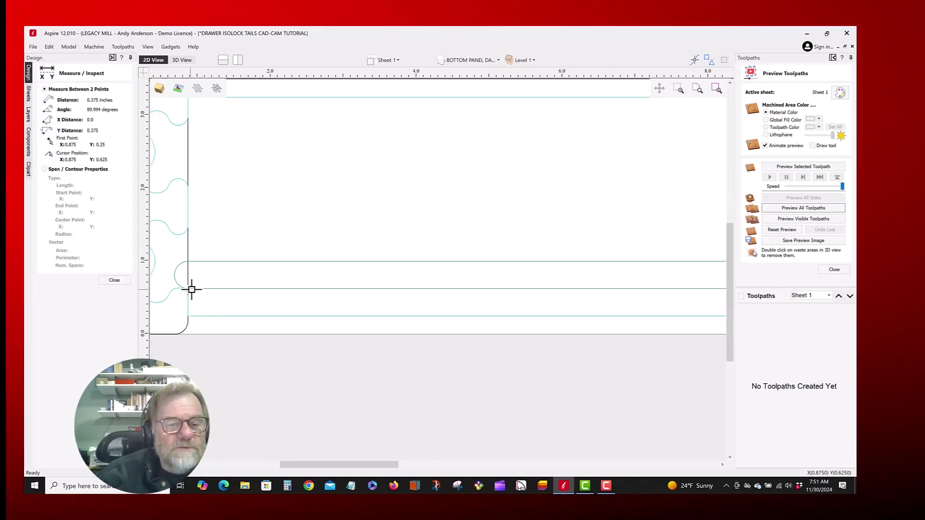
scroll(191, 283, down, 1)
key(Escape)
scroll(191, 283, down, 2)
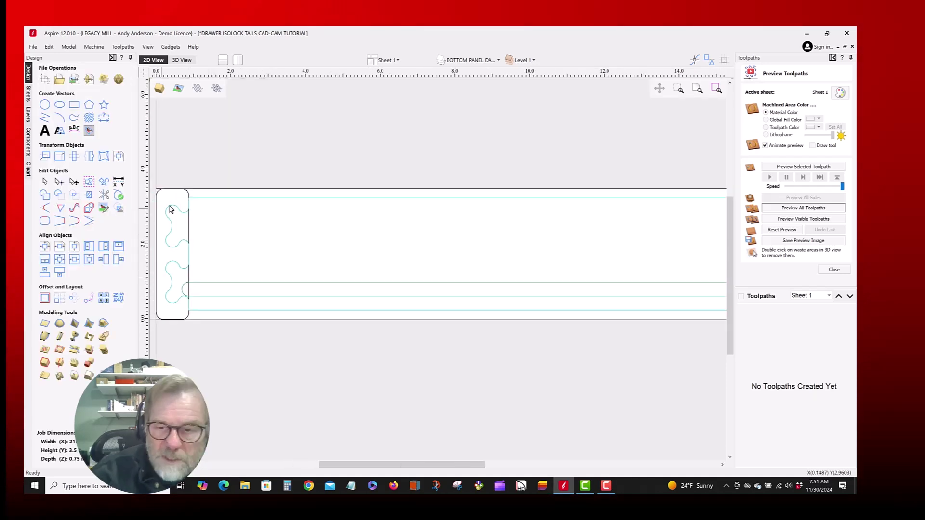
scroll(175, 202, down, 1)
scroll(197, 231, down, 1)
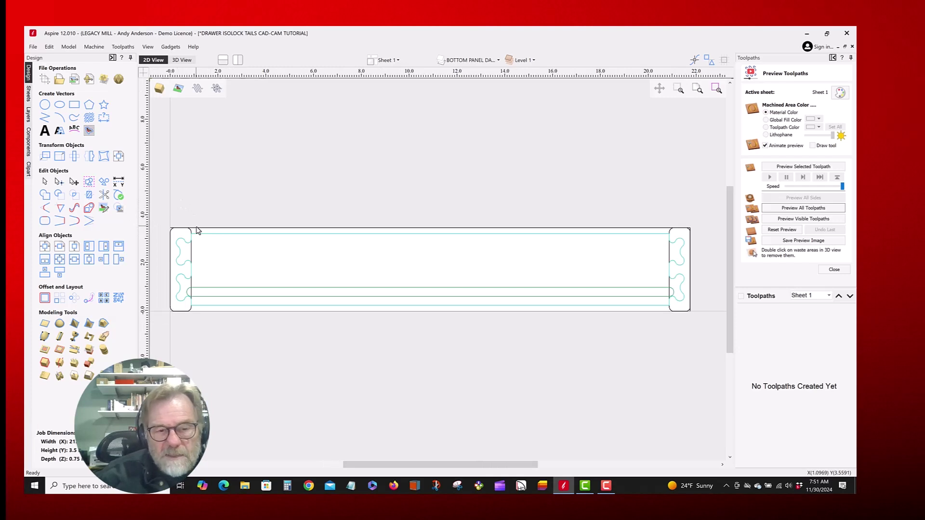
scroll(198, 301, up, 2)
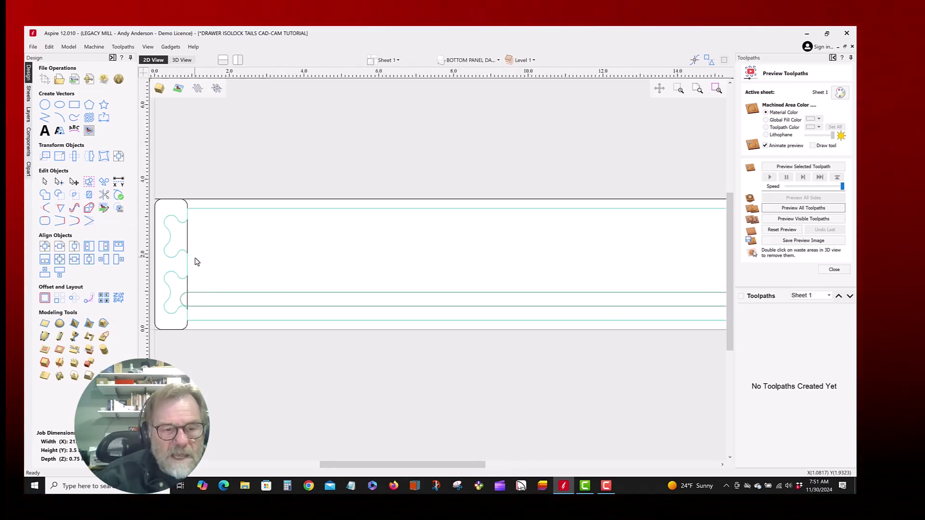
scroll(196, 260, down, 1)
scroll(196, 260, down, 1)
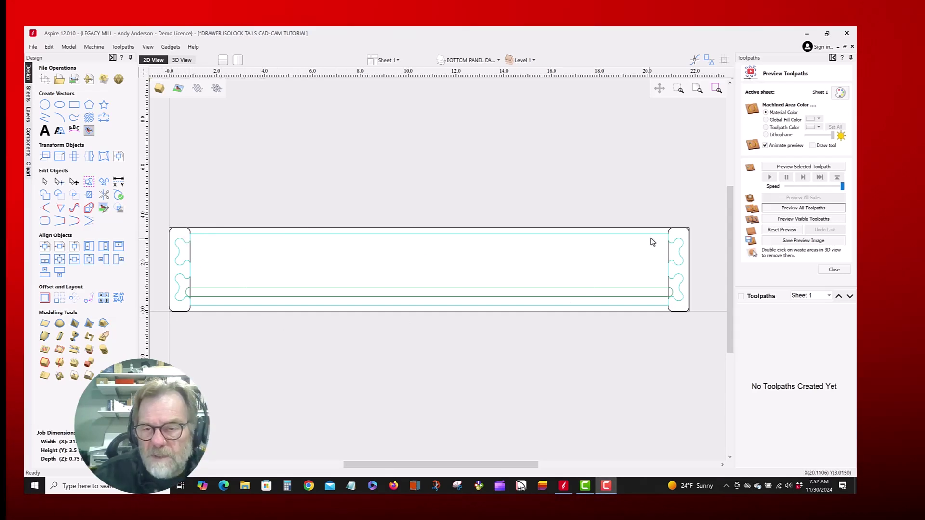
Start a 2D profile toolpath on both tail pocket boundaries, machining inside the vectors with the End Mill (0.5 inch).
click(172, 234)
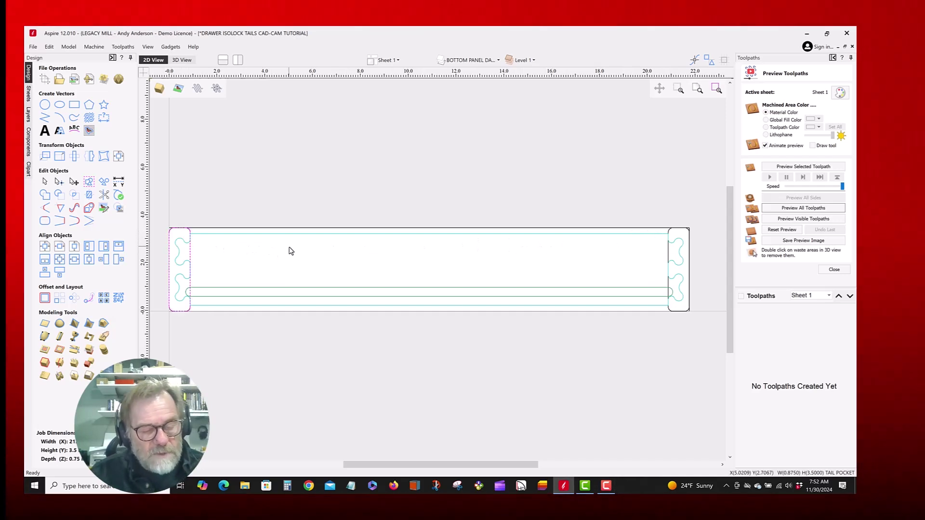
shift+click(690, 243)
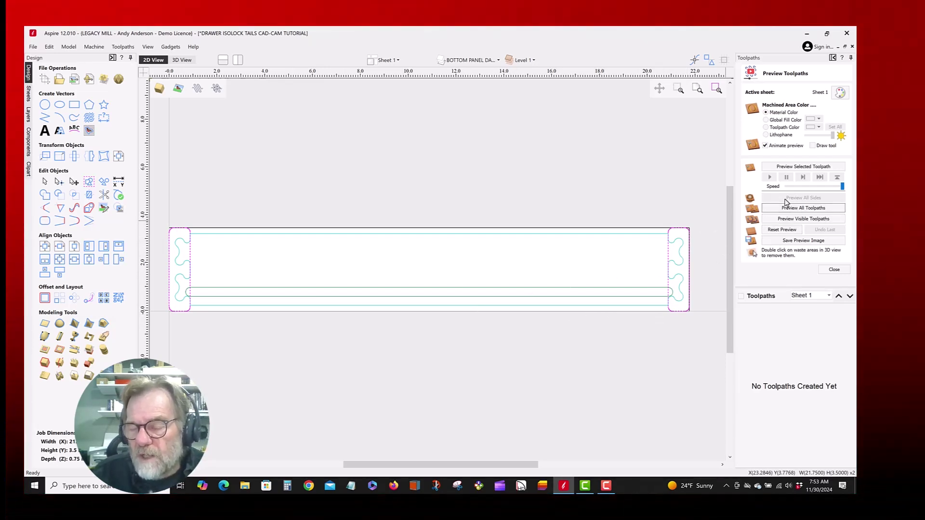
click(833, 269)
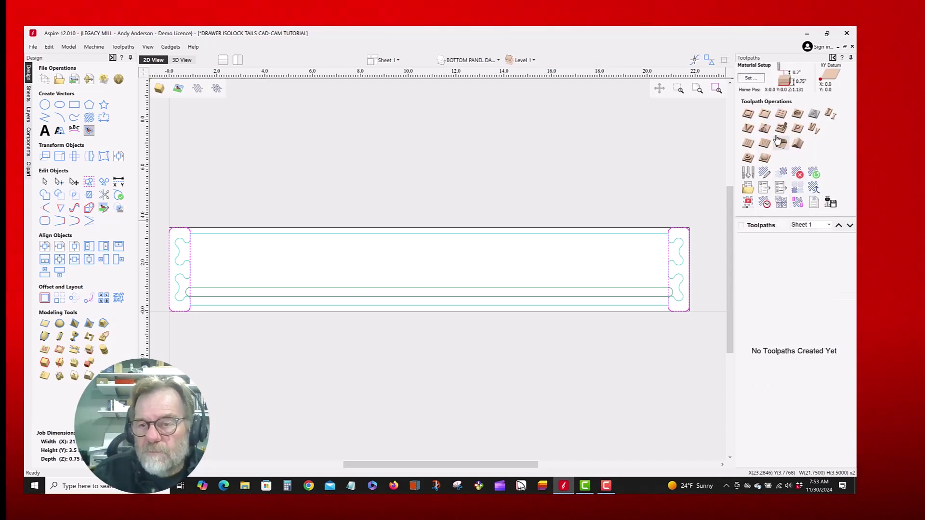
click(749, 115)
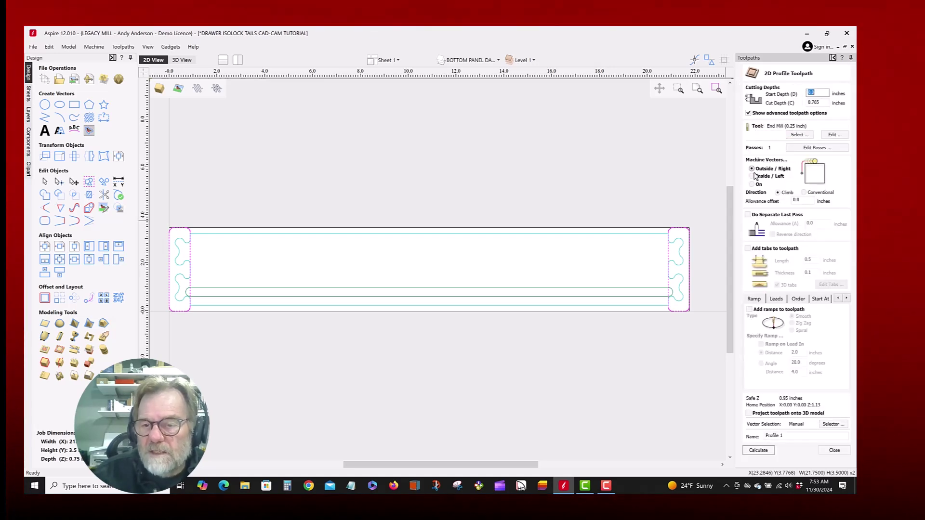
click(752, 176)
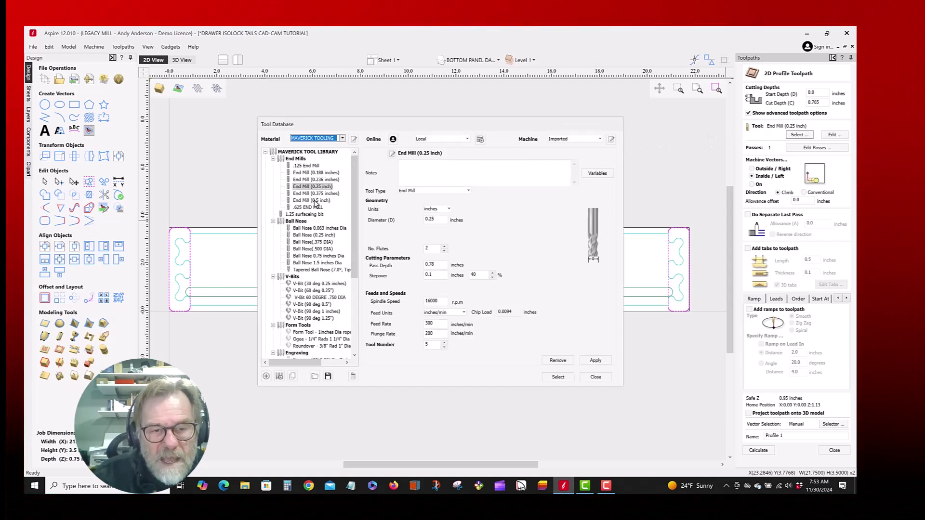
click(314, 201)
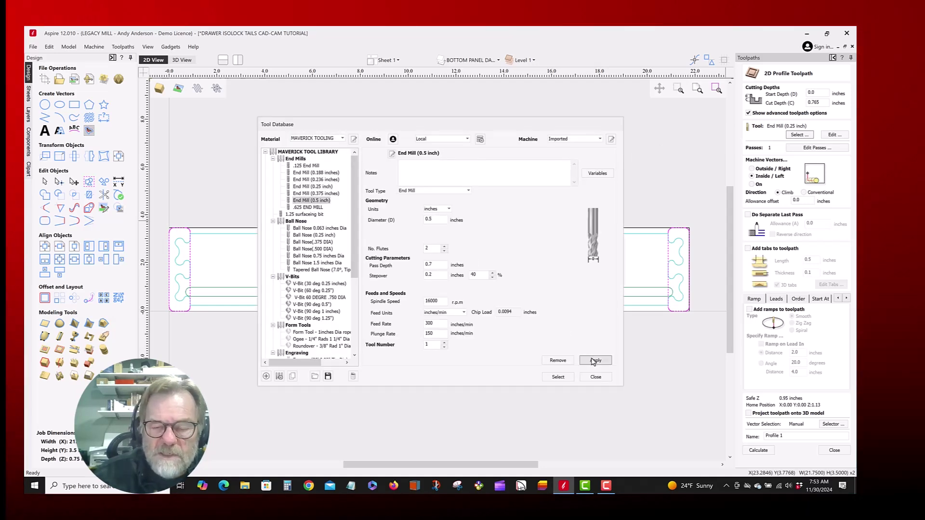
click(559, 378)
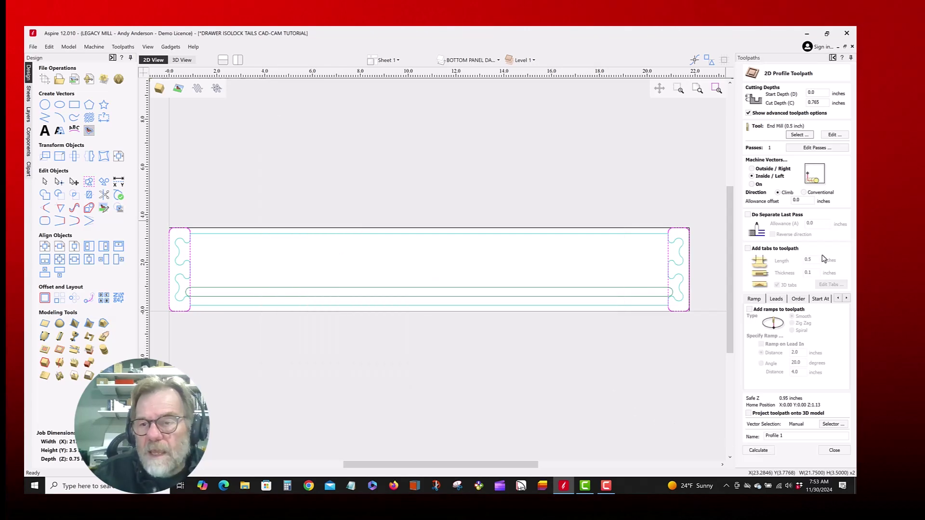
Set the profile's cut depth to .25 inches, add smooth ramps, and name the toolpath TAIL POCKET.
double_click(822, 103)
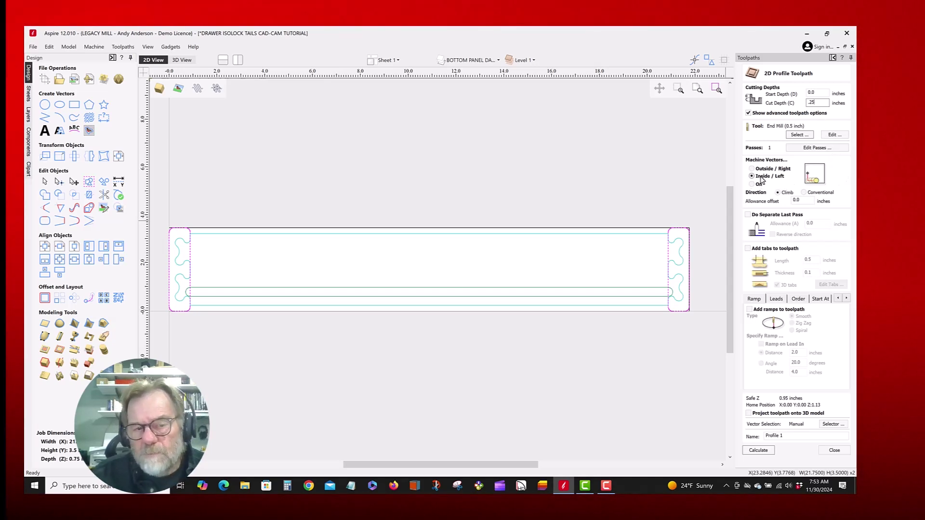
click(751, 310)
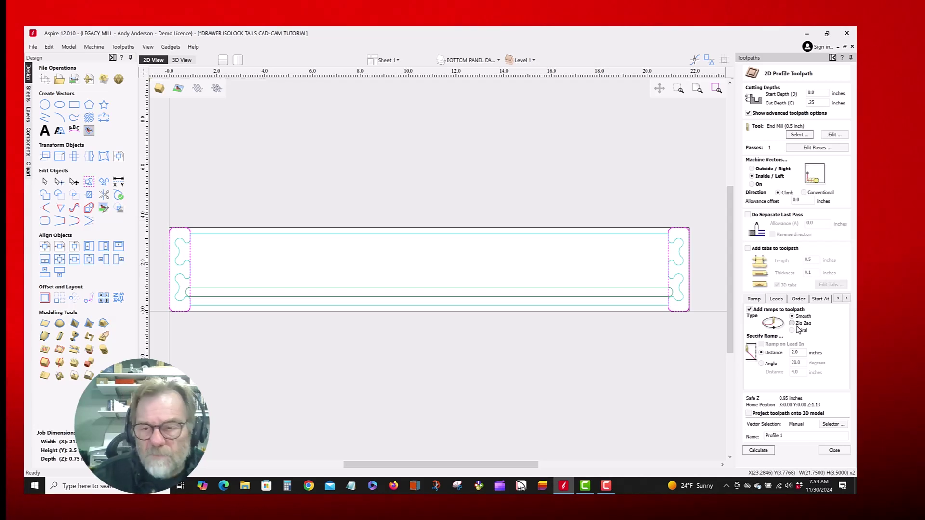
drag(786, 437, 740, 436)
text(TAIL POCKET)
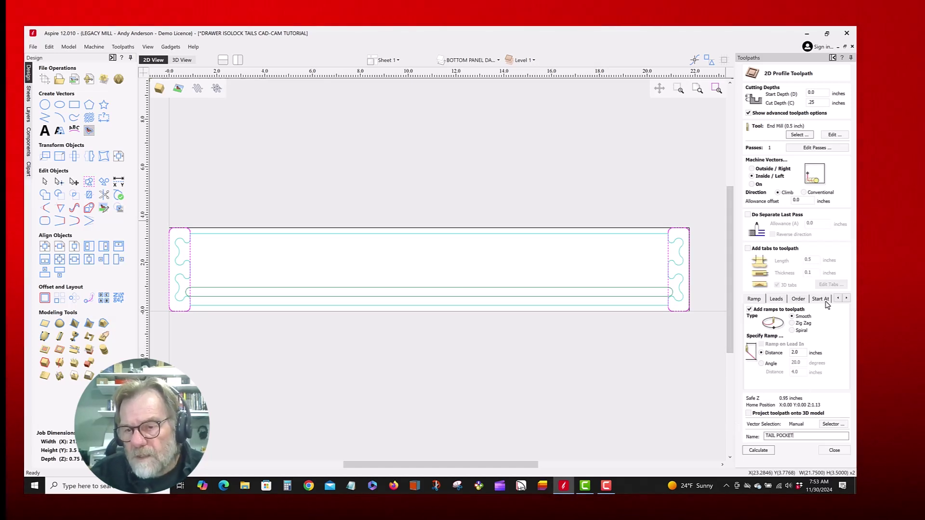
Edit the 0.5 inch end mill for this toolpath, setting its feed rate to 150 inches/min.
click(837, 139)
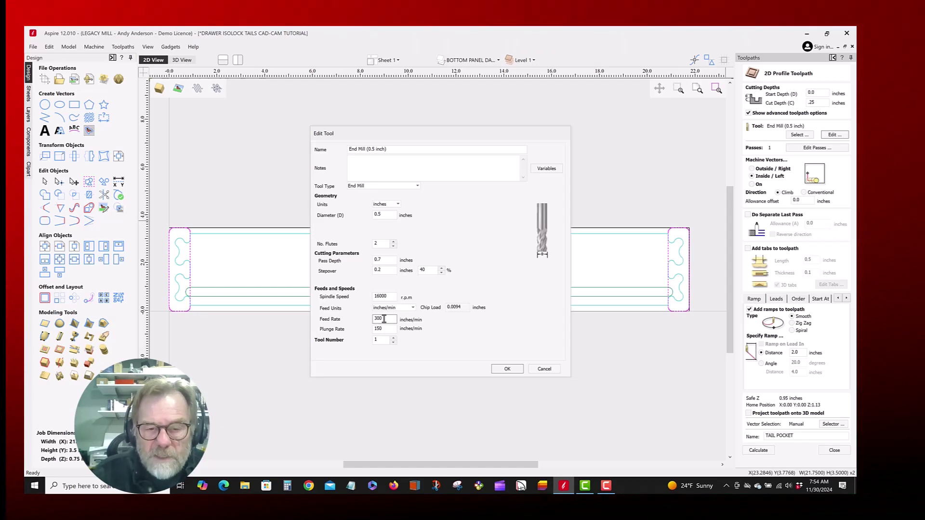
drag(384, 319, 360, 320)
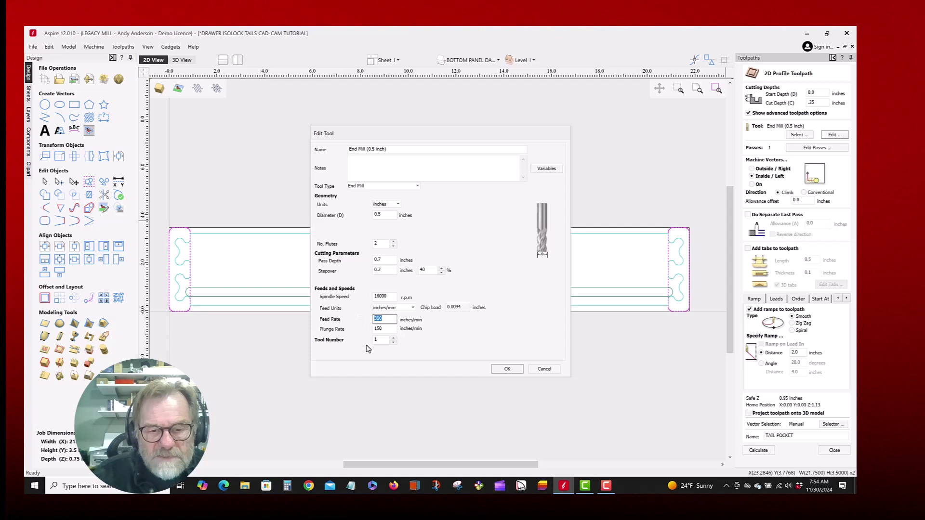
text(150)
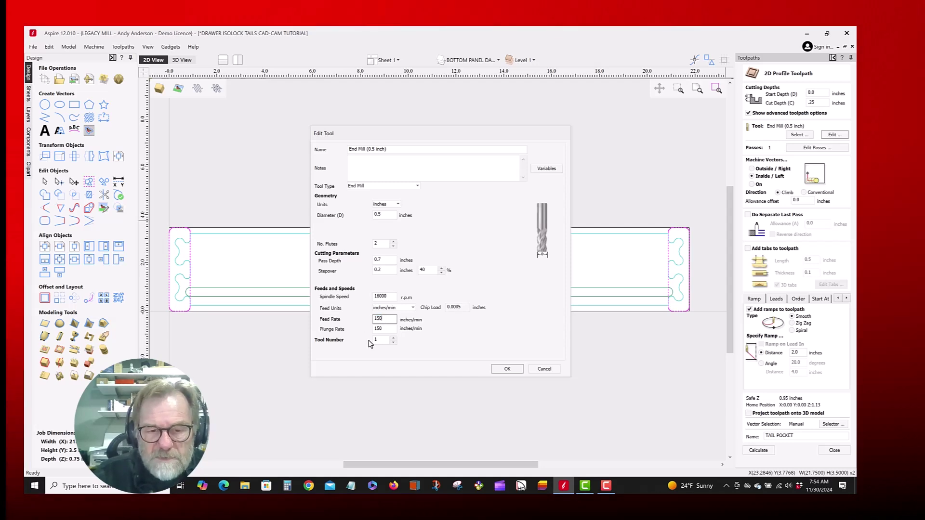
click(381, 330)
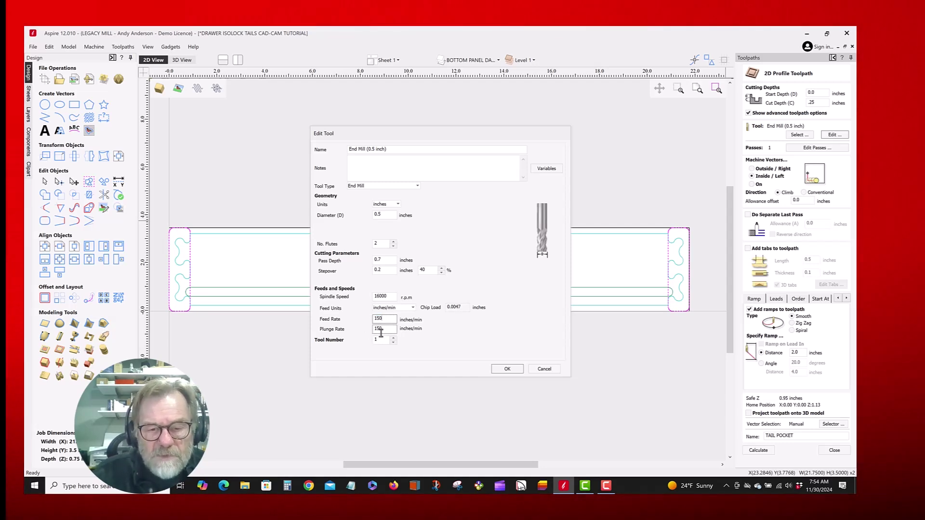
click(374, 318)
click(381, 330)
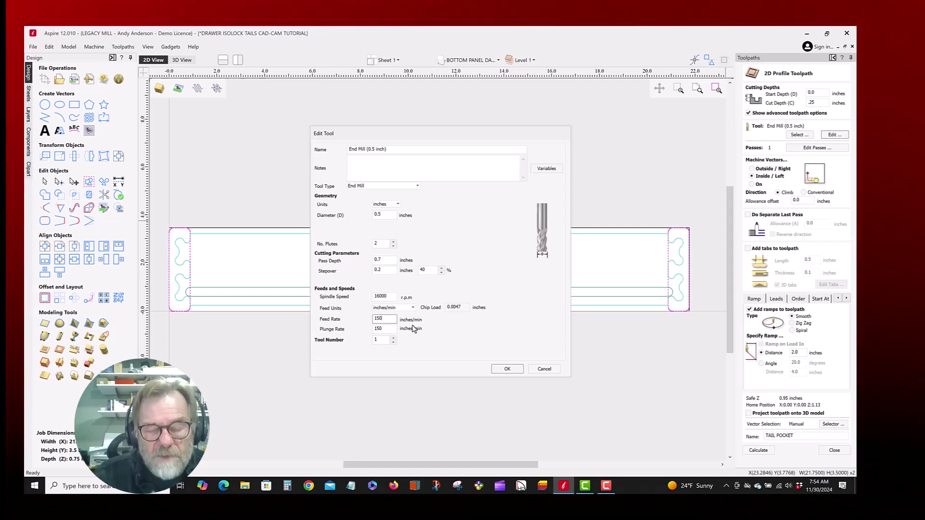
click(505, 370)
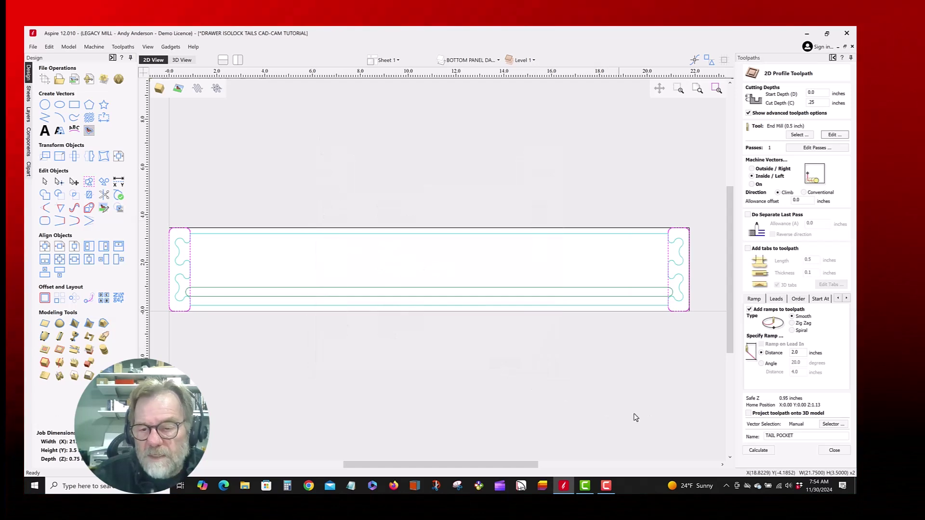
Calculate the TAIL POCKET toolpath and preview its cut in the material.
click(758, 449)
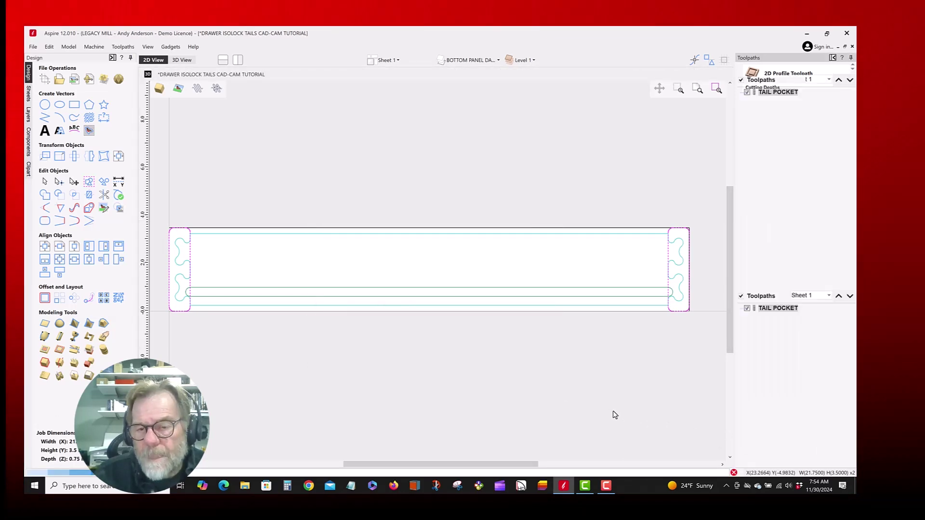
click(803, 167)
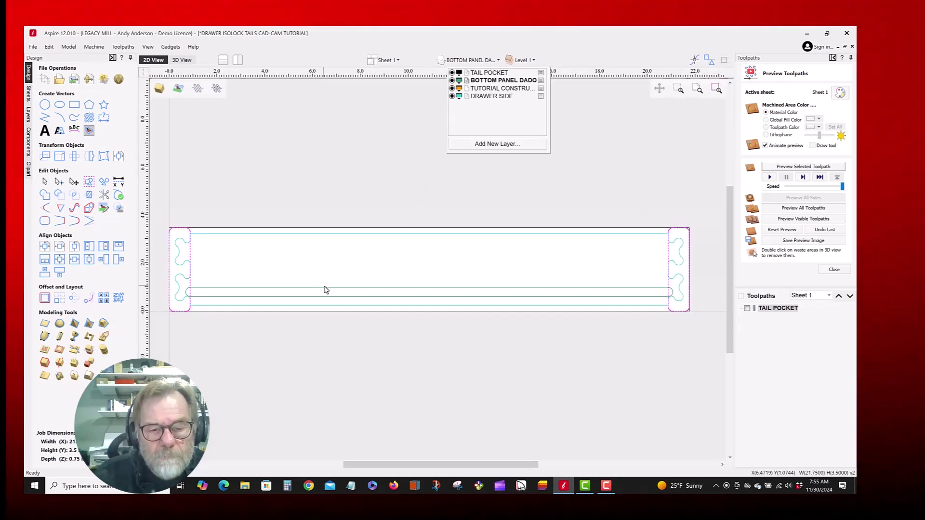
Start a 2D profile toolpath on the bottom panel dado vector with the End Mill (0.25 inch).
click(326, 288)
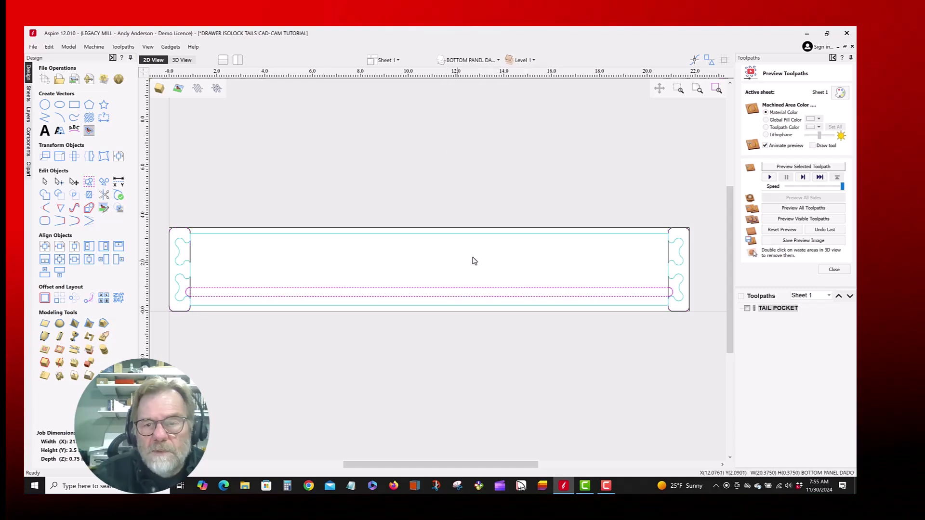
click(833, 269)
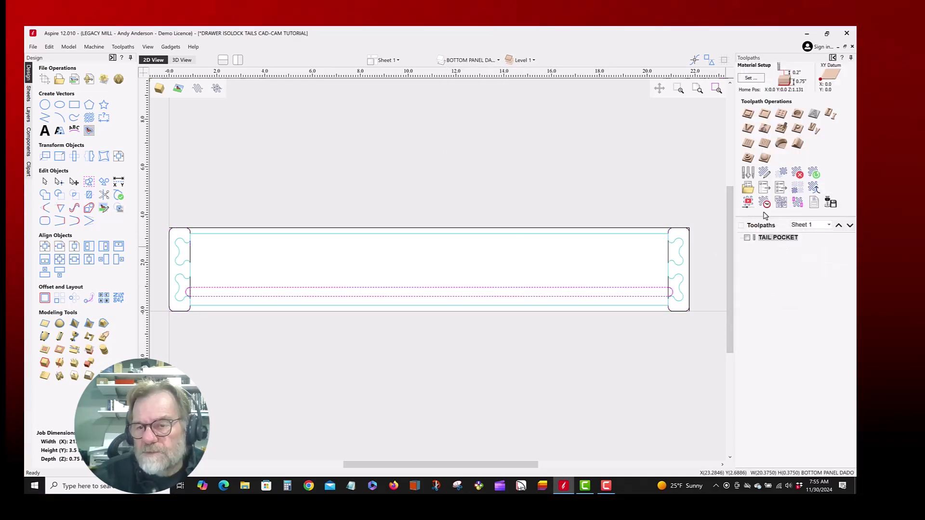
click(747, 114)
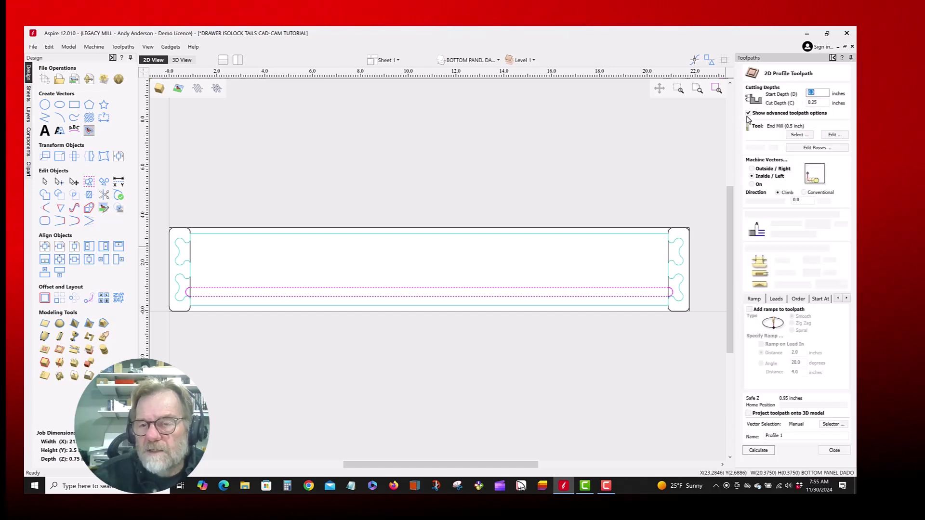
click(798, 137)
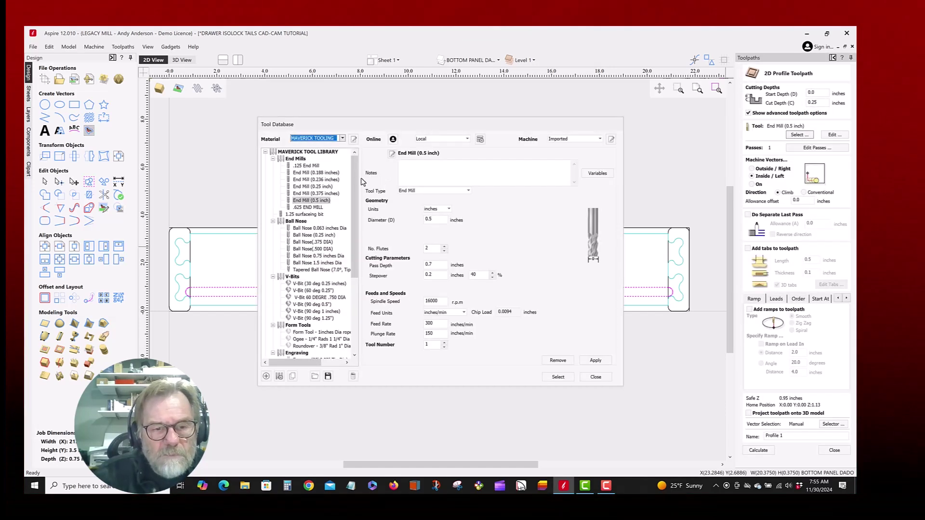
click(312, 186)
click(596, 361)
click(557, 377)
Calculate the profile toolpath as BOTTOM PANEL DADO with a .375 inch cut depth, inside the vector, with smooth ramps.
double_click(814, 102)
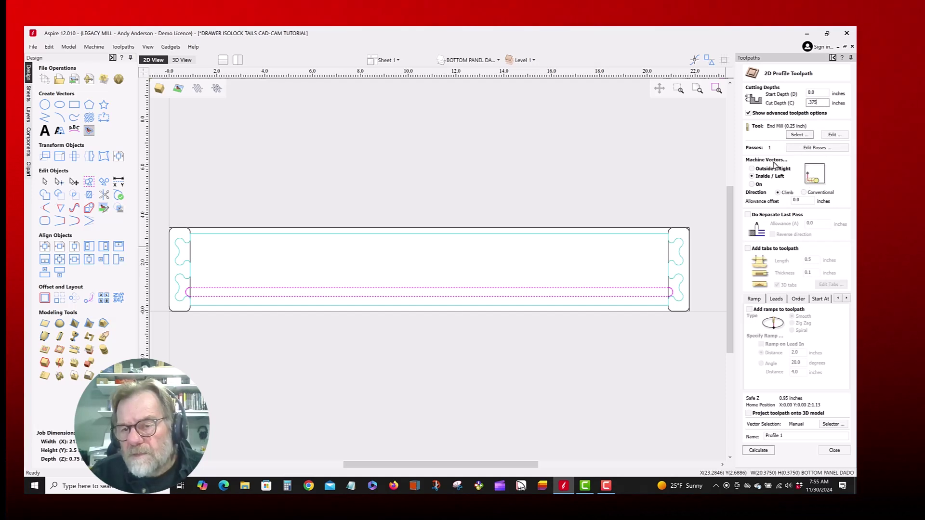
click(752, 177)
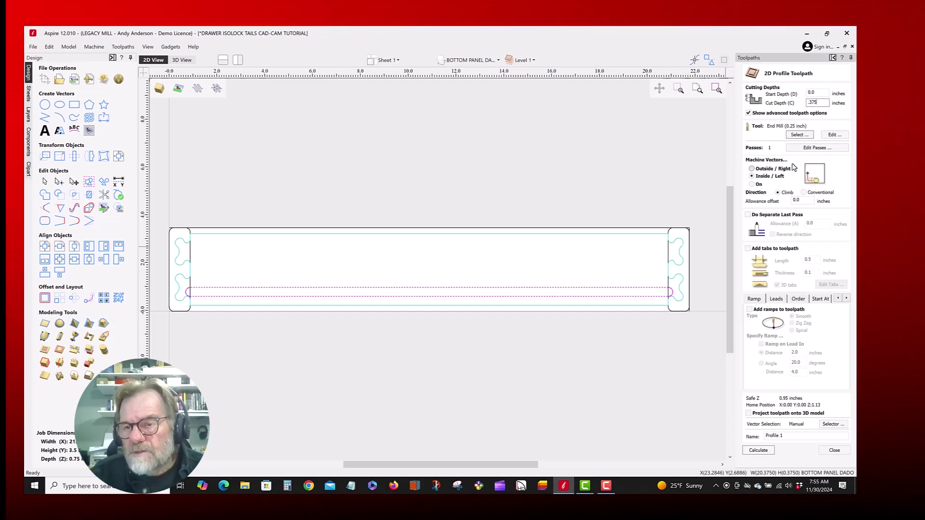
click(749, 310)
double_click(789, 439)
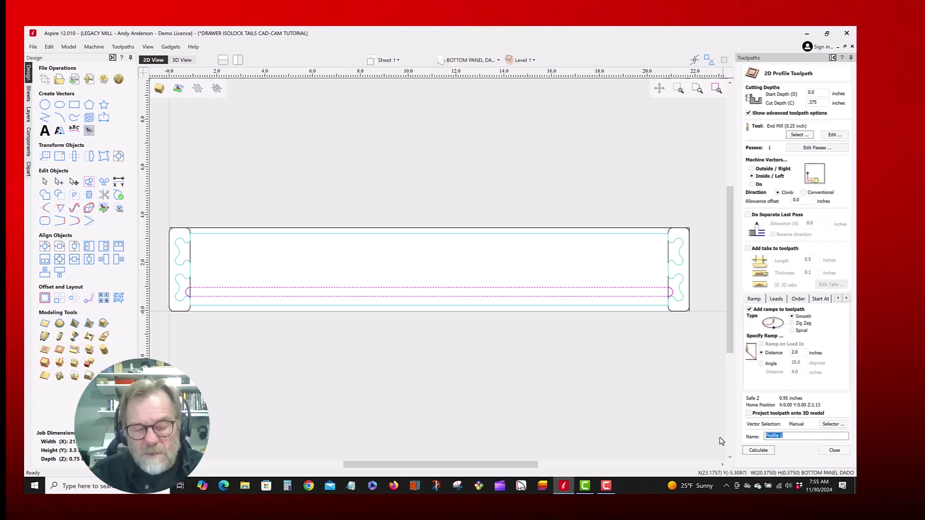
text(BOTTO)
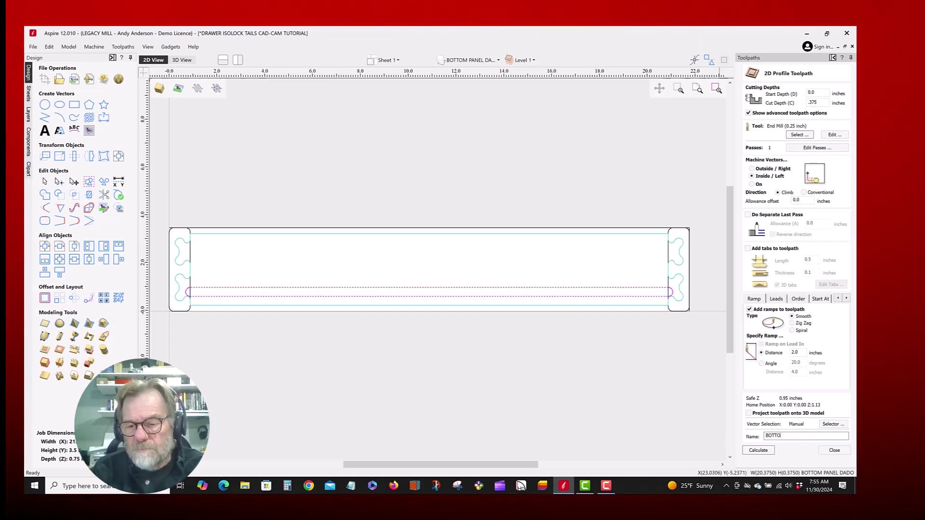
text(M PANEL )
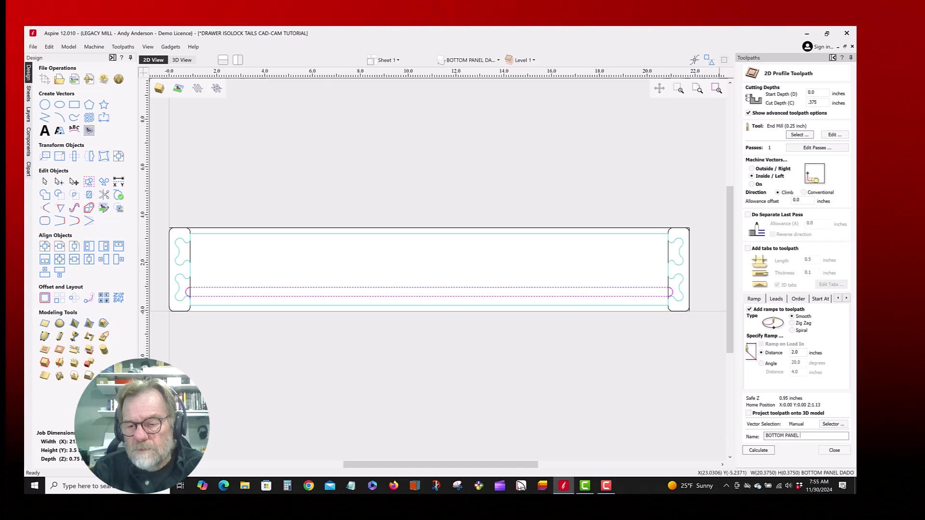
text(DADO)
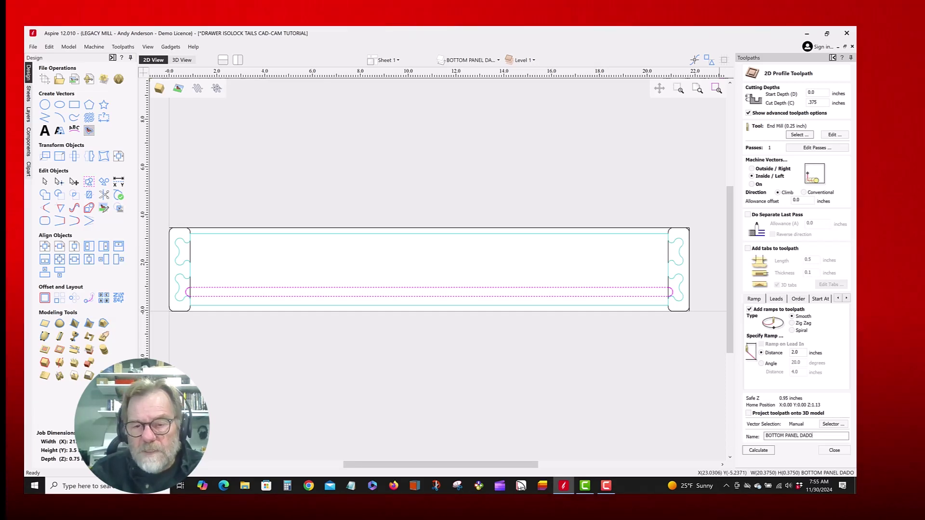
click(758, 450)
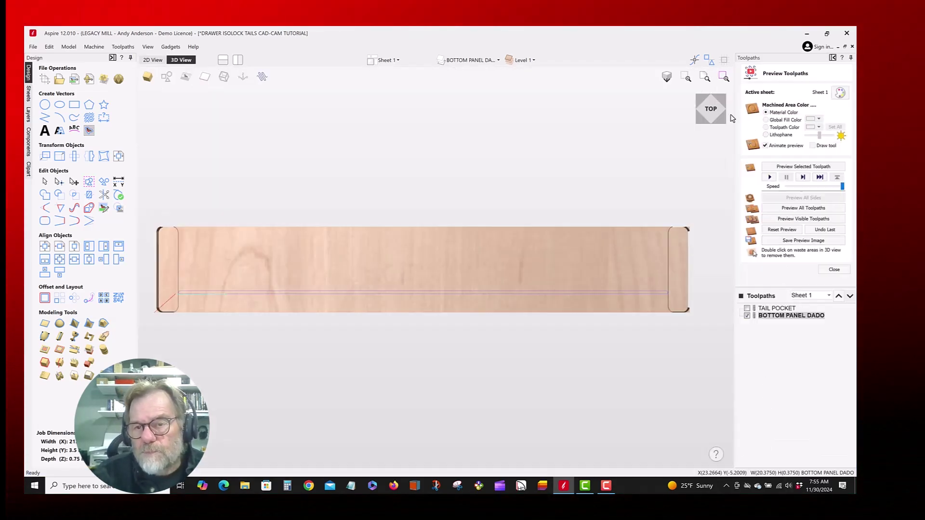
Preview the BOTTOM PANEL DADO toolpath on the material from an angled 3D viewpoint.
drag(703, 124, 704, 127)
click(704, 126)
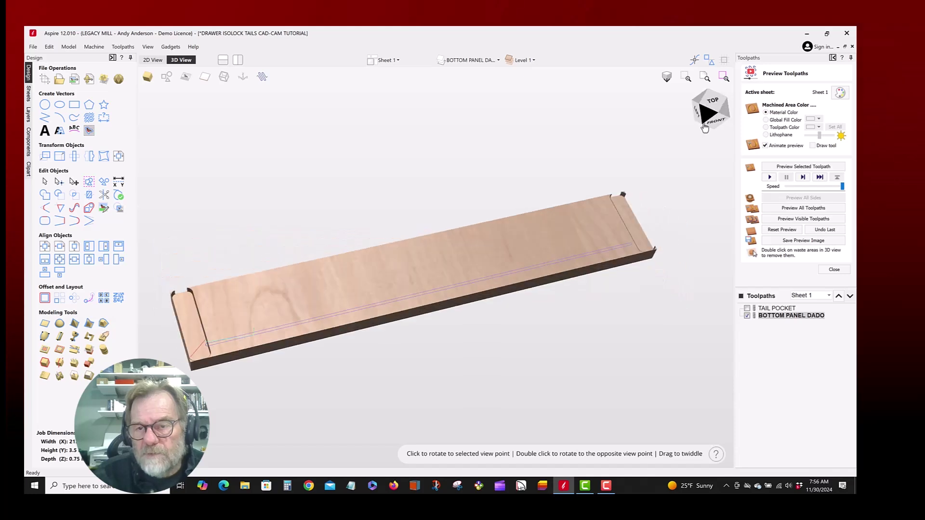
click(803, 167)
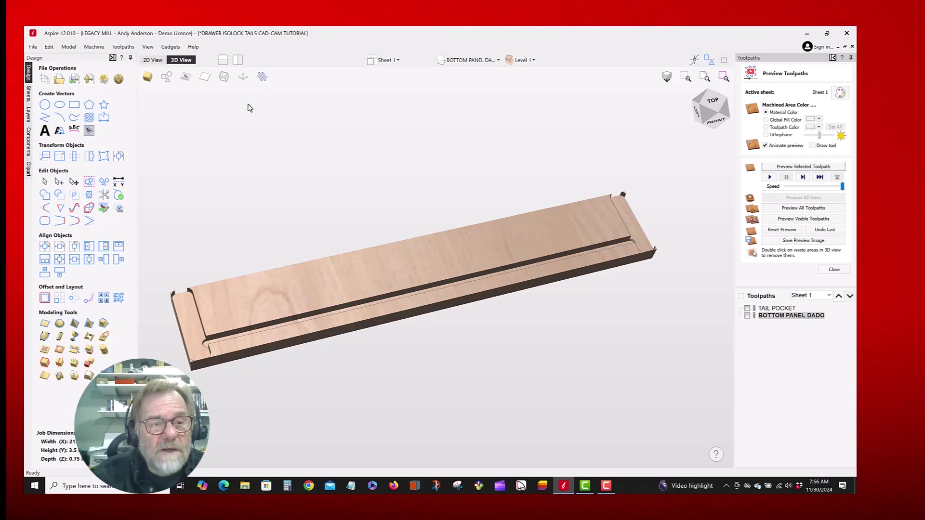
Start a 2D profile toolpath on the drawer side outline vector in the 2D view.
click(152, 60)
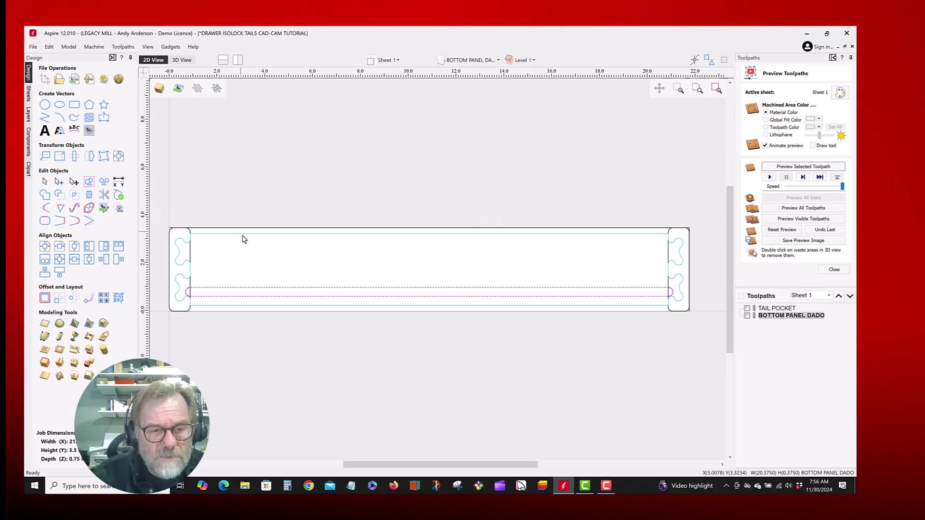
click(257, 236)
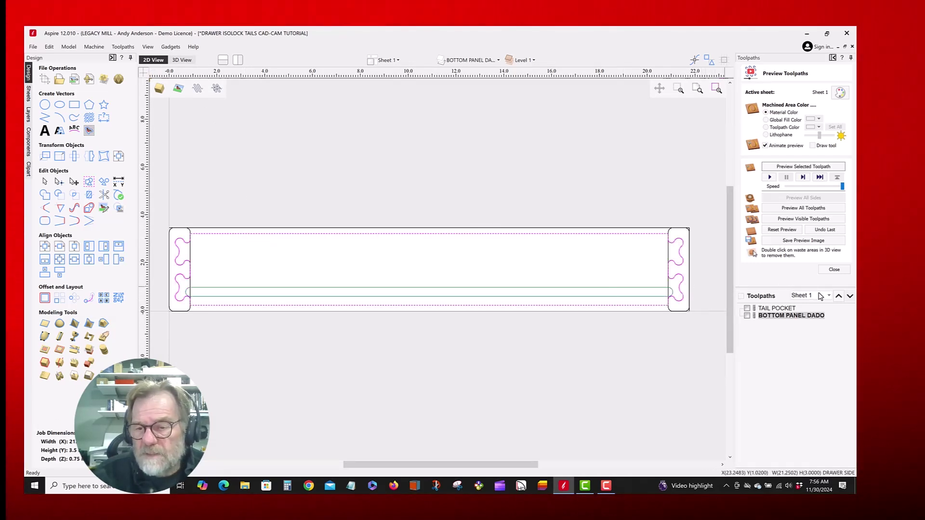
click(833, 269)
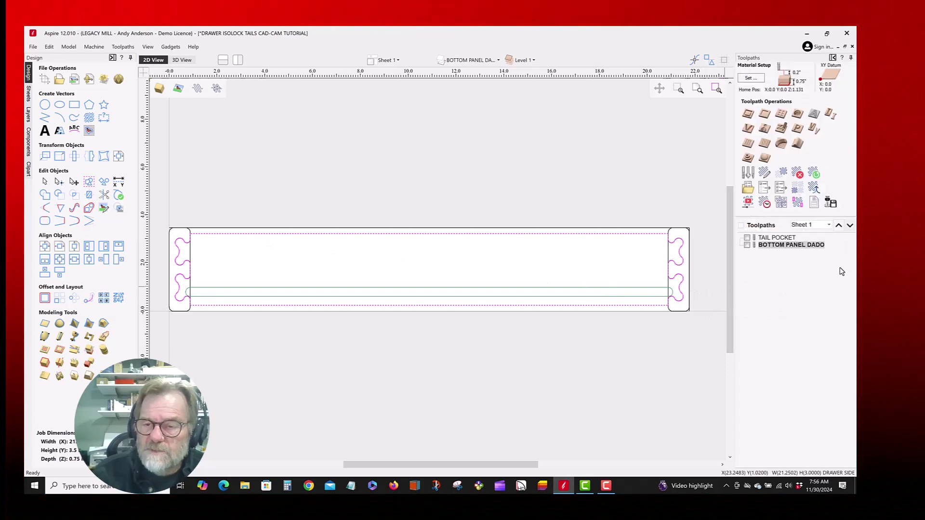
click(749, 115)
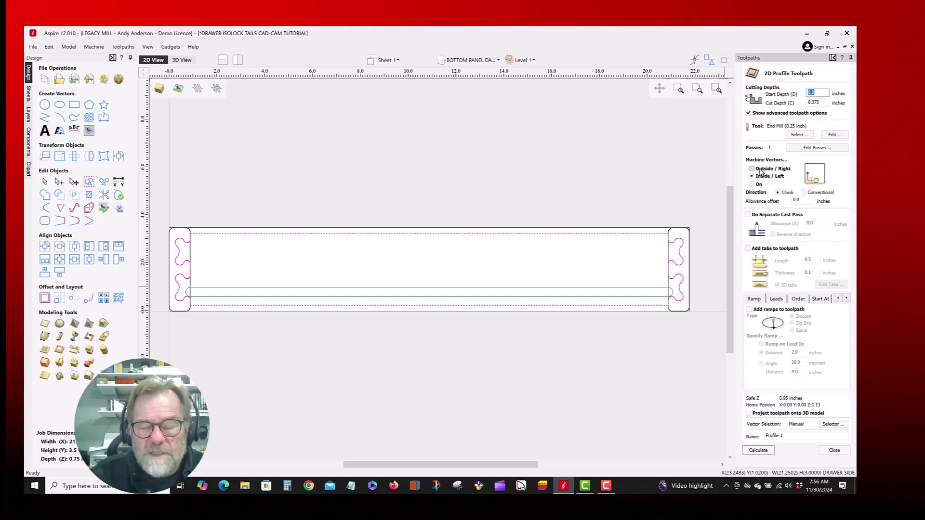
Set the outline profile's allowance offset to 0.03 inch and cut depth to .72 inch, and add smooth ramps.
click(803, 201)
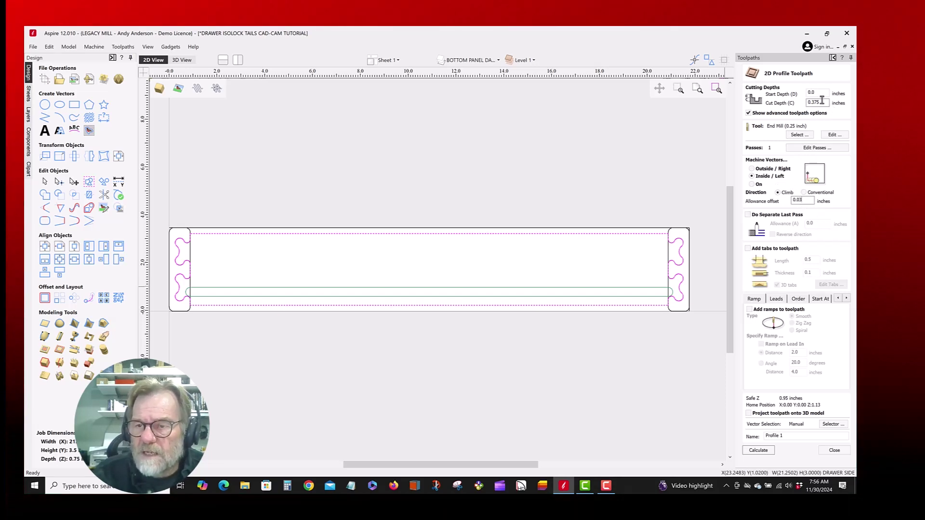
drag(824, 103, 804, 103)
text(.72)
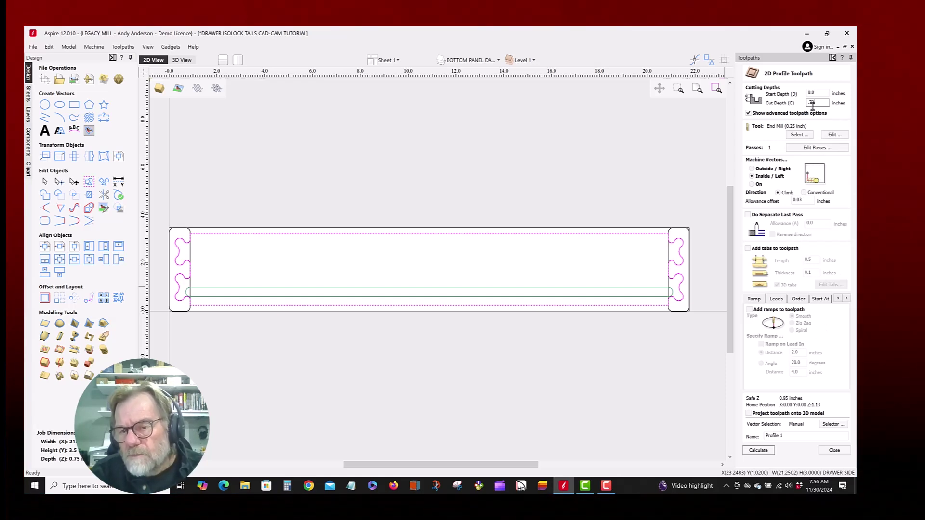
click(749, 309)
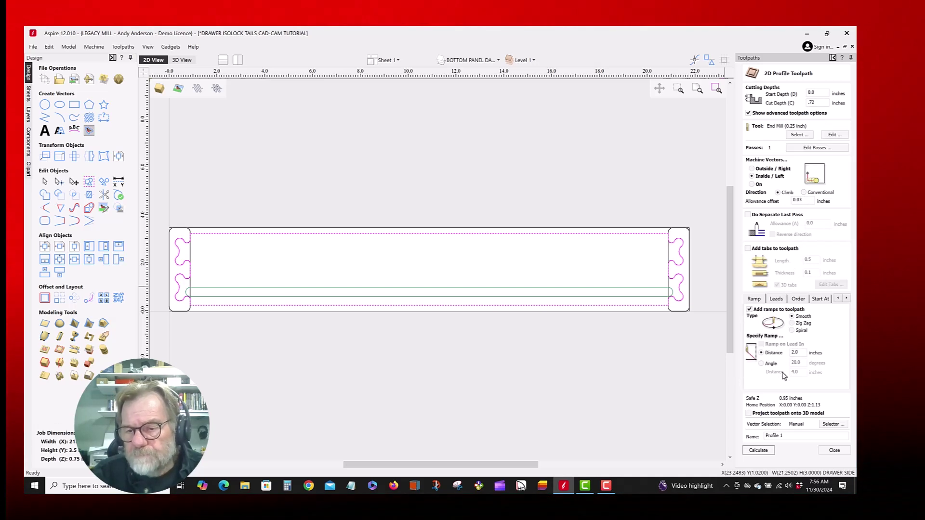
Calculate the profile toolpath outside the vector under the name ROUGH PASS ON OUTER PROFILE.
drag(790, 436, 733, 437)
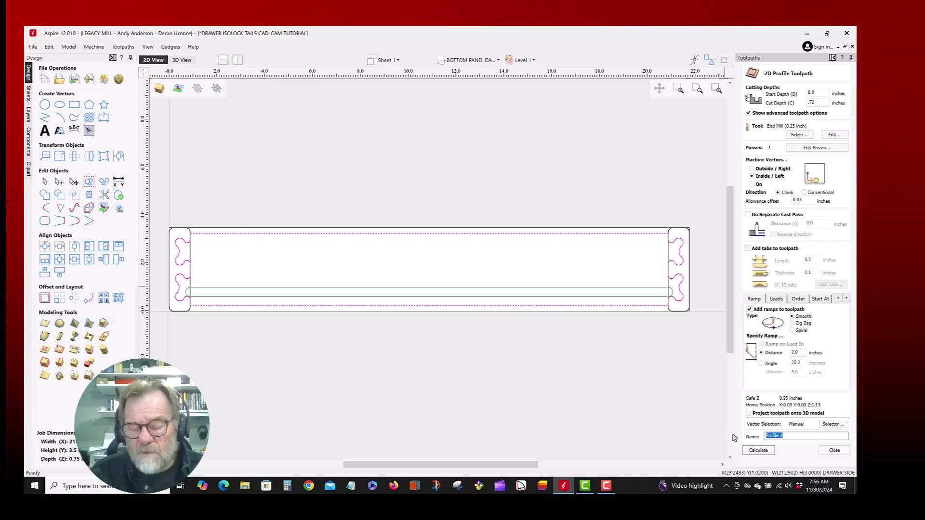
text(ROUGH)
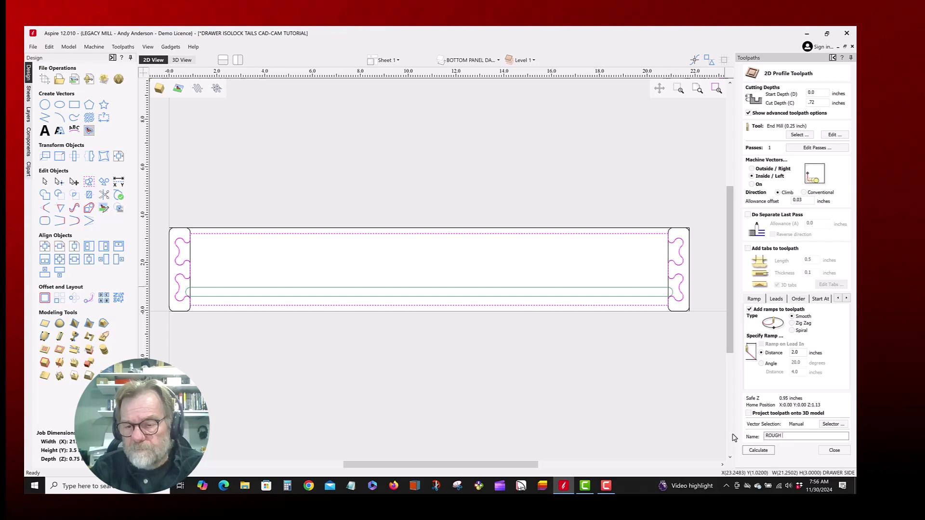
text( PASS )
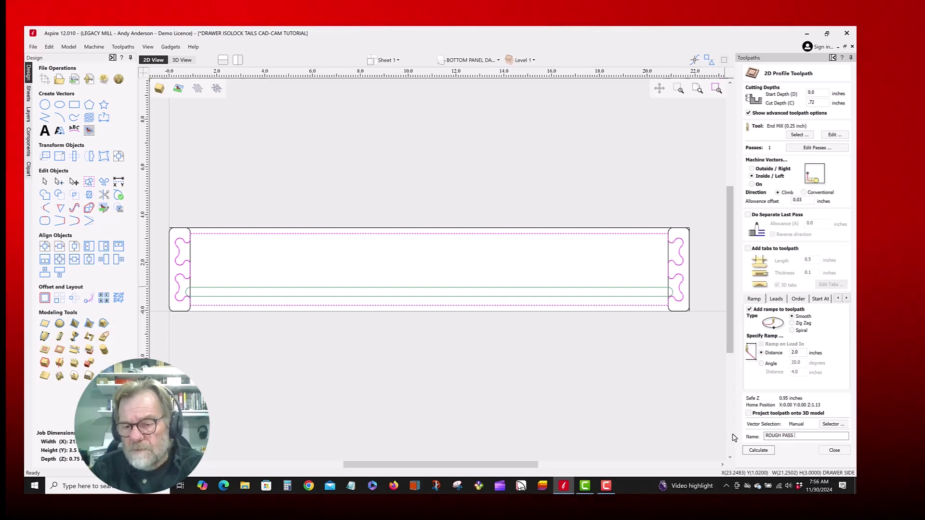
text(ON OUTER)
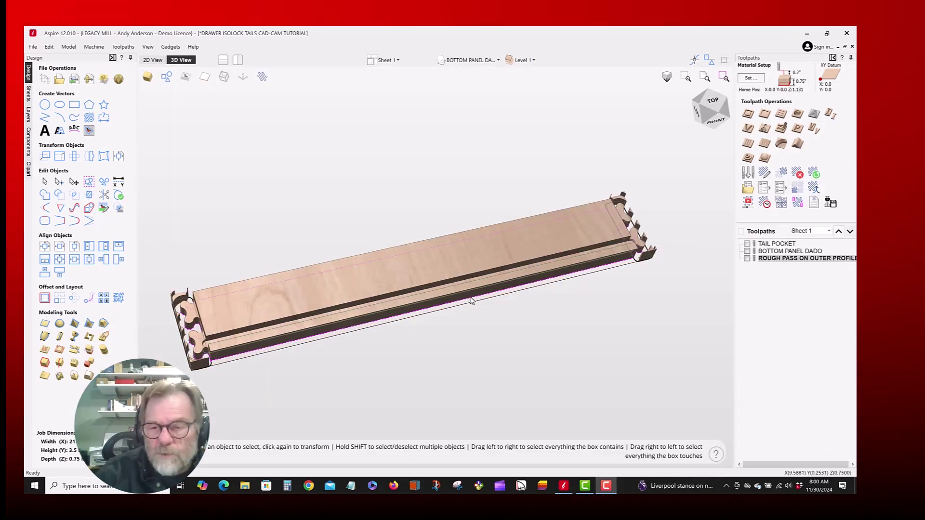
Duplicate the ROUGH PASS ON OUTER PROFILE toolpath and rename the copy FINISH PASS.
click(778, 260)
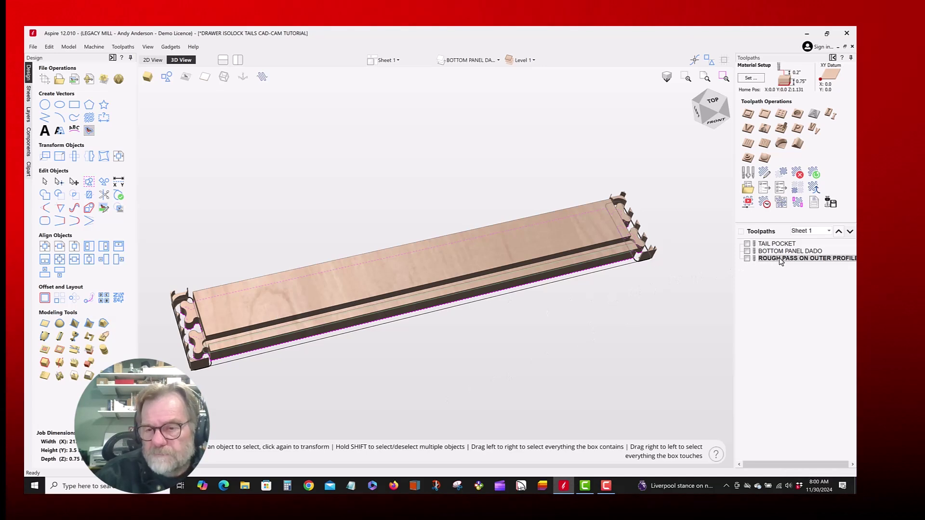
right_click(780, 261)
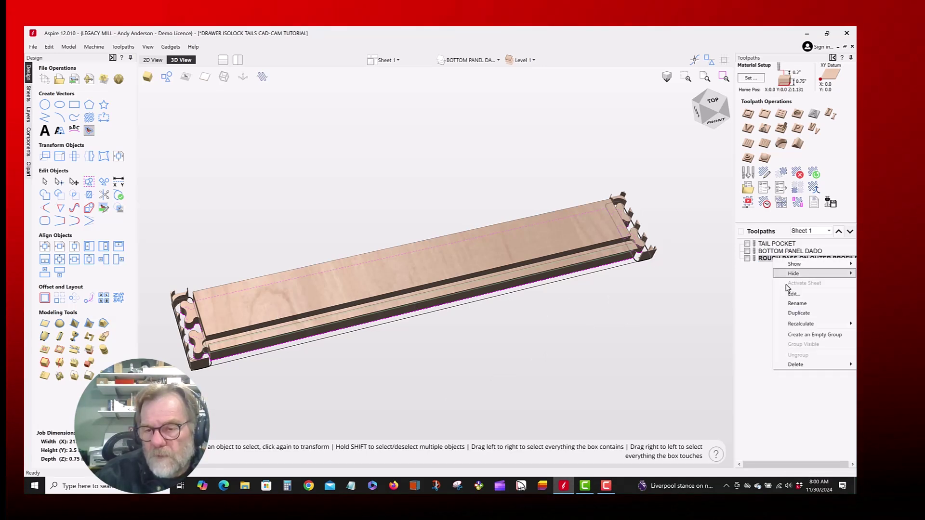
click(791, 314)
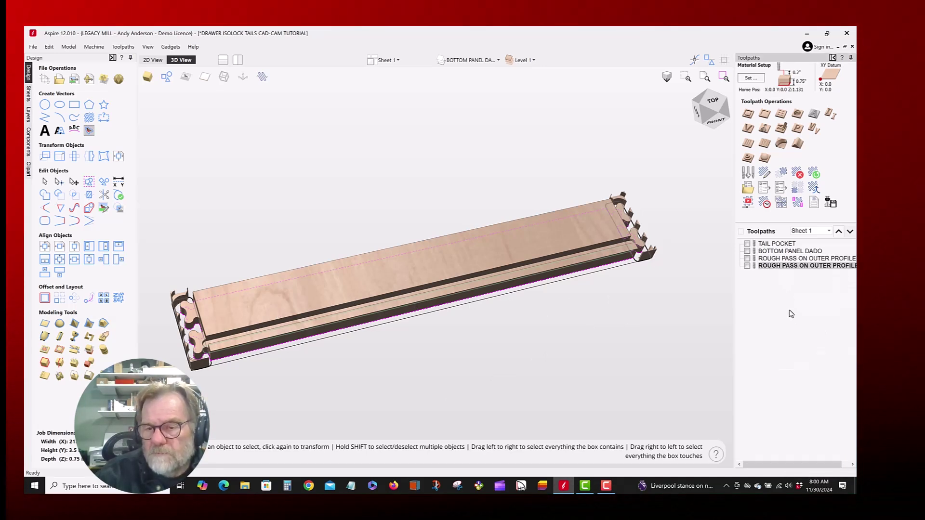
double_click(782, 266)
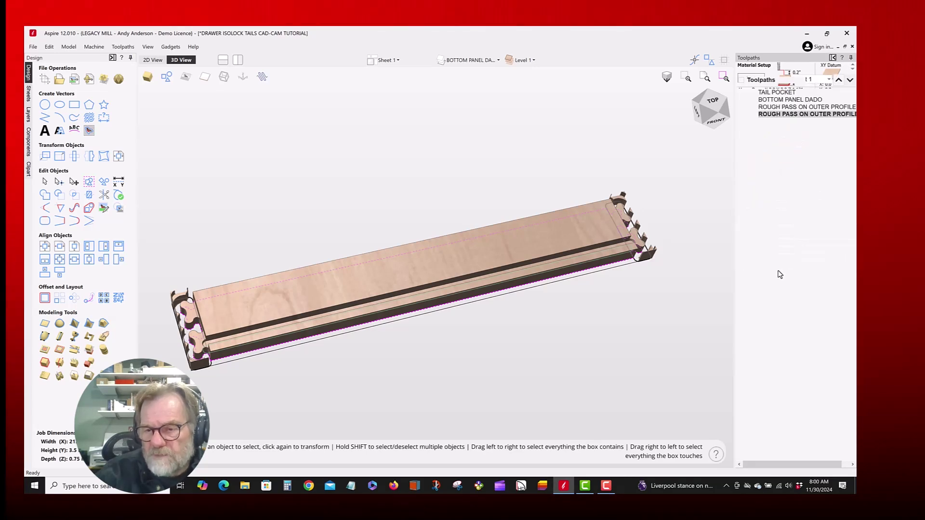
click(843, 435)
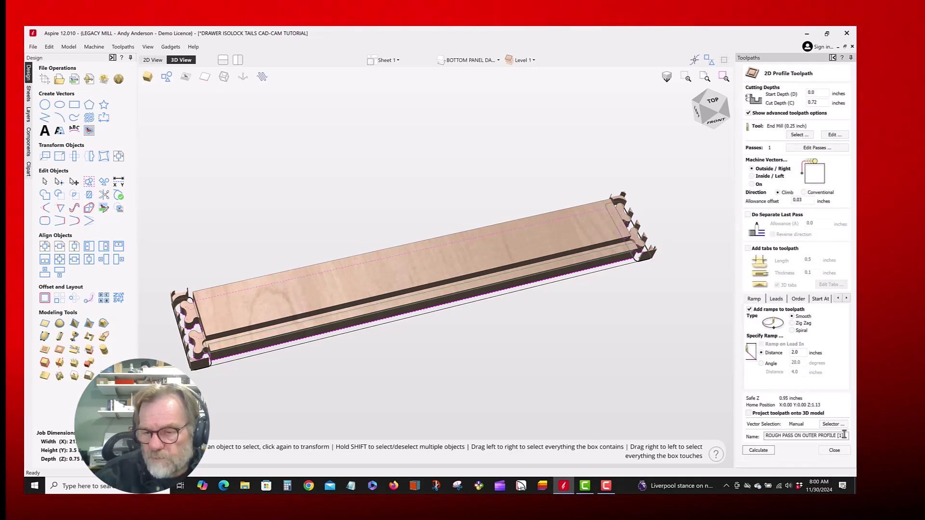
drag(837, 436, 750, 437)
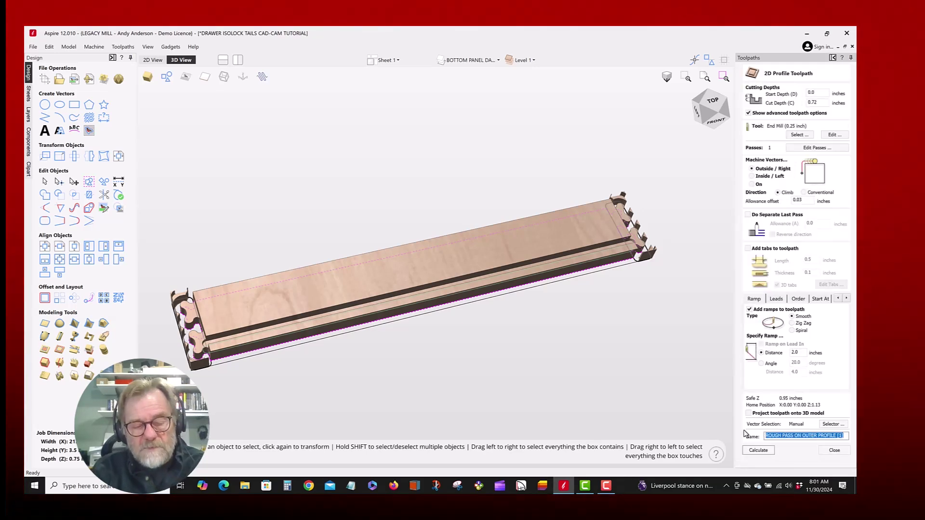
text(FINISH PASS)
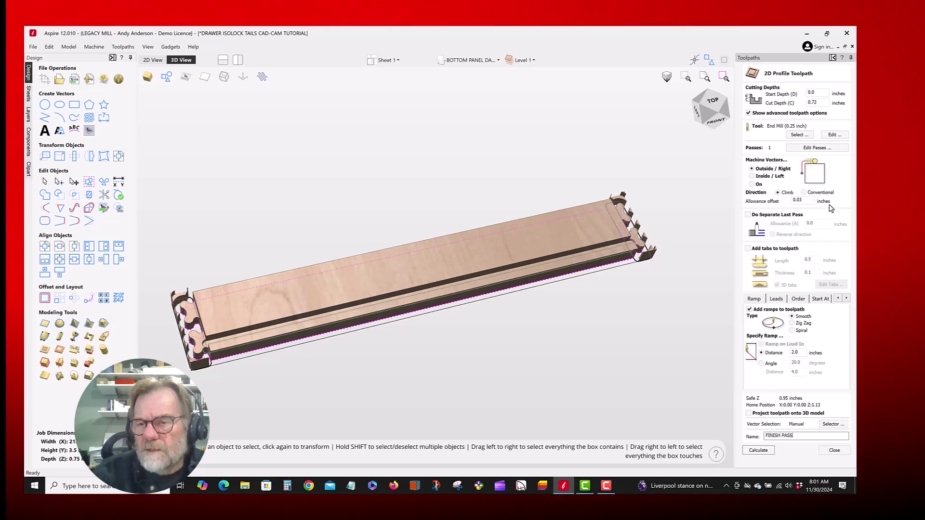
Set the FINISH PASS cut depth to .765 inch and allowance offset to 0, check the End Mill's settings and remove the ramps.
drag(824, 102, 804, 103)
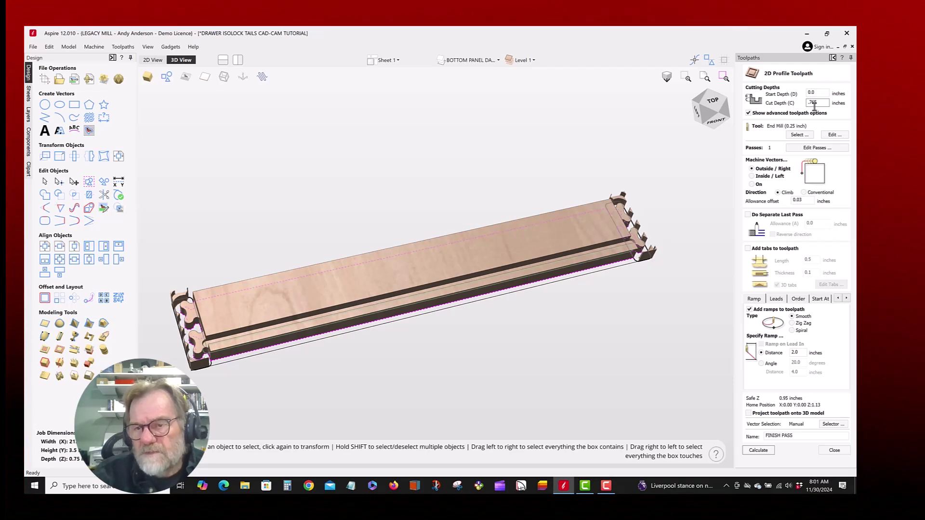
click(832, 135)
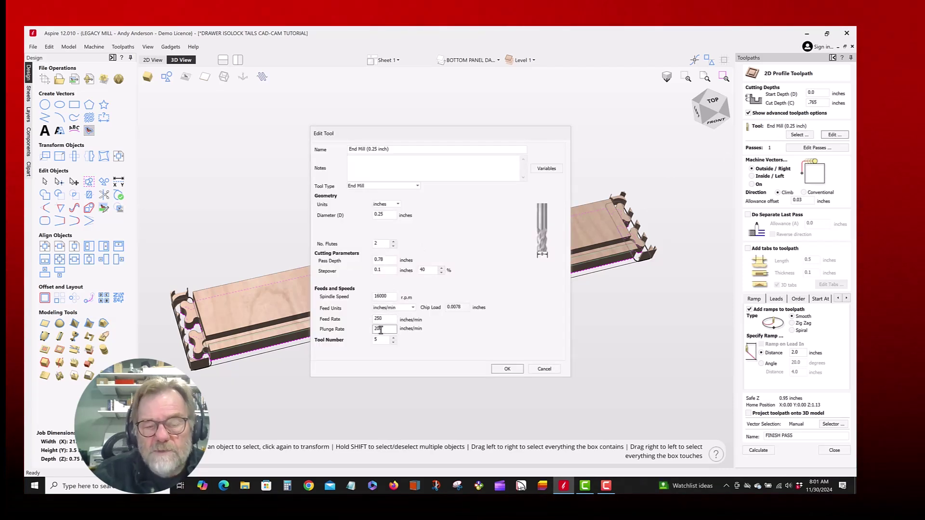
click(508, 369)
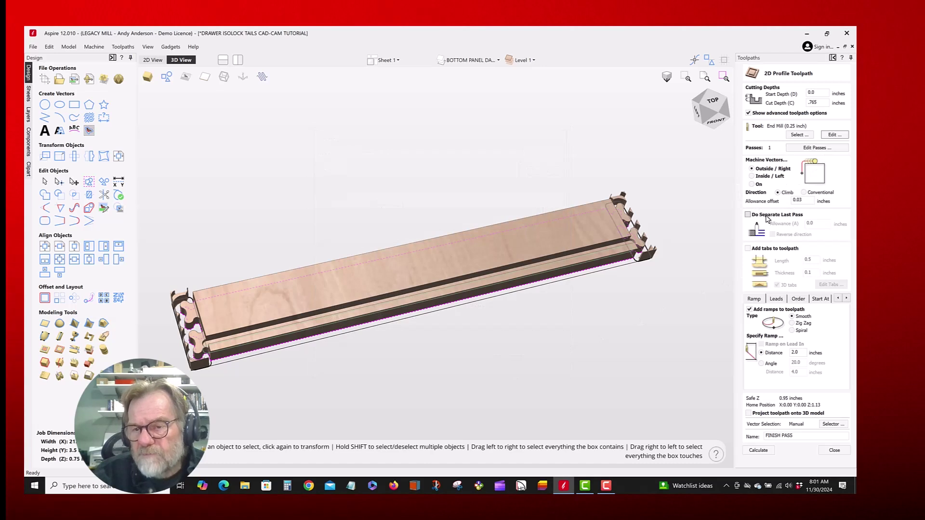
double_click(797, 199)
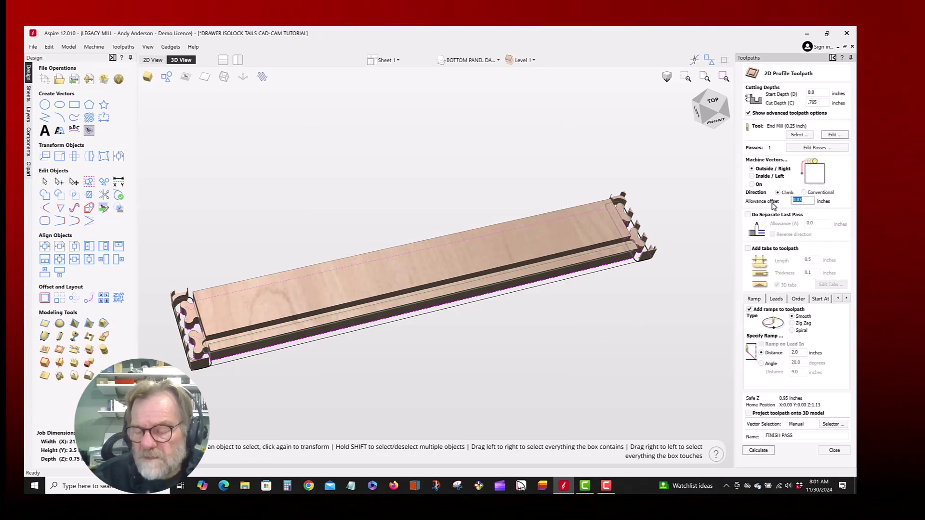
text(0)
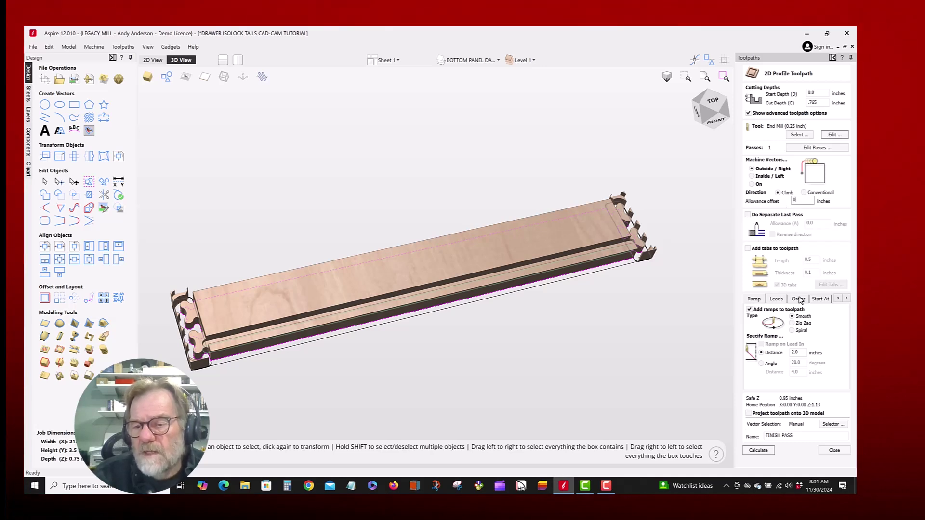
click(749, 309)
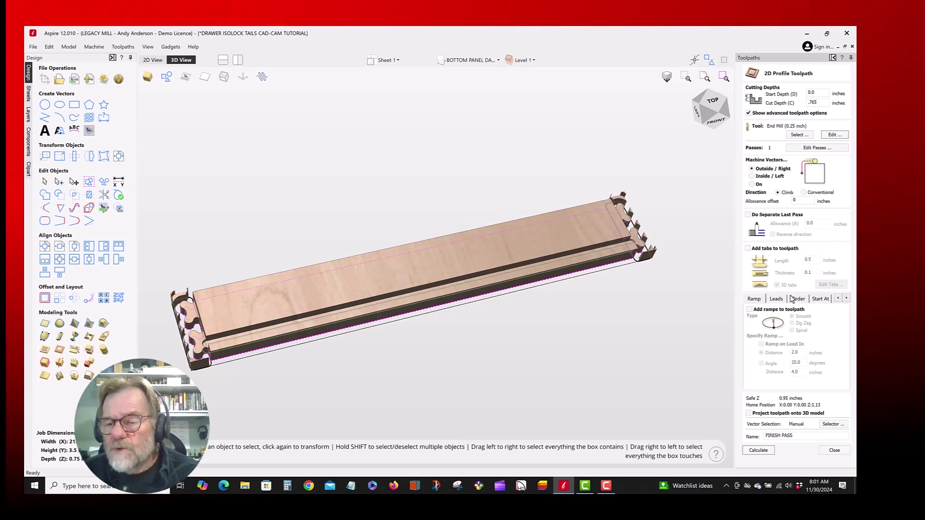
Add four 3D tabs, 0.5 inch long and 0.1 inch thick, to the FINISH PASS, two along each long edge of the drawer side.
click(747, 248)
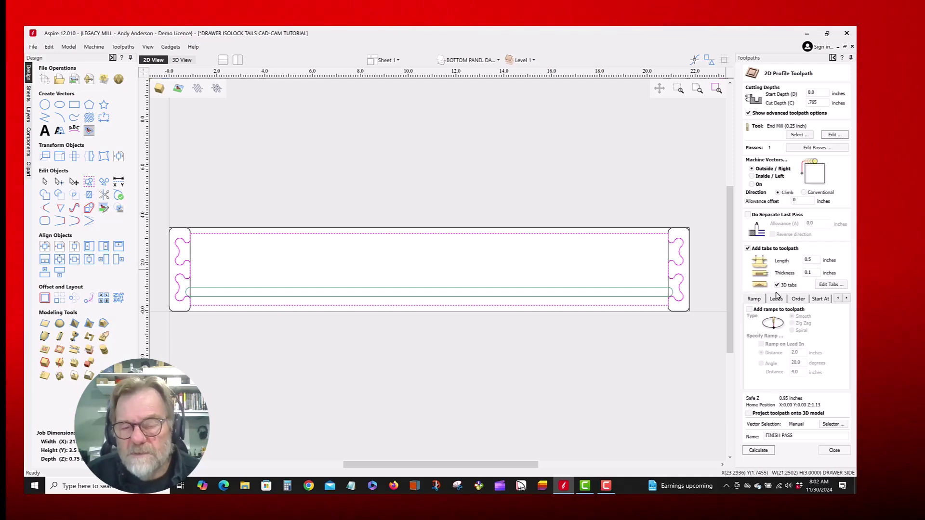
click(830, 285)
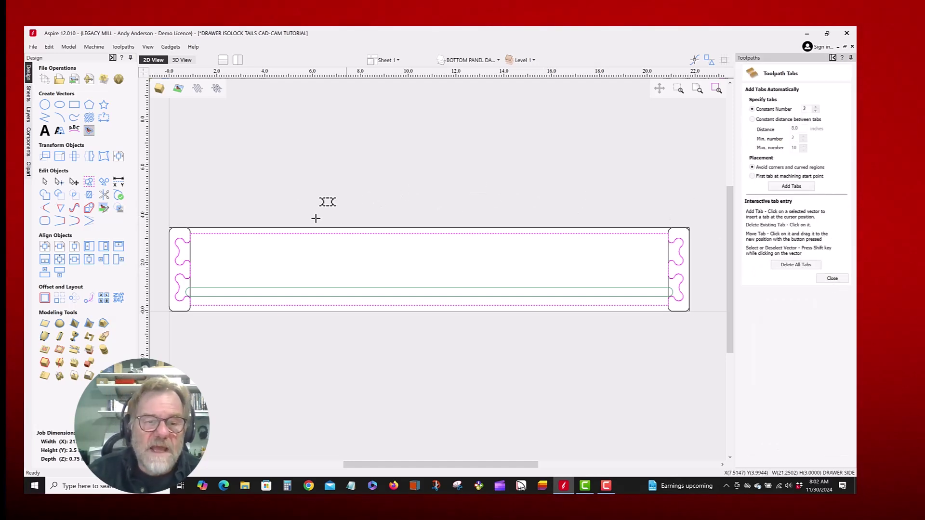
click(254, 233)
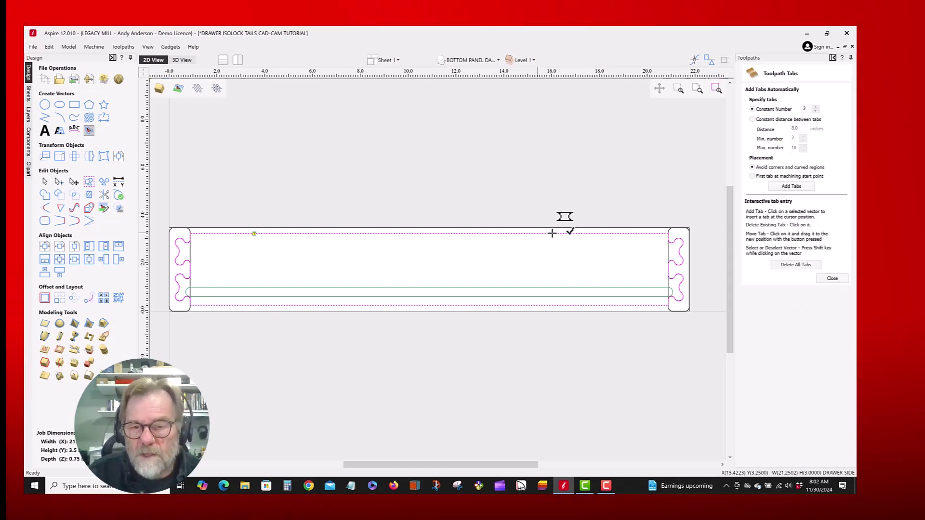
click(605, 234)
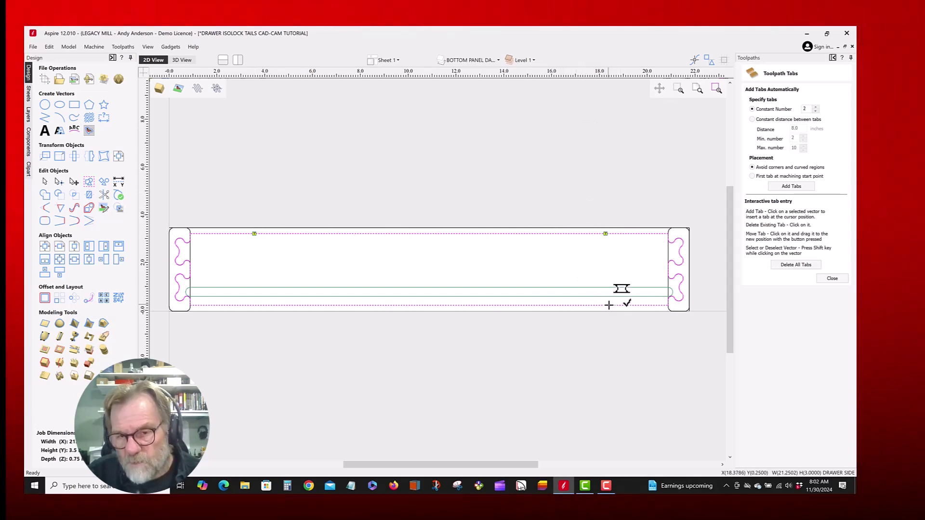
click(589, 305)
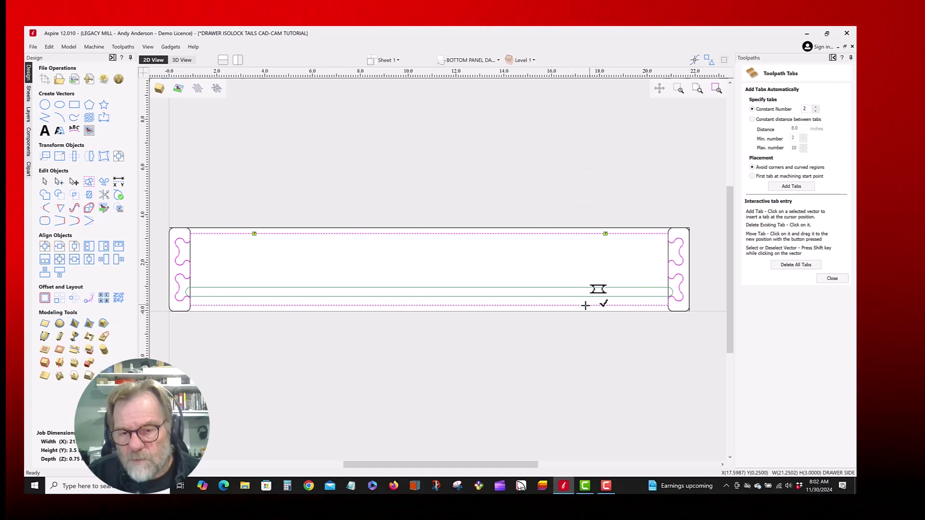
click(262, 305)
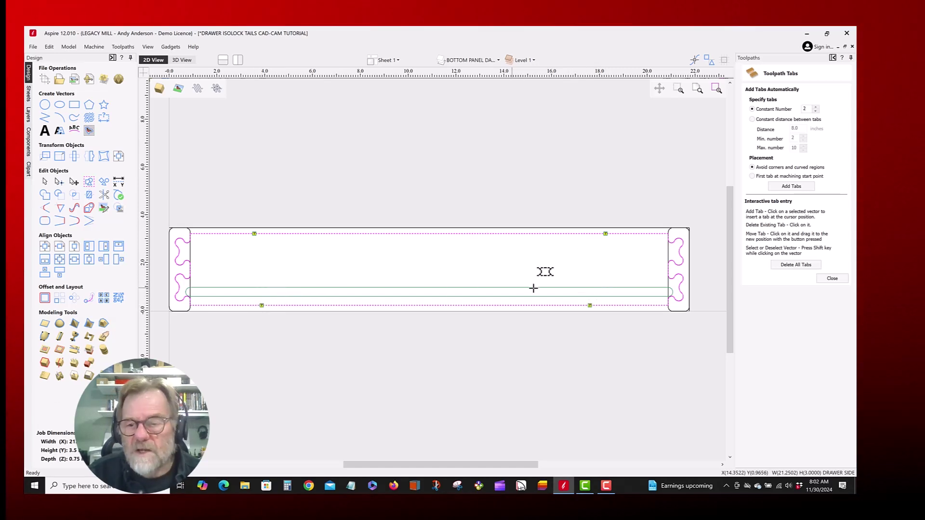
click(832, 278)
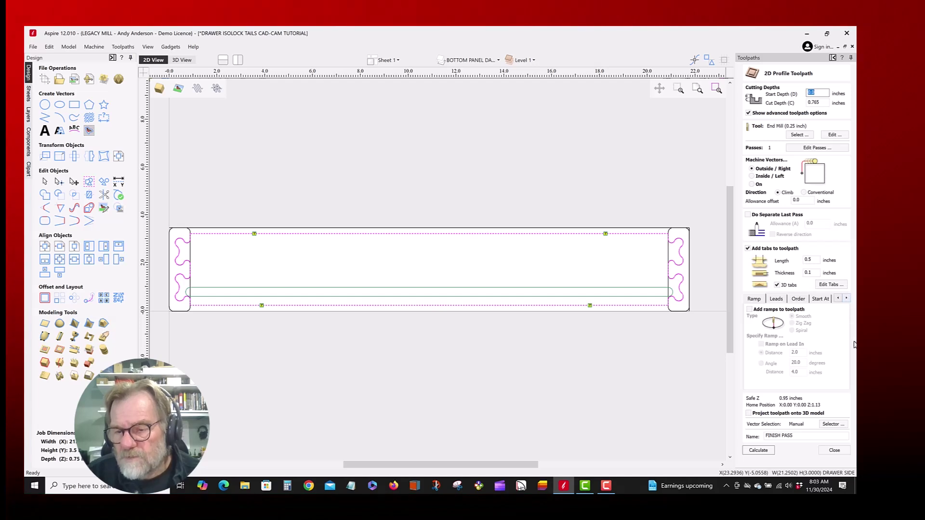
Calculate the FINISH PASS toolpath, allowing it to cut through the material, and preview all toolpaths on reset stock.
click(750, 453)
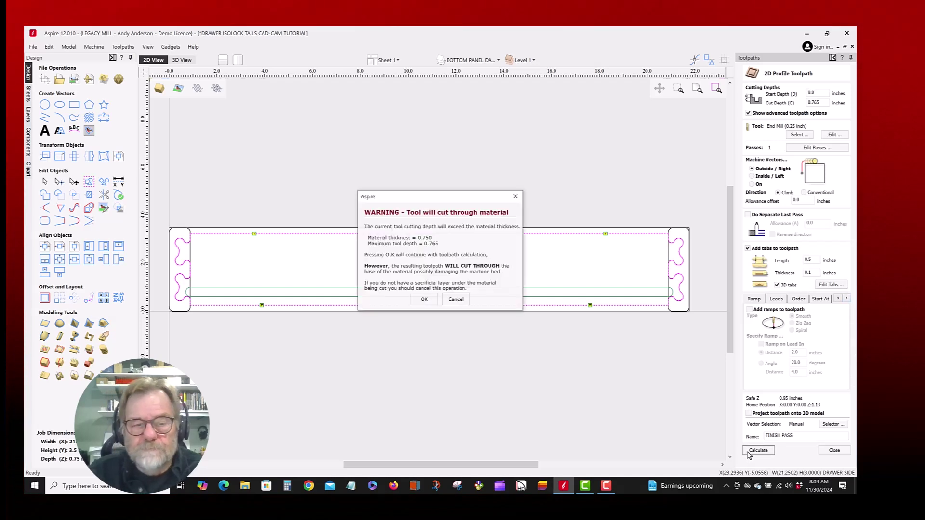
click(424, 300)
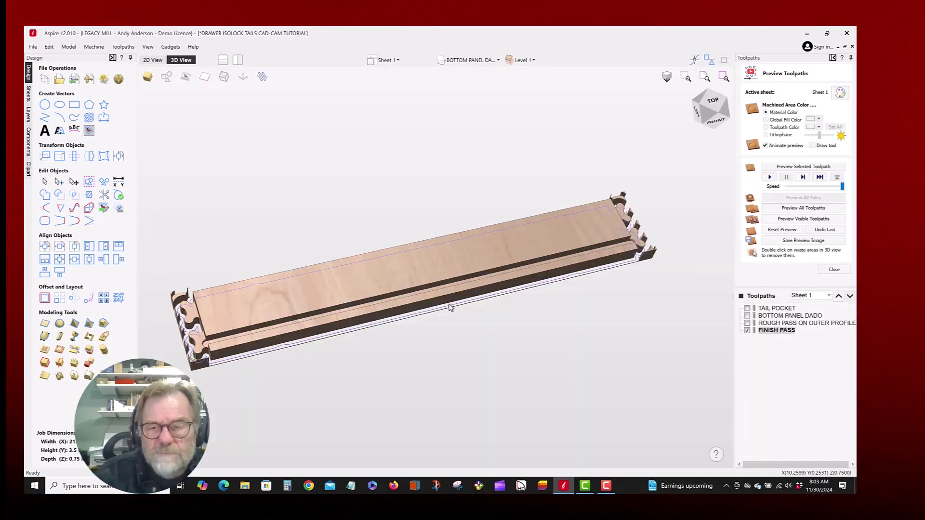
click(780, 229)
click(803, 208)
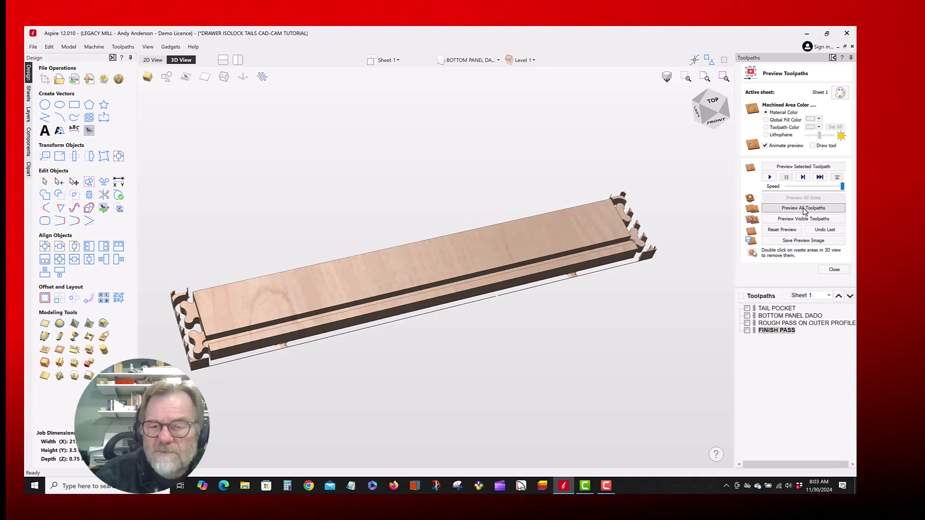
scroll(603, 318, up, 1)
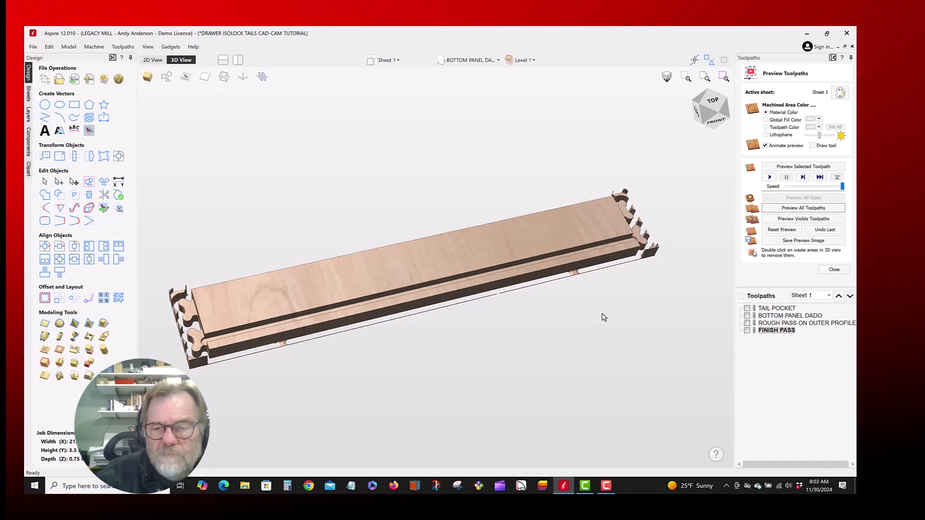
Resize the job material to 24 inches wide by 48 inches high and accept the cut-through warning for the FINISH PASS.
click(152, 59)
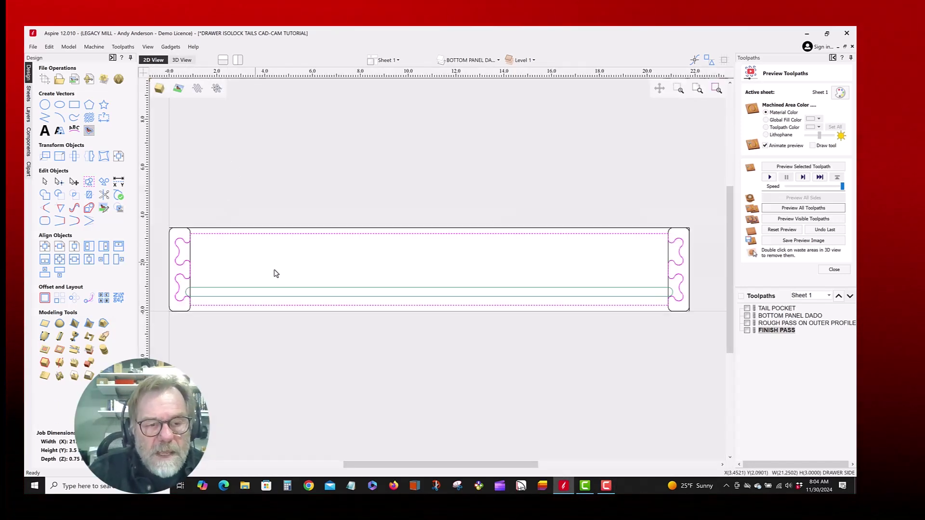
scroll(337, 266, down, 1)
scroll(338, 267, down, 1)
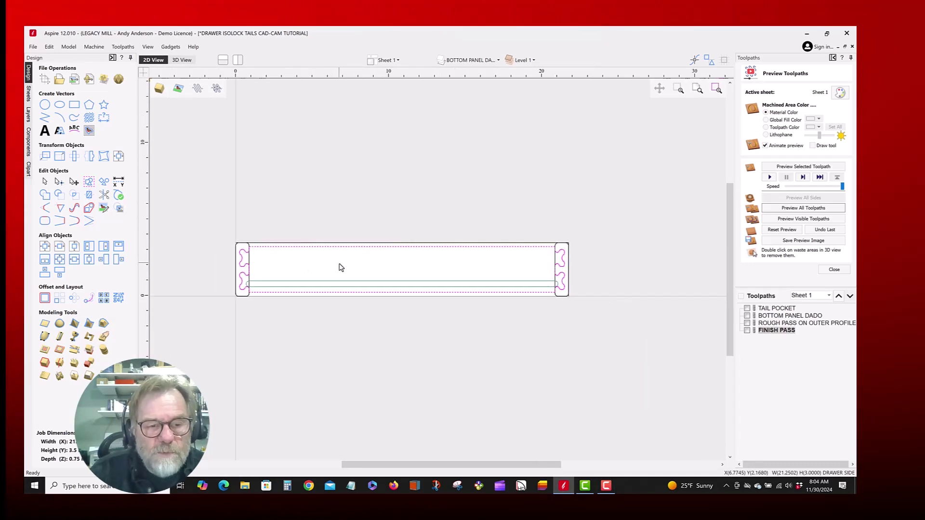
scroll(341, 267, down, 1)
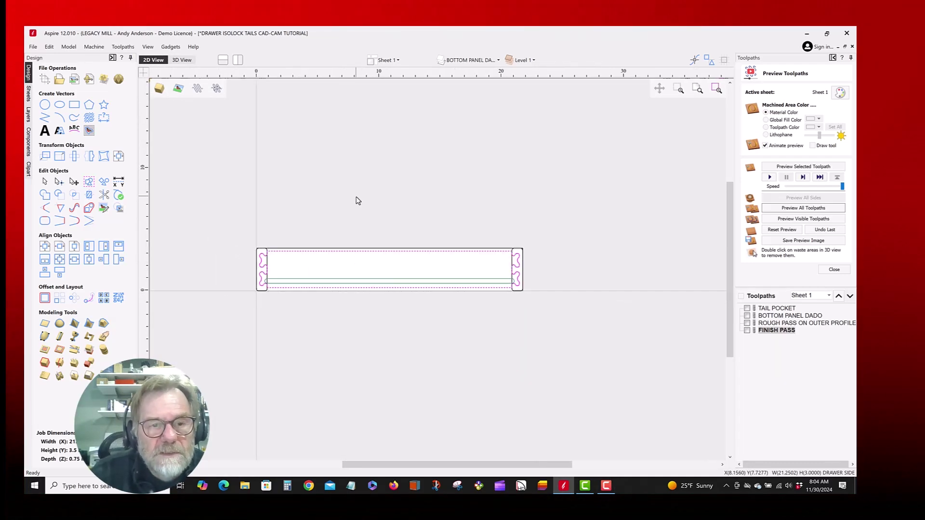
scroll(362, 193, down, 1)
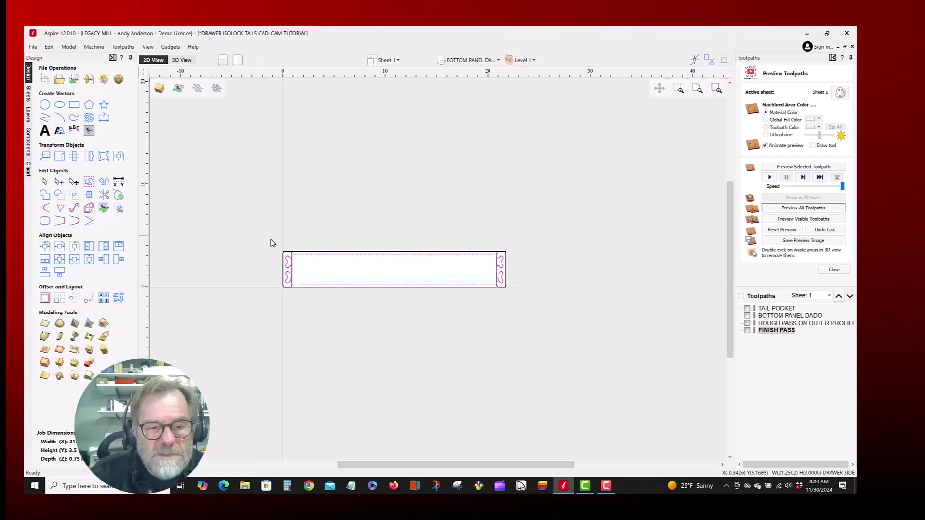
scroll(254, 264, down, 1)
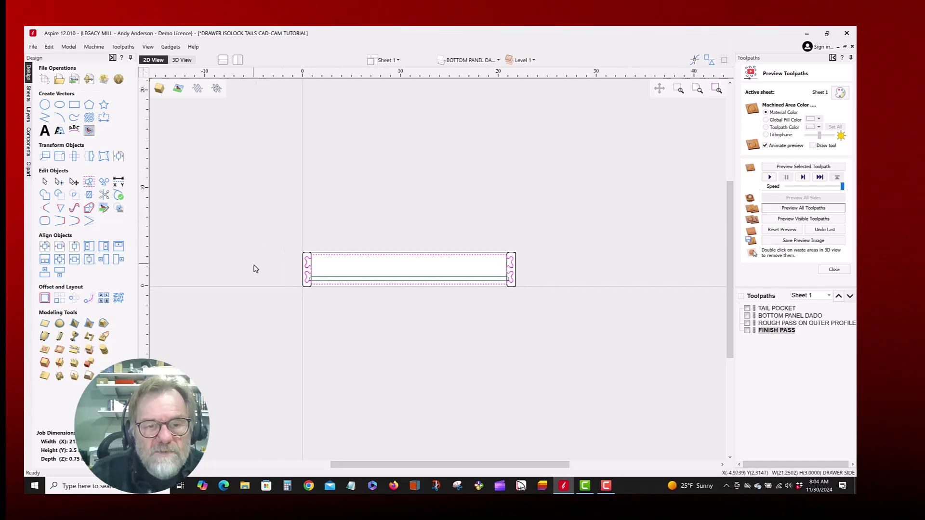
click(49, 46)
click(78, 166)
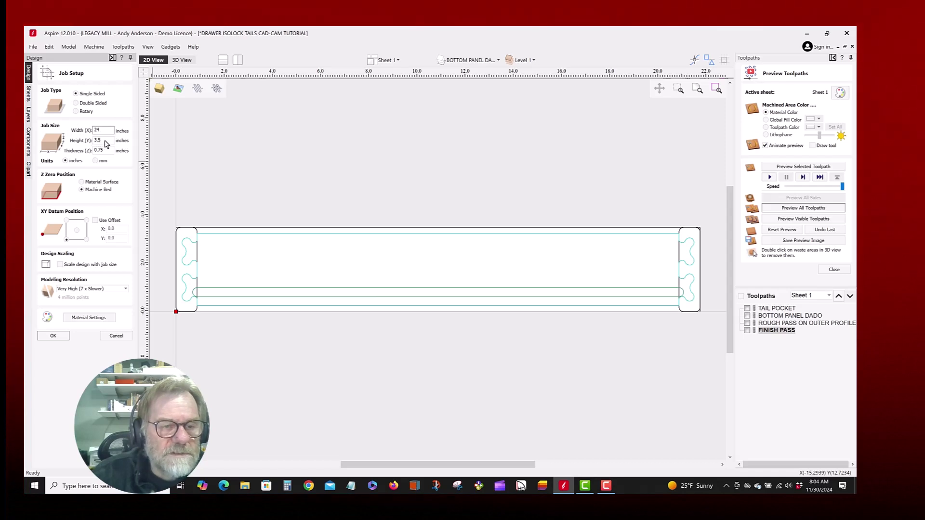
key(Tab)
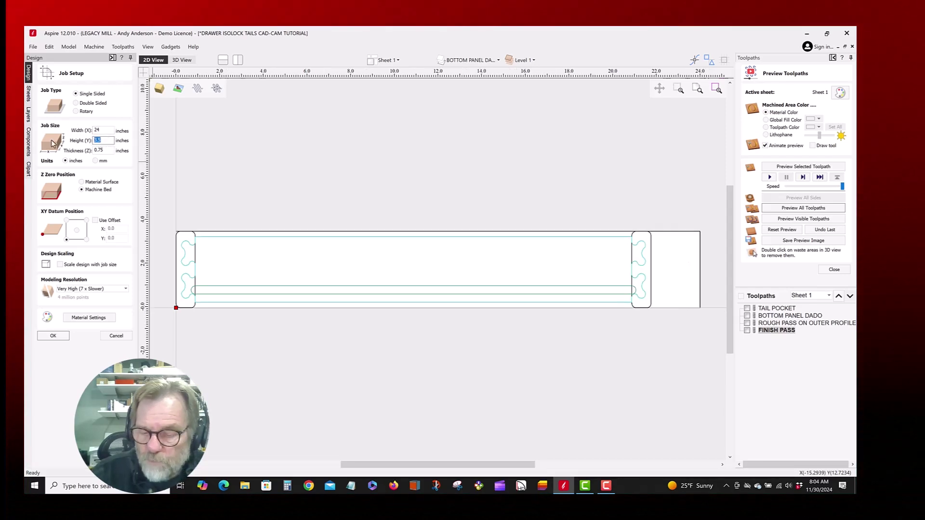
text(48)
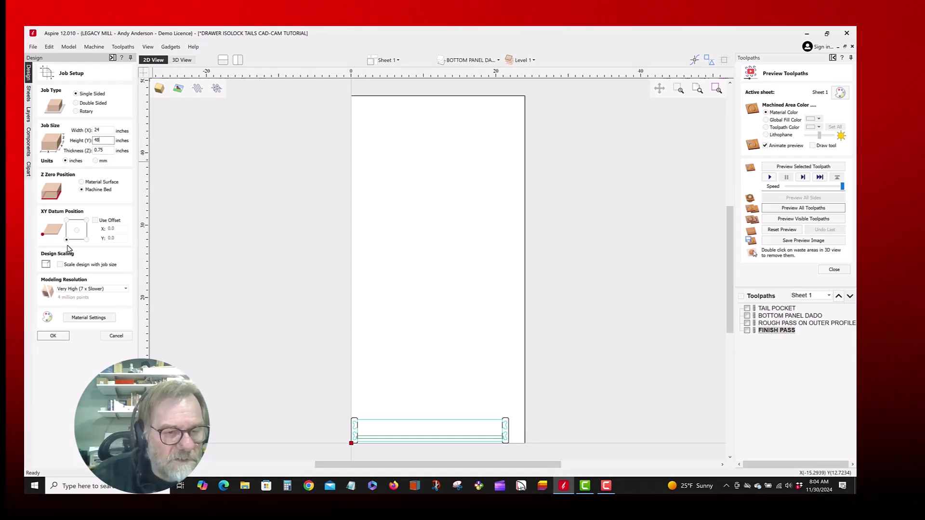
click(65, 338)
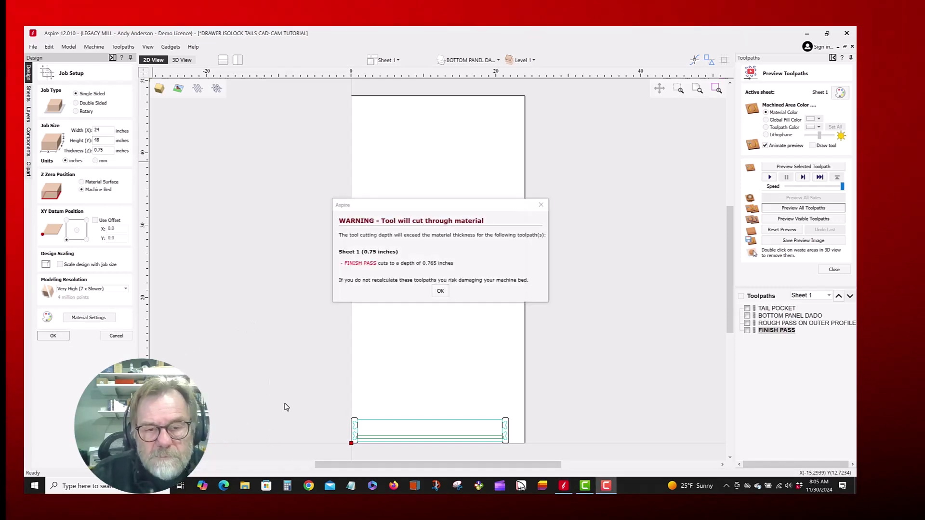
click(438, 291)
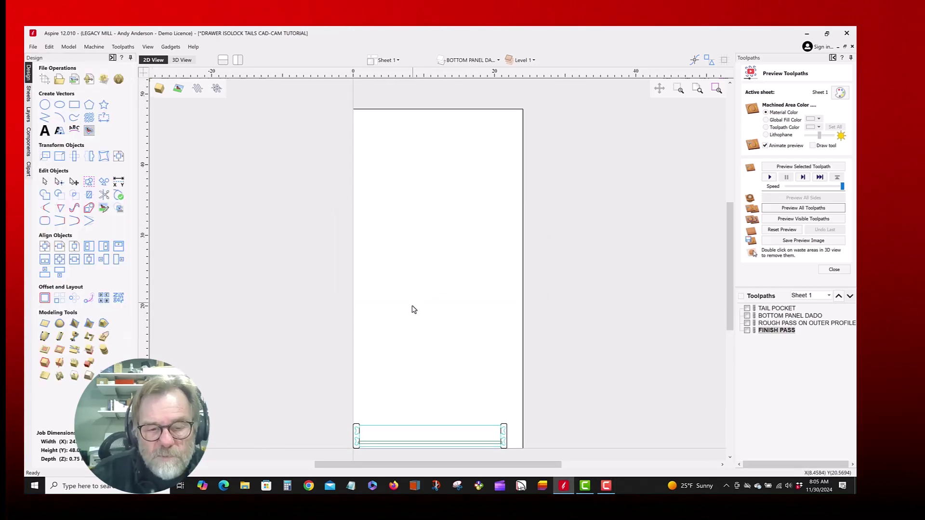
Hide and reshow the DRAWER SIDE layer to check which vectors it holds.
scroll(427, 386, down, 1)
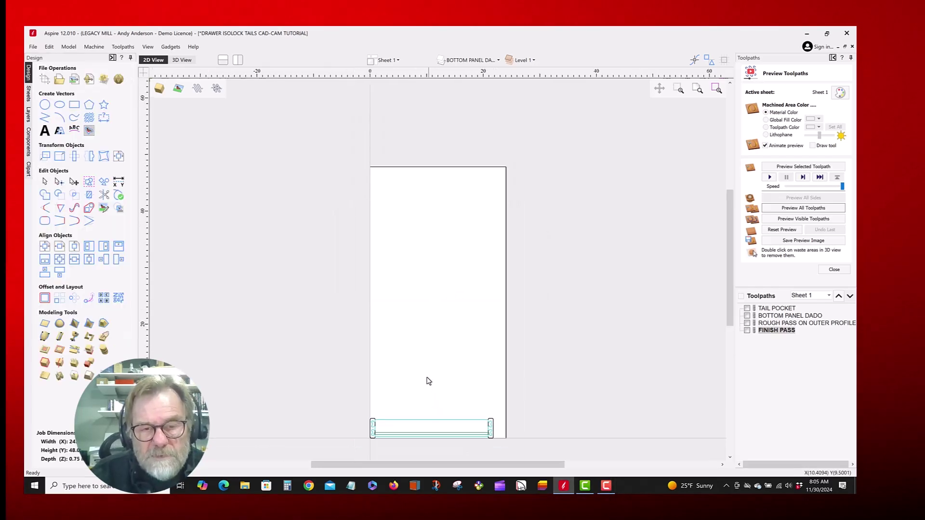
click(467, 63)
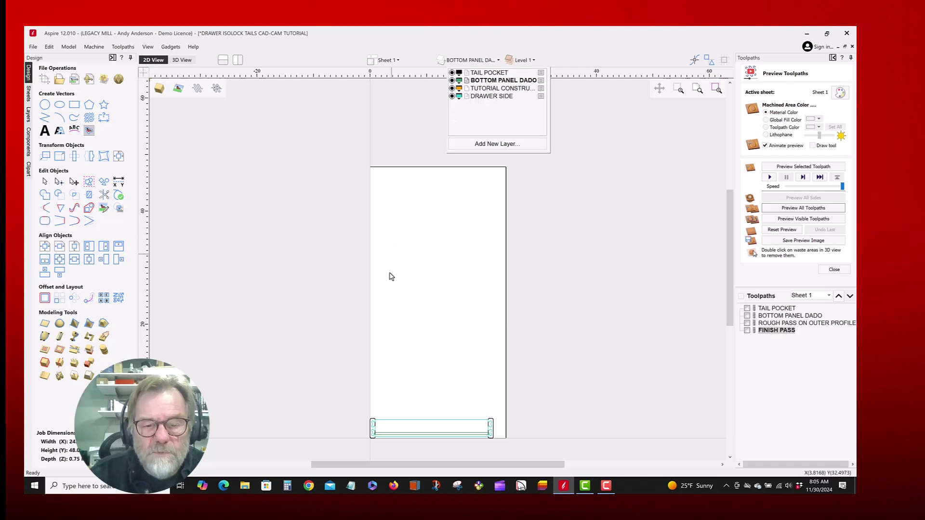
click(452, 97)
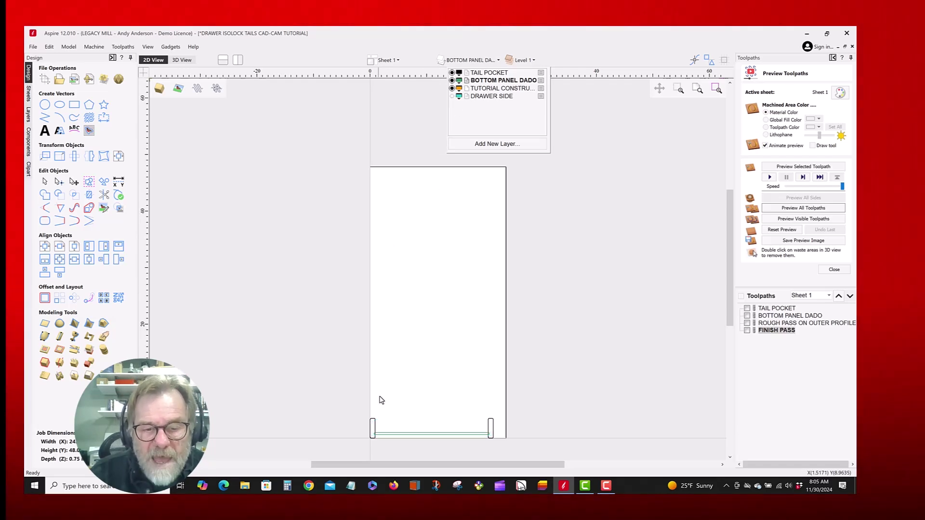
click(452, 96)
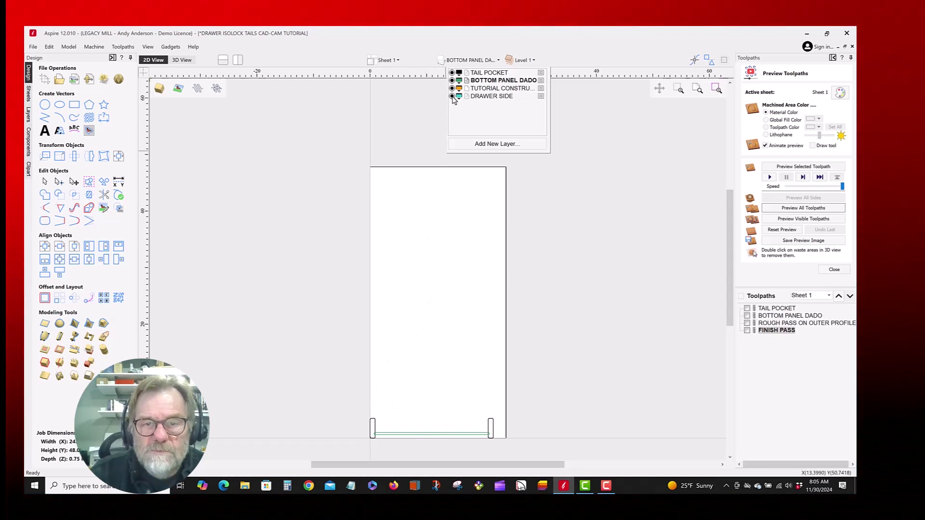
Select all of the drawer side's vectors, center them across the material's width and nudge them up from the lower edge.
drag(356, 402, 431, 446)
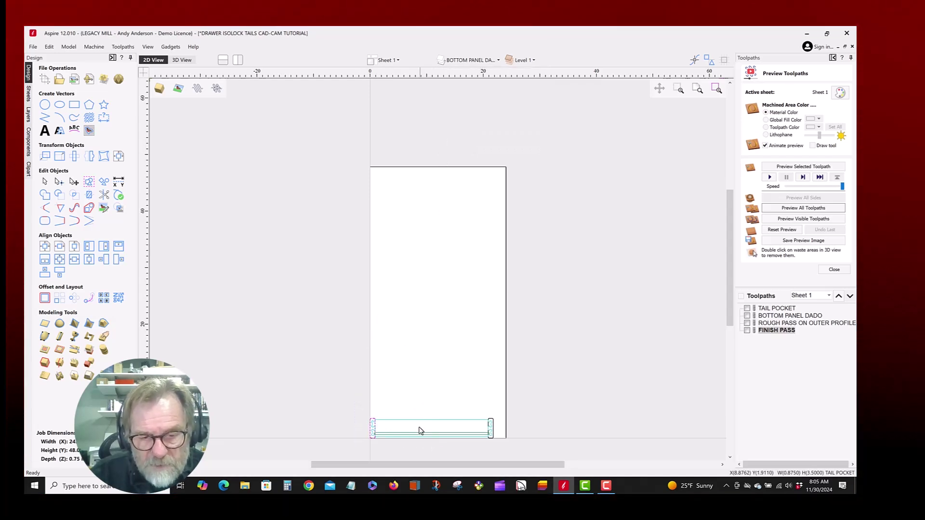
drag(342, 394, 512, 444)
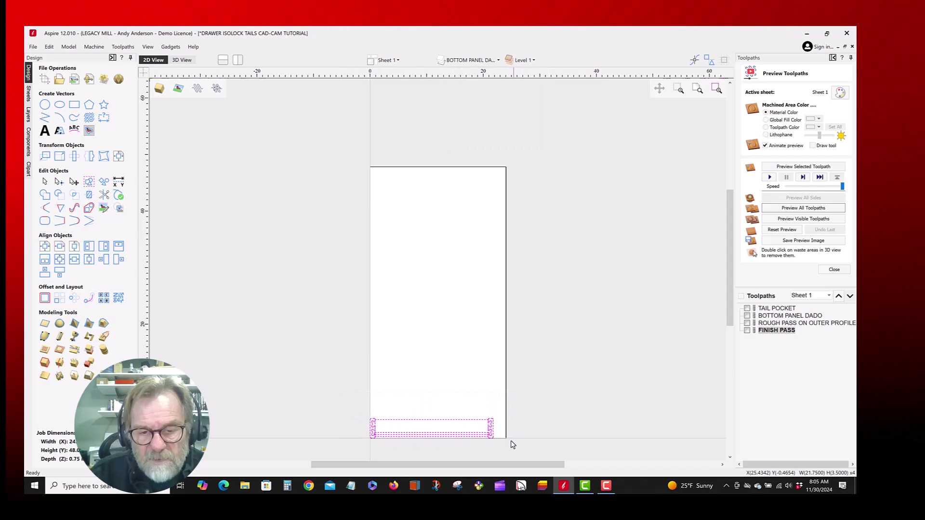
click(122, 159)
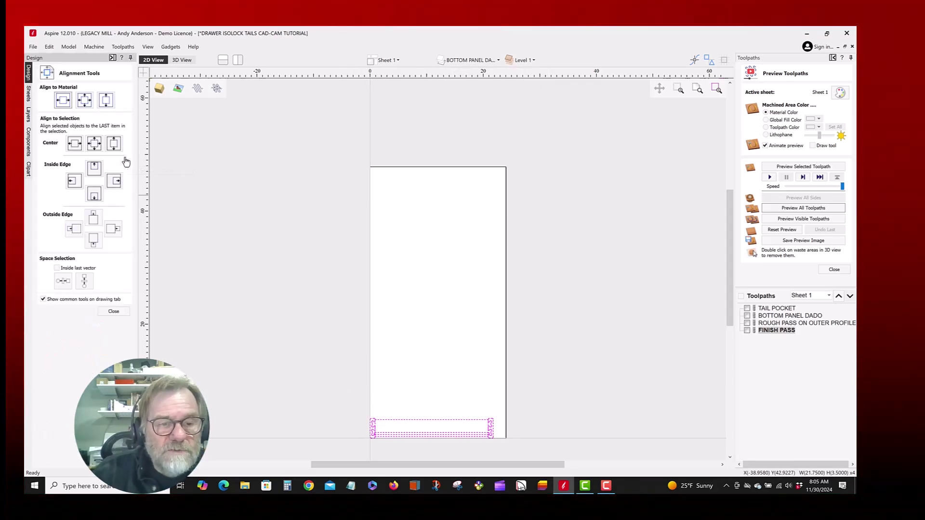
click(64, 101)
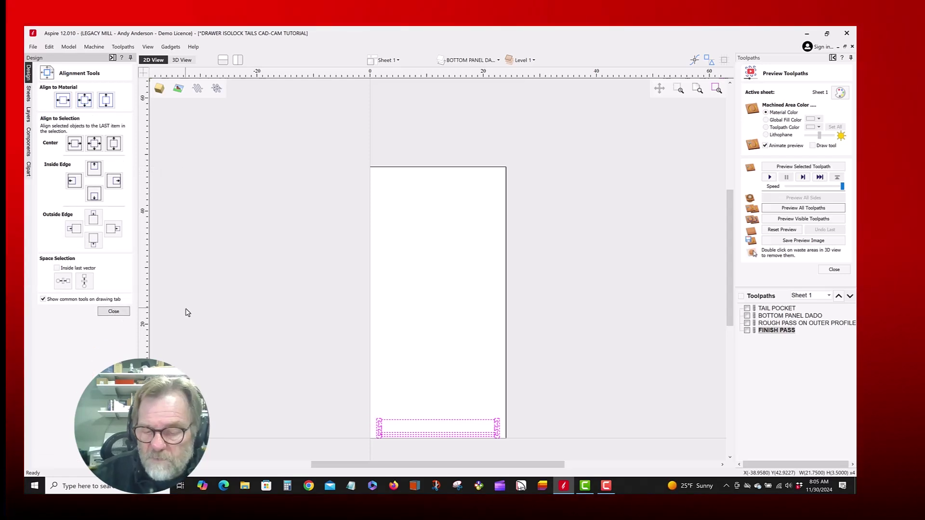
key(Escape)
key(Up)
key(Up)
key(Up)
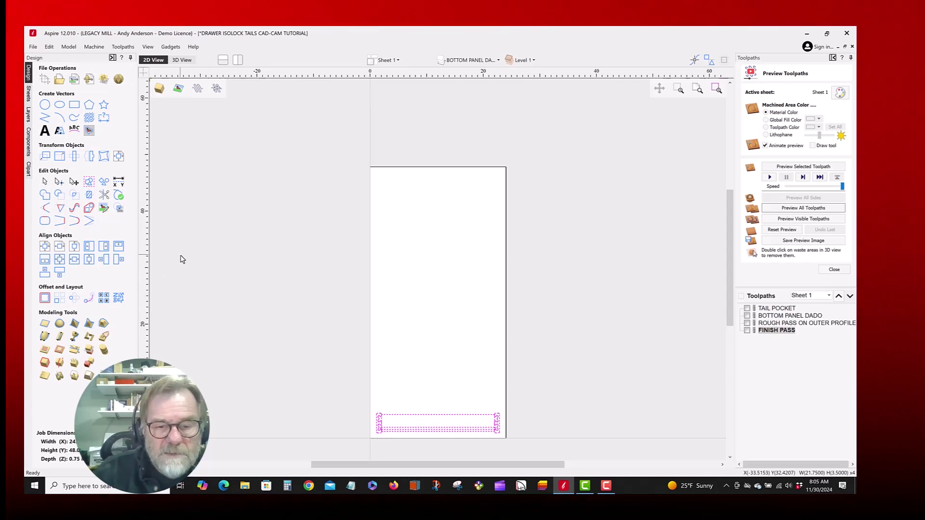
Array copy the selected drawer side into 12 rows and 1 column with 0.3 inch gaps in X and Y.
click(60, 301)
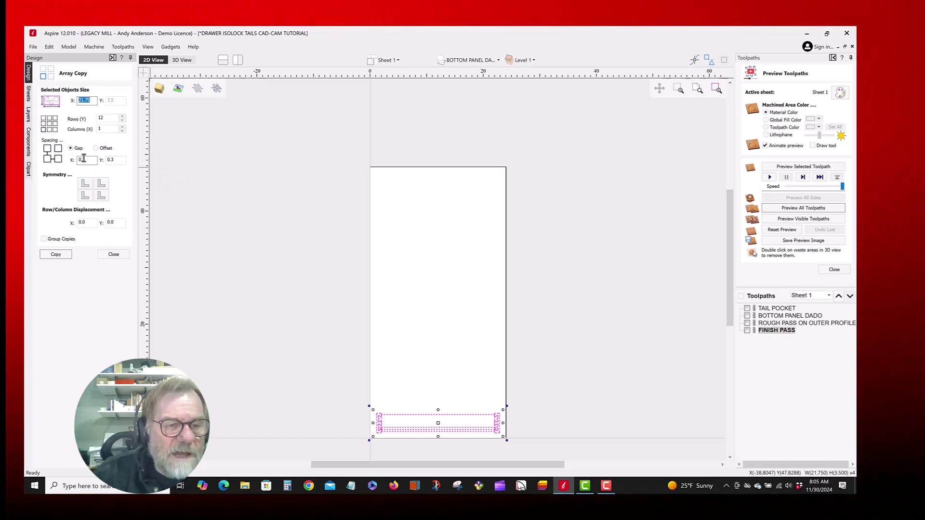
click(114, 160)
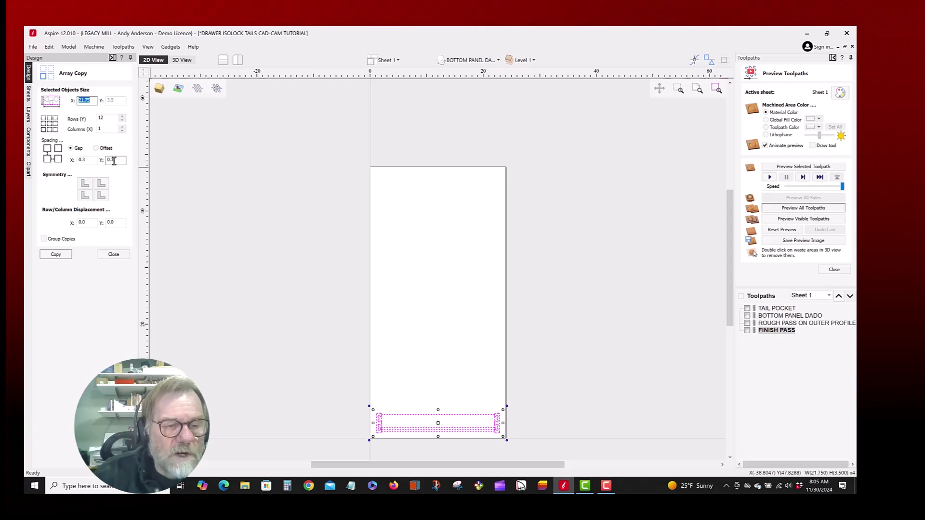
click(103, 119)
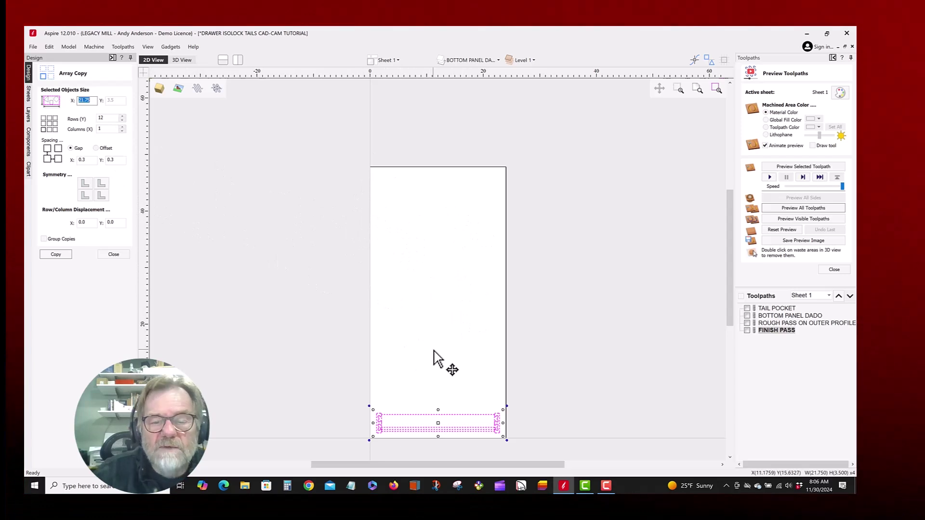
click(68, 256)
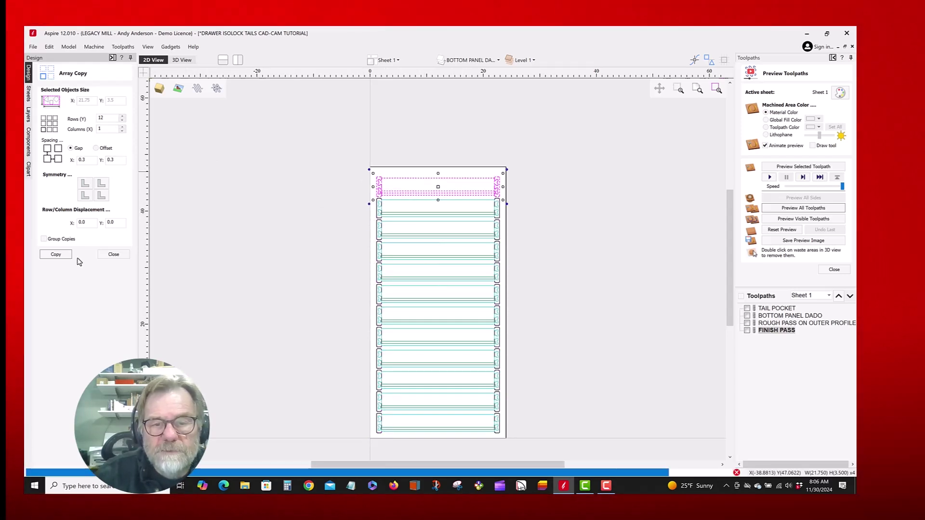
Preview all toolpaths on the enlarged sheet, and examine in the 2D view which vectors the TAIL POCKET toolpath uses.
click(803, 208)
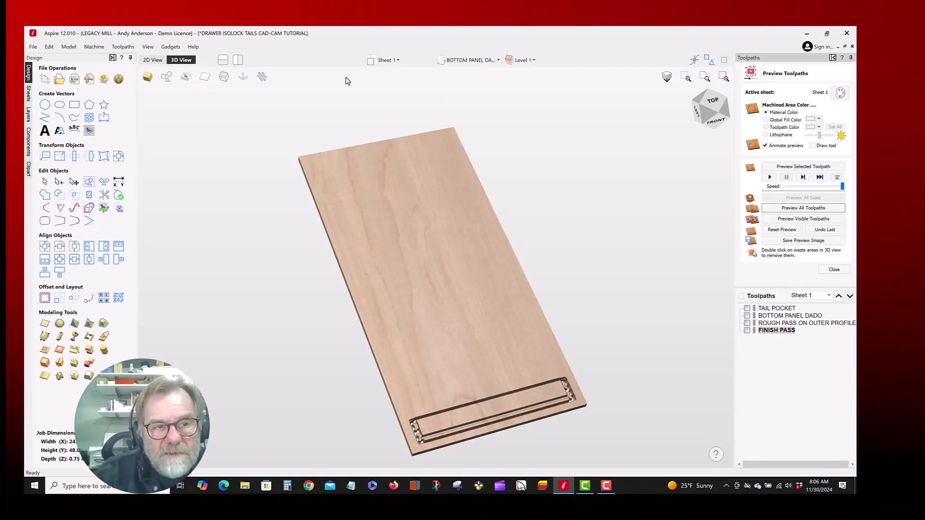
key(F2)
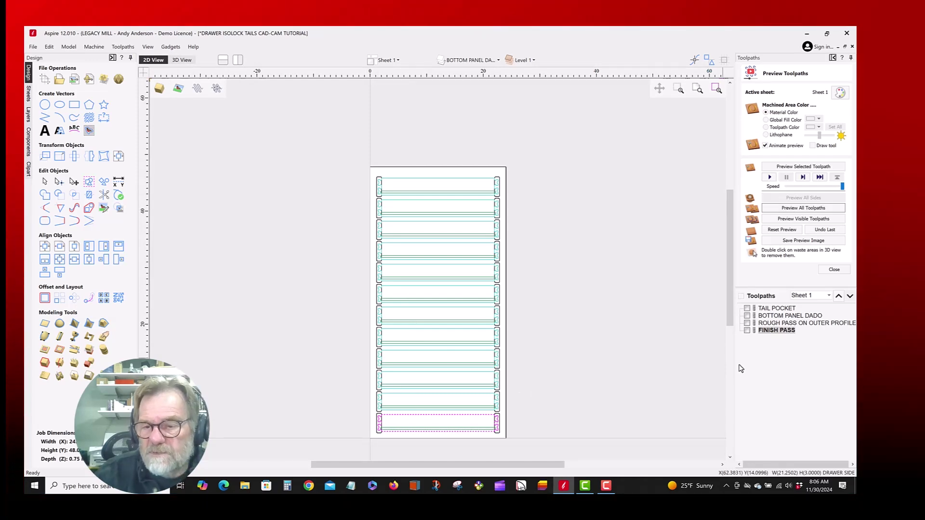
click(775, 309)
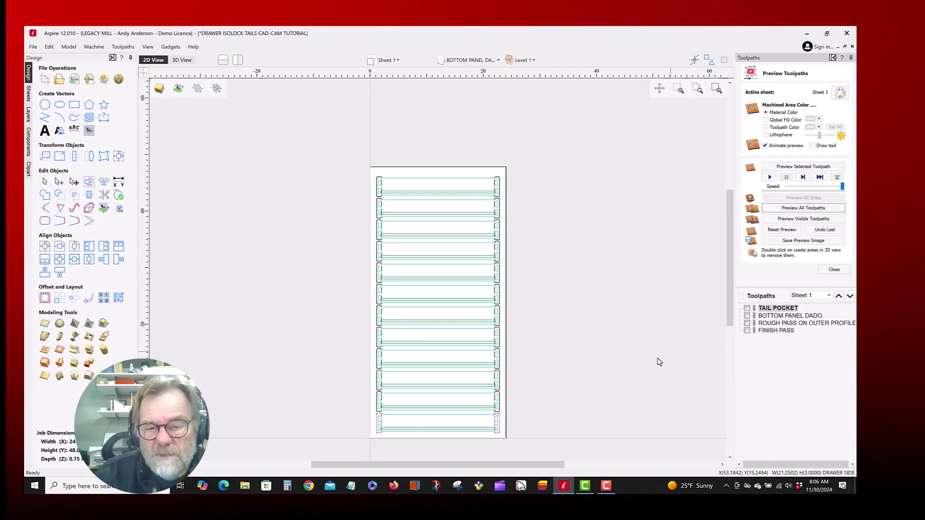
scroll(502, 429, up, 2)
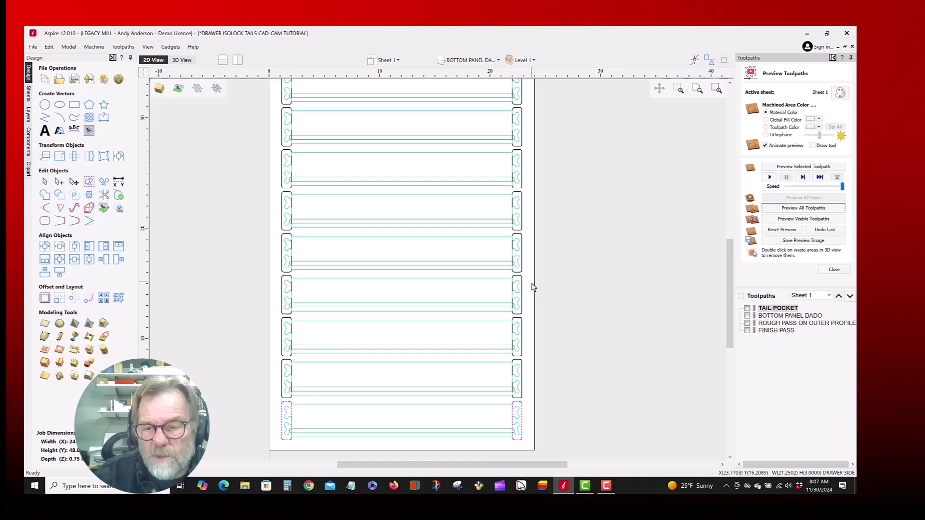
scroll(527, 279, down, 1)
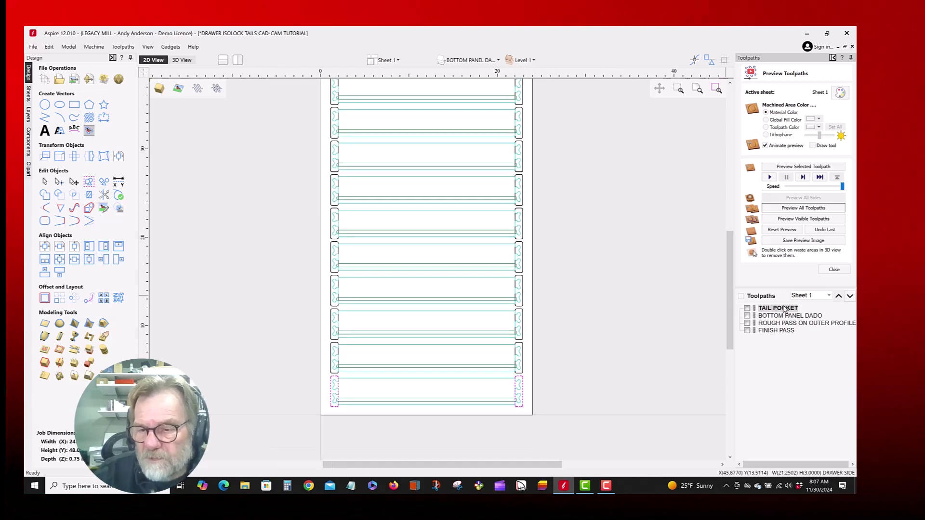
Associate the TAIL POCKET toolpath with all closed vectors on the TAIL POCKET layer only, and recalculate it.
mouse_move(784, 310)
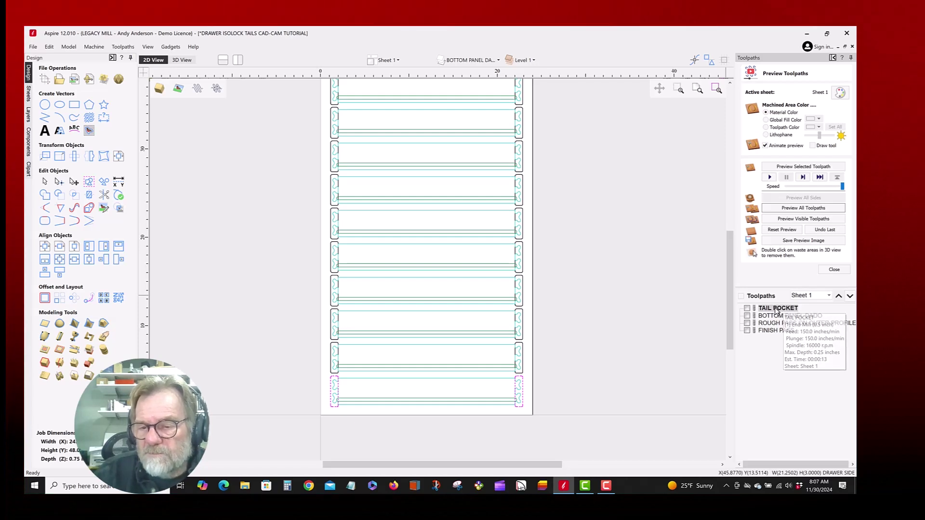
double_click(776, 309)
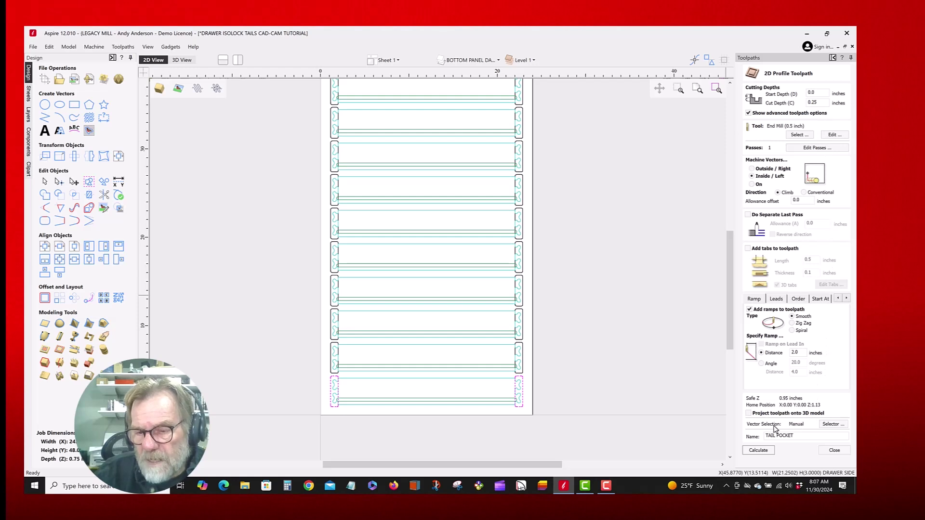
click(832, 424)
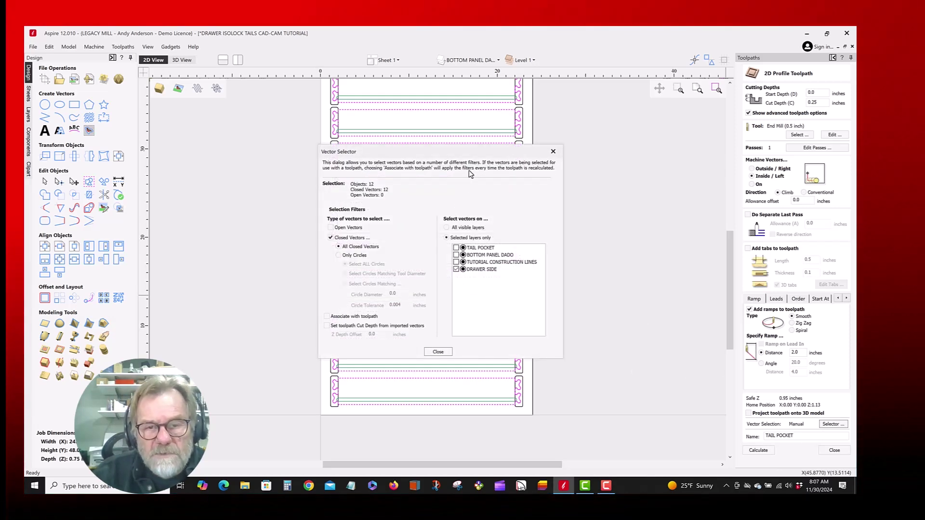
drag(468, 153, 513, 156)
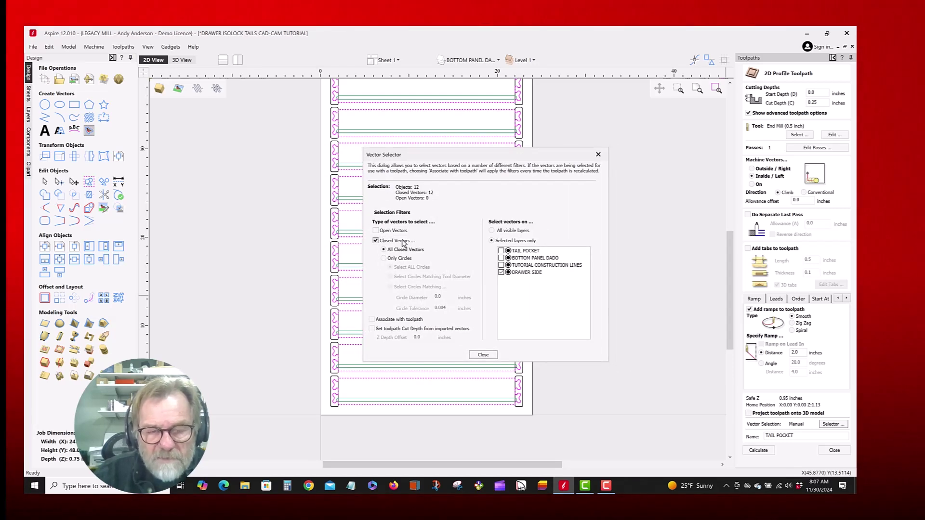
click(372, 319)
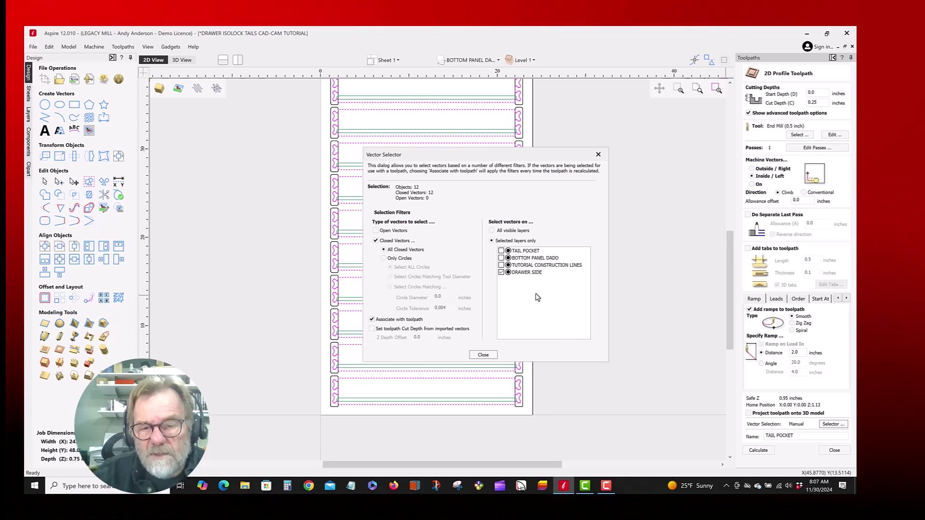
click(501, 273)
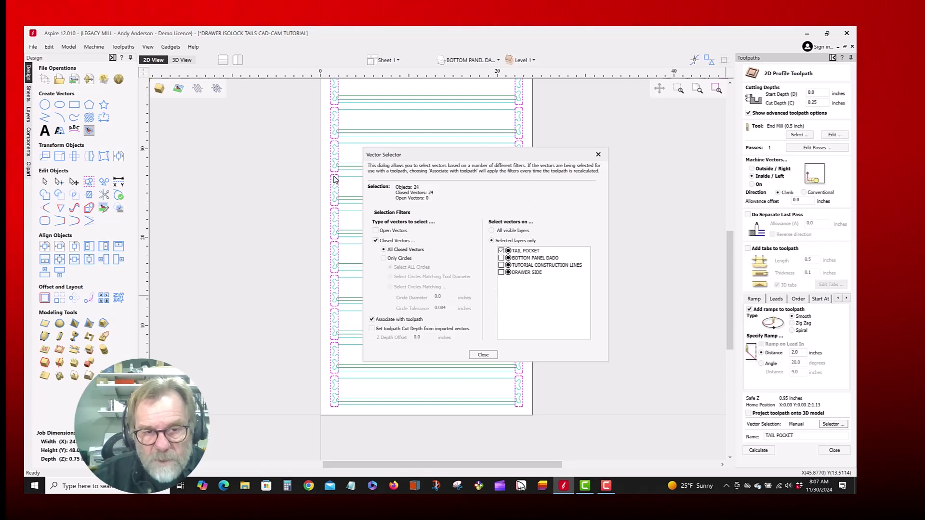
click(493, 353)
click(758, 451)
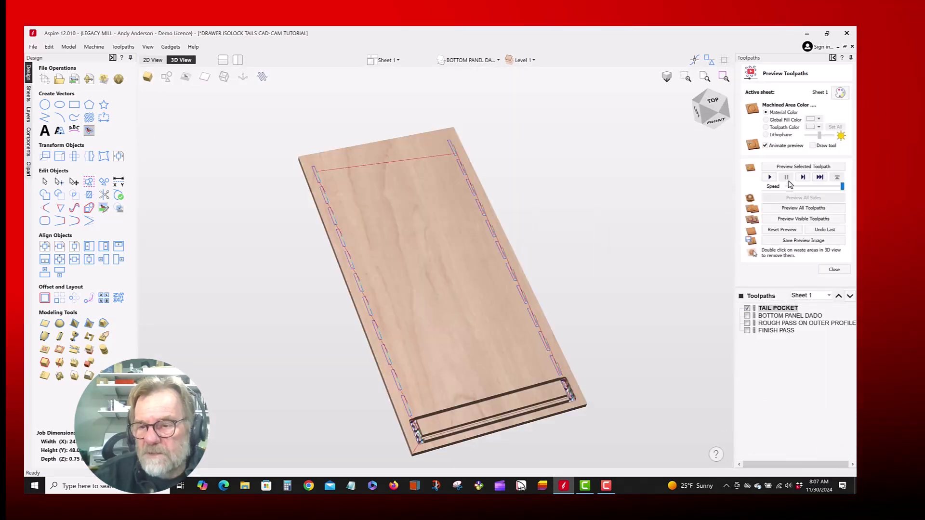
Preview the recalculated TAIL POCKET toolpath on the sheet.
click(793, 167)
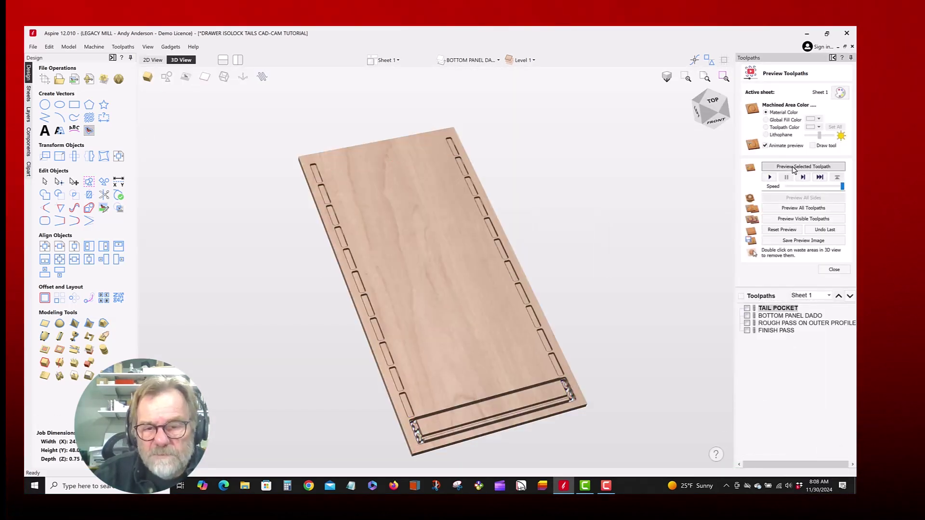
Associate the BOTTOM PANEL DADO toolpath with all closed vectors on the BOTTOM PANEL DADO layer only, then recalculate and preview it.
double_click(787, 317)
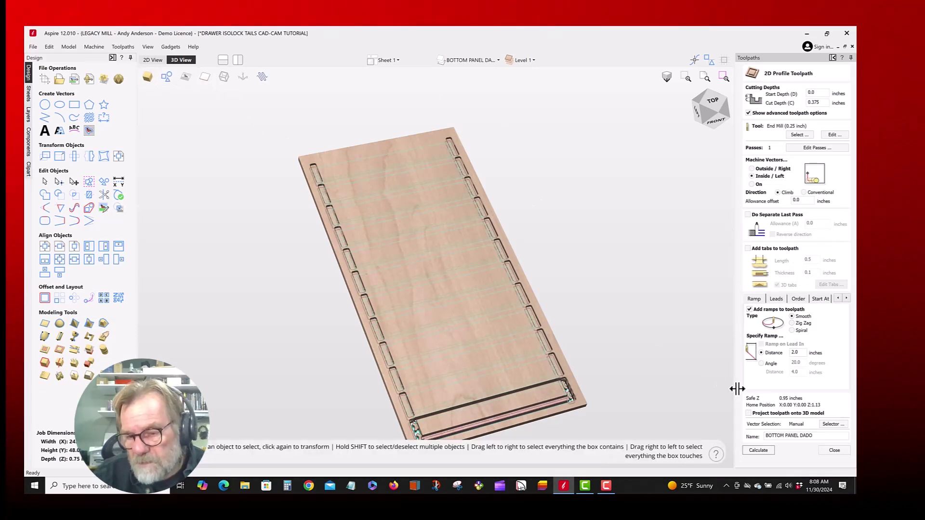
click(827, 424)
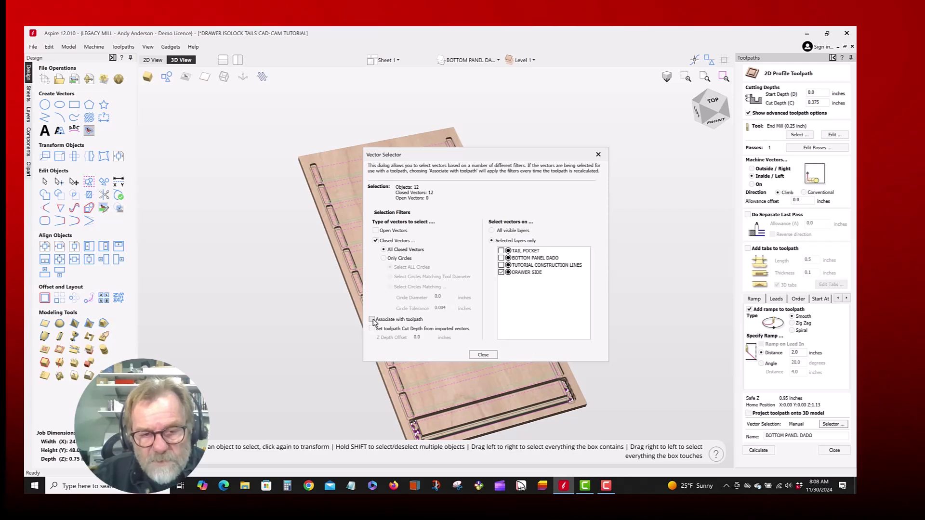
click(501, 272)
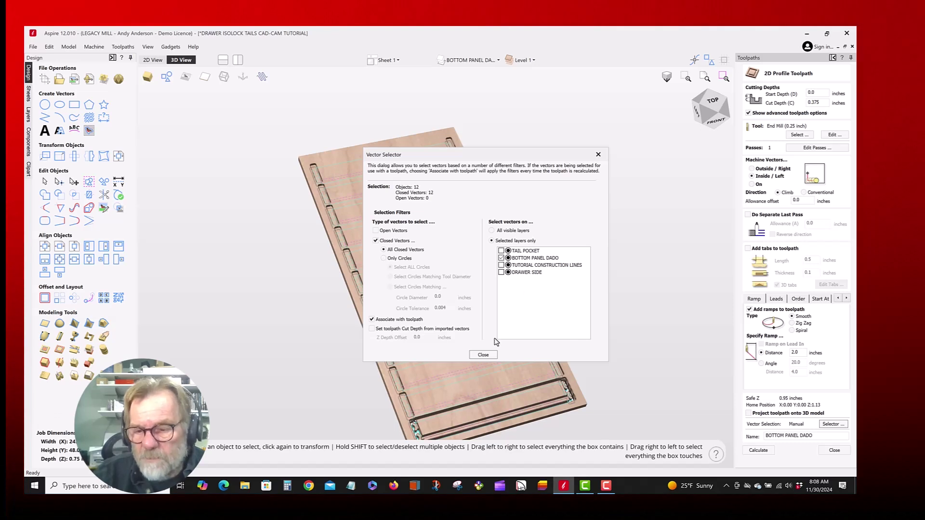
click(483, 355)
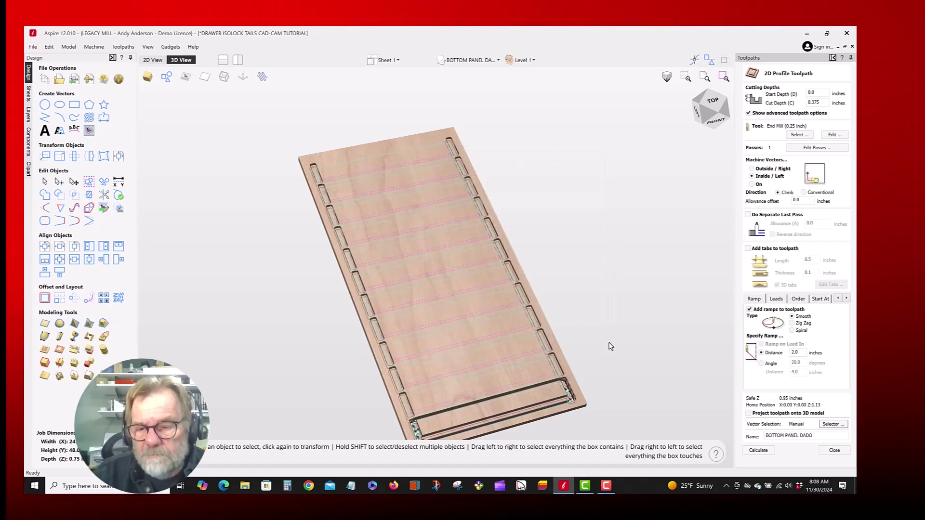
click(753, 450)
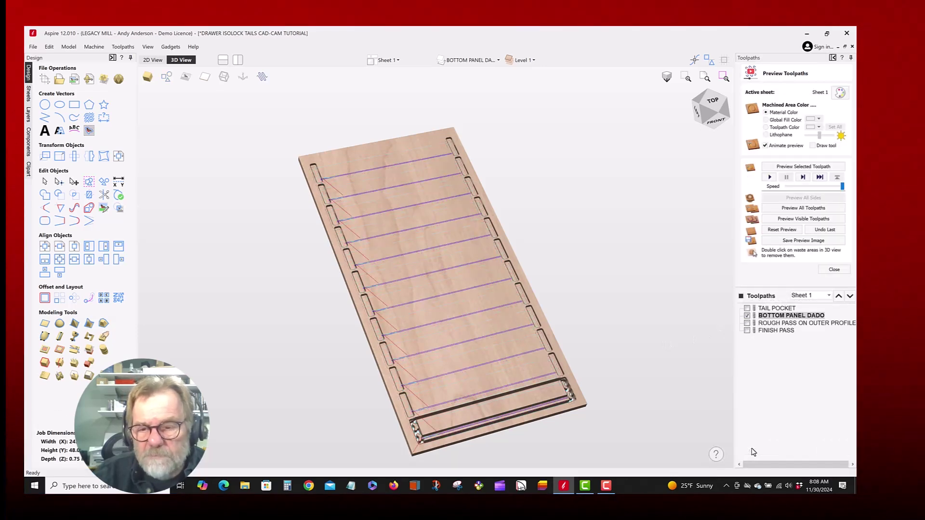
click(802, 177)
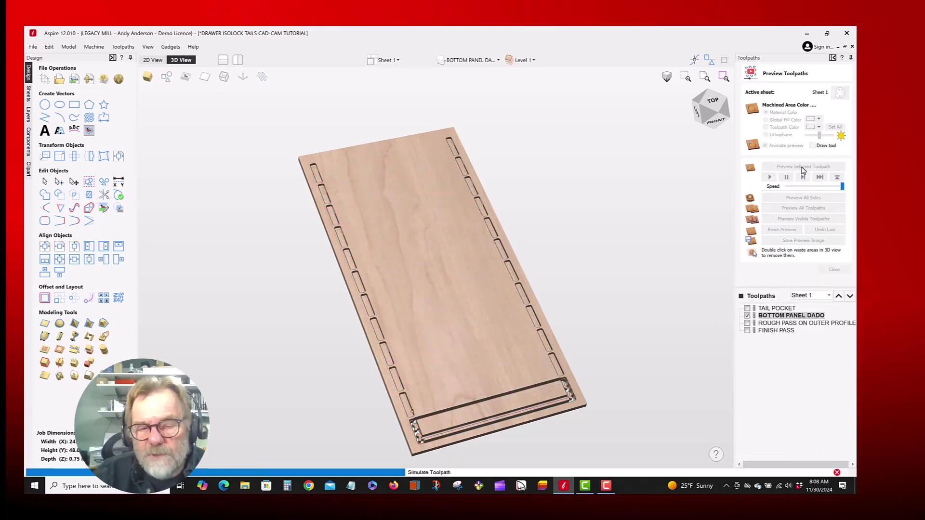
Associate the ROUGH PASS ON OUTER PROFILE toolpath with the closed vectors on the DRAWER SIDE layer, recalculate and preview it, and hide its toolpath lines.
click(785, 323)
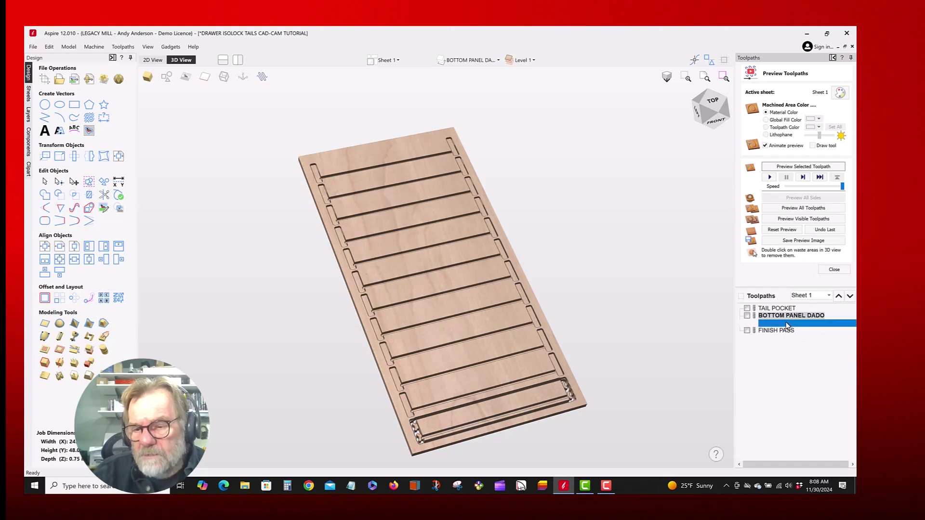
double_click(786, 323)
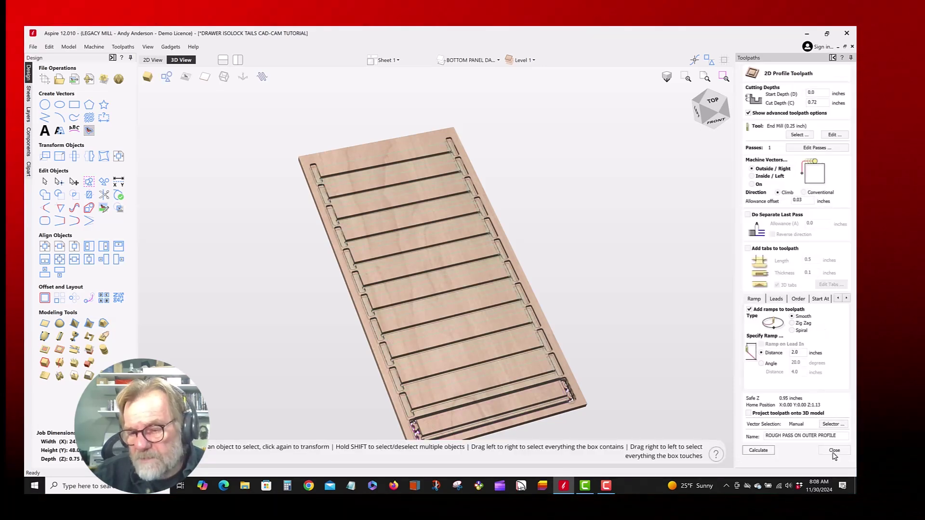
click(832, 424)
click(372, 319)
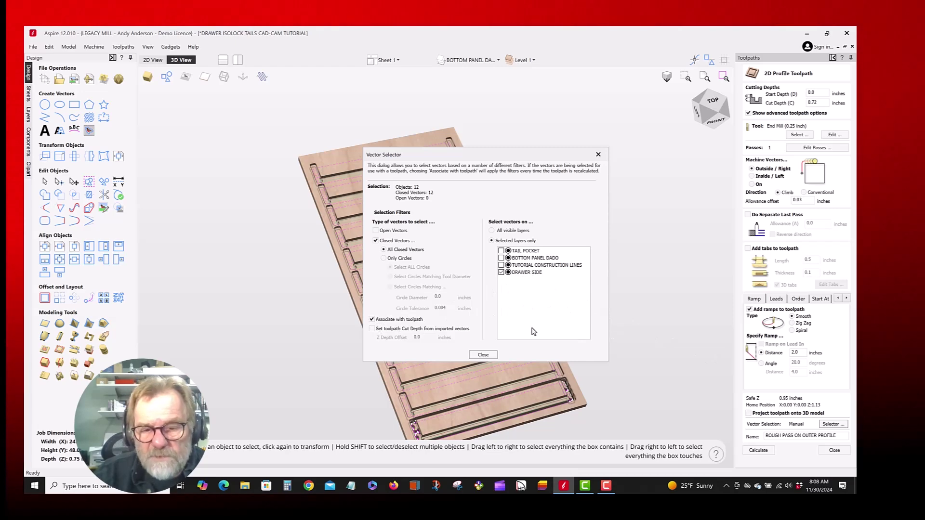
click(482, 355)
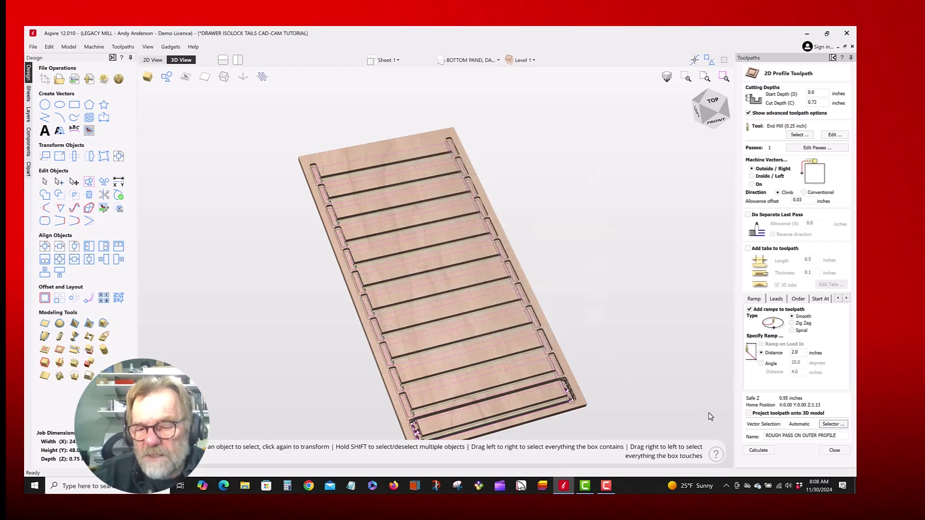
click(757, 450)
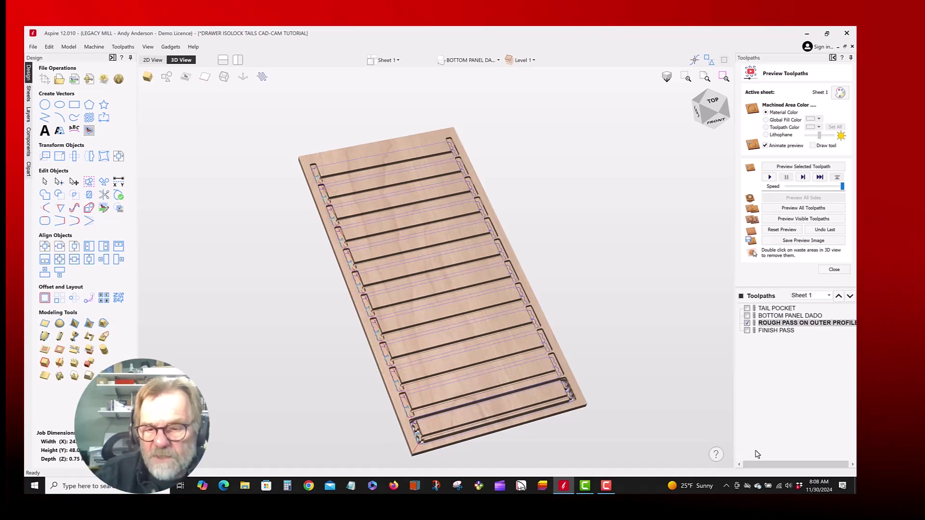
click(804, 167)
click(742, 296)
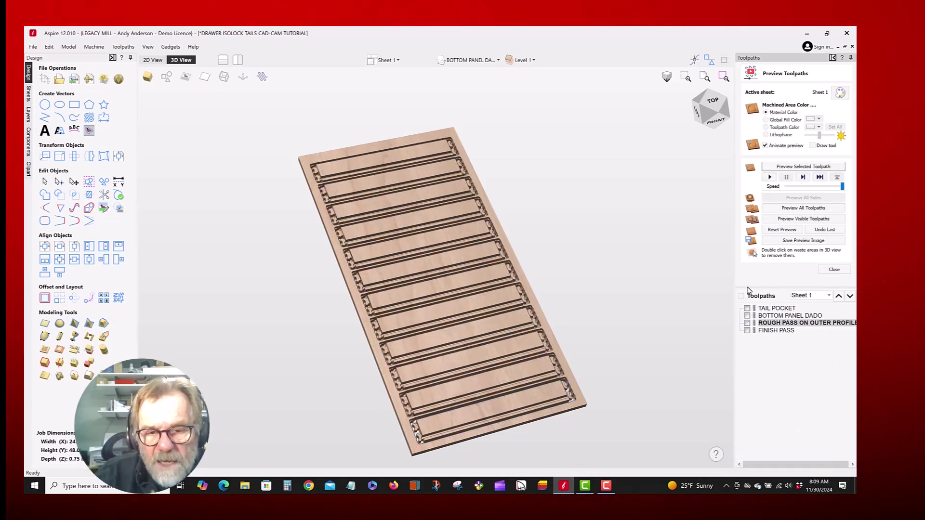
Associate the FINISH PASS toolpath with the closed vectors on the DRAWER SIDE layer and recalculate it, accepting the cut through the material.
click(779, 331)
double_click(777, 331)
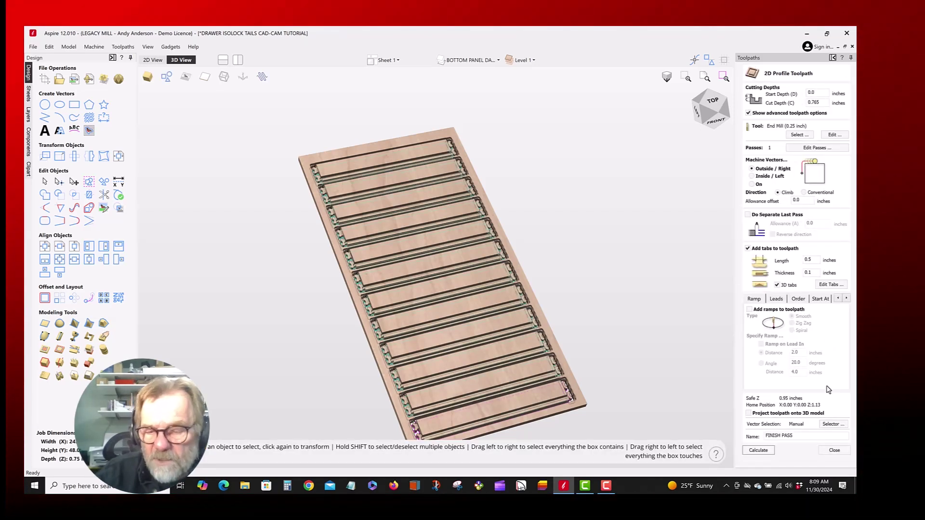
click(832, 424)
click(372, 319)
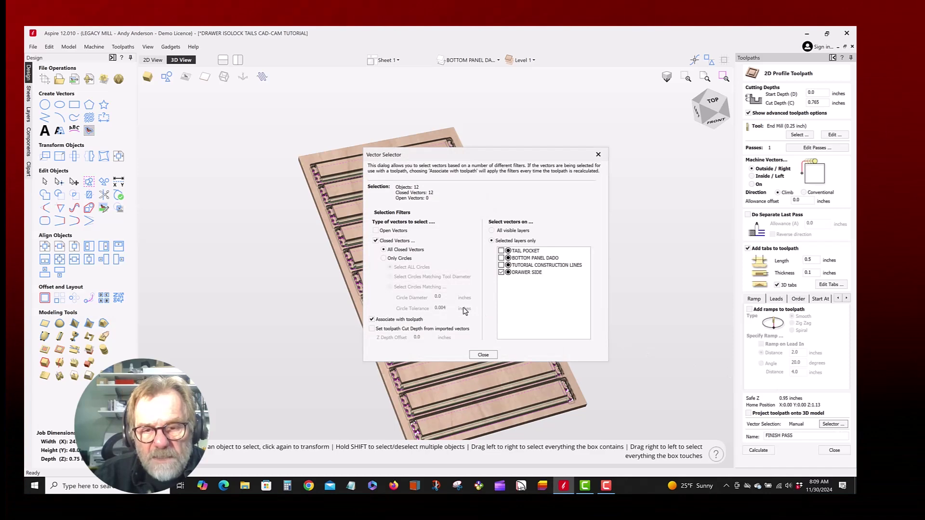
click(483, 355)
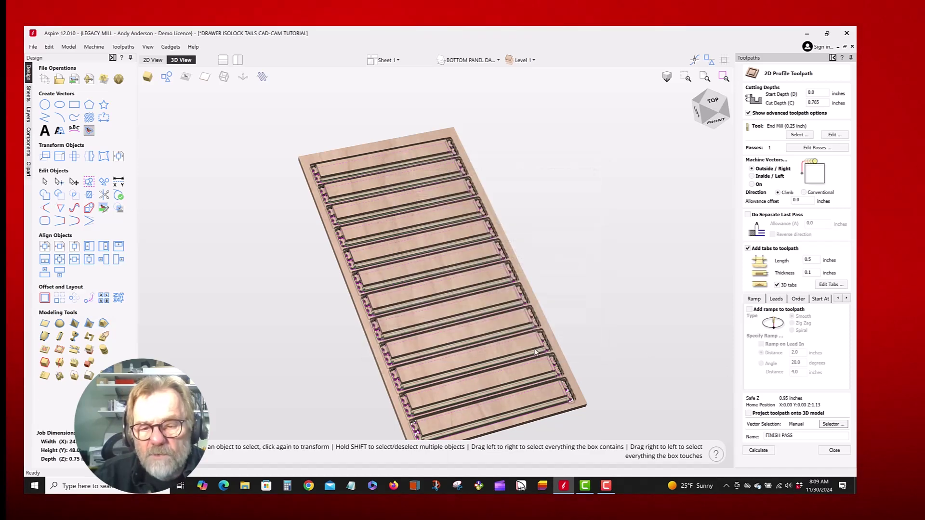
click(749, 451)
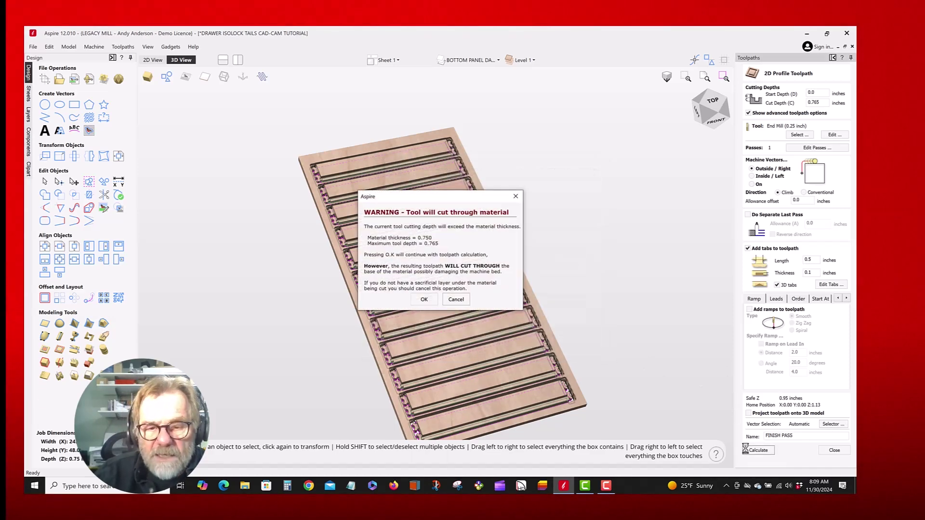
click(424, 300)
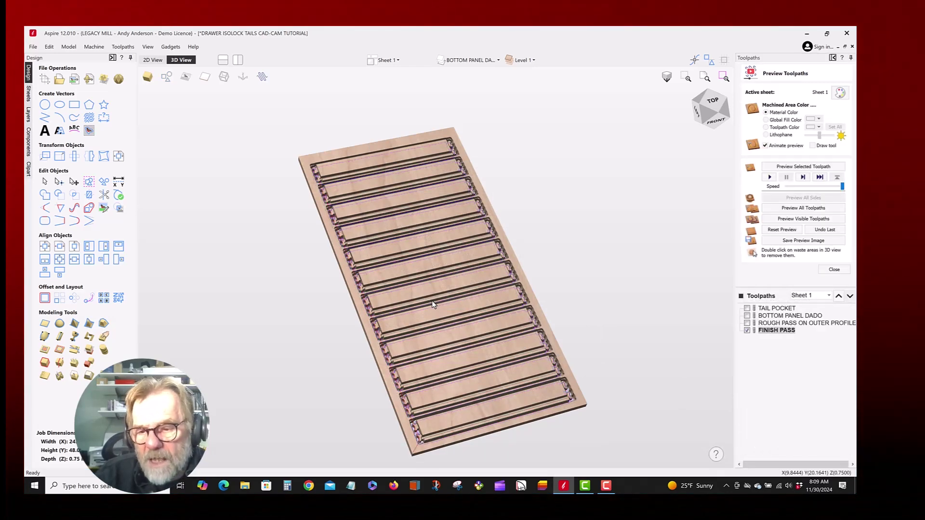
Reset the material preview and simulate the FINISH PASS toolpath alone on the uncut sheet.
click(773, 230)
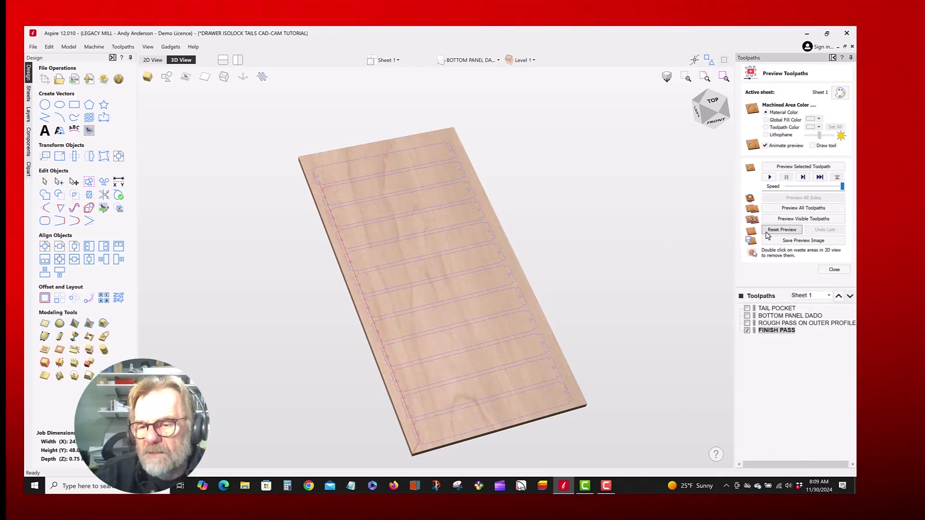
click(798, 166)
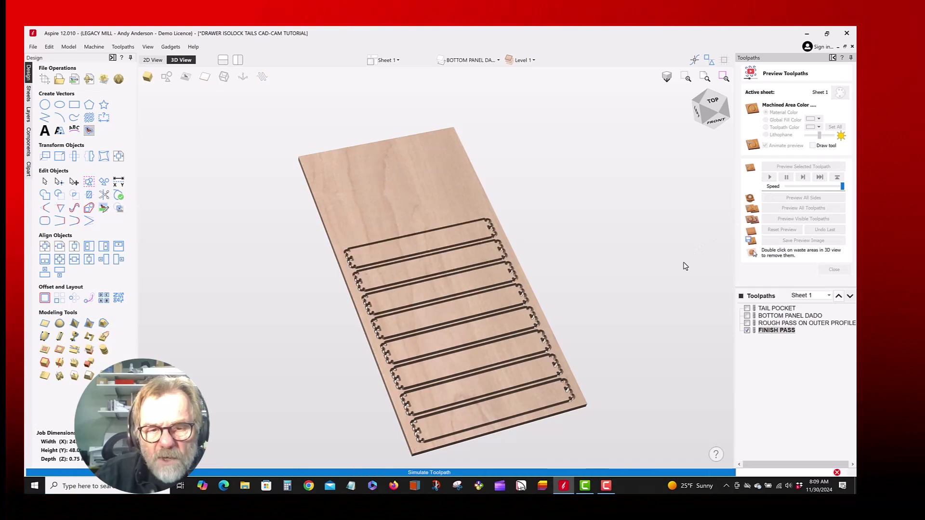